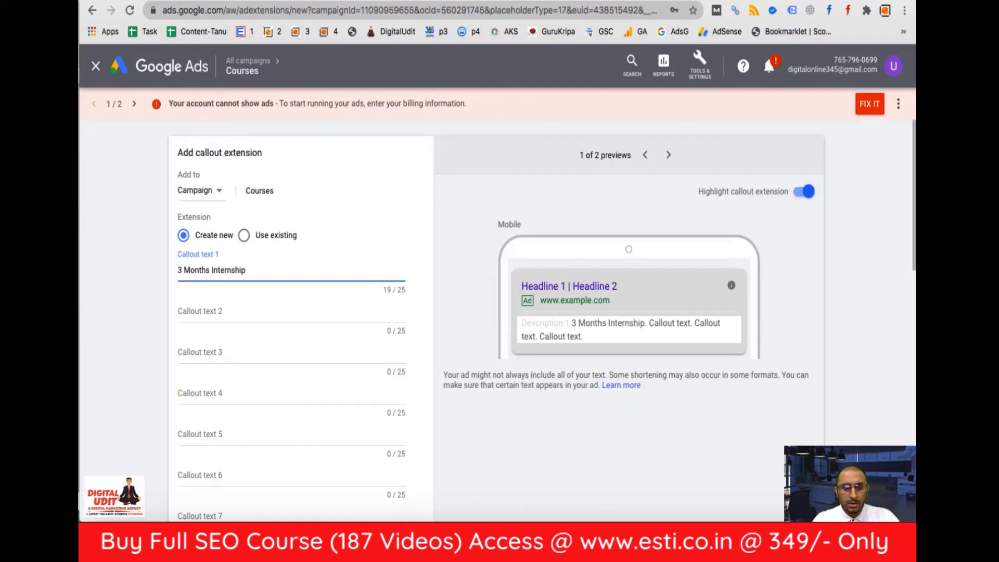
Fill in callout text 2 as "Experienced Trainers" and callout text 3 as "Live Class Videos", and discard the callout extension.
{"action": "left_click", "coordinate": [207, 312]}
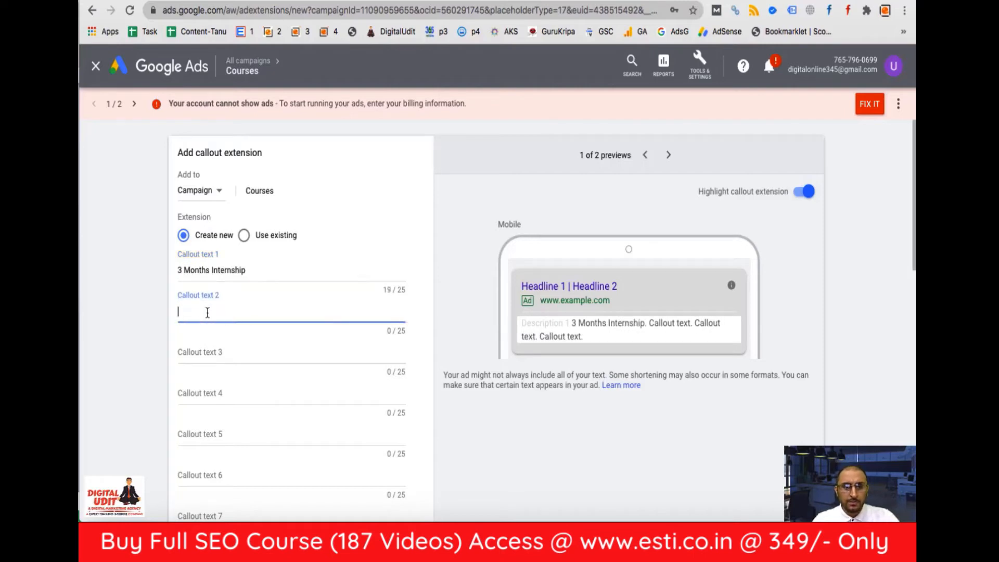
{"action": "type", "text": "E"}
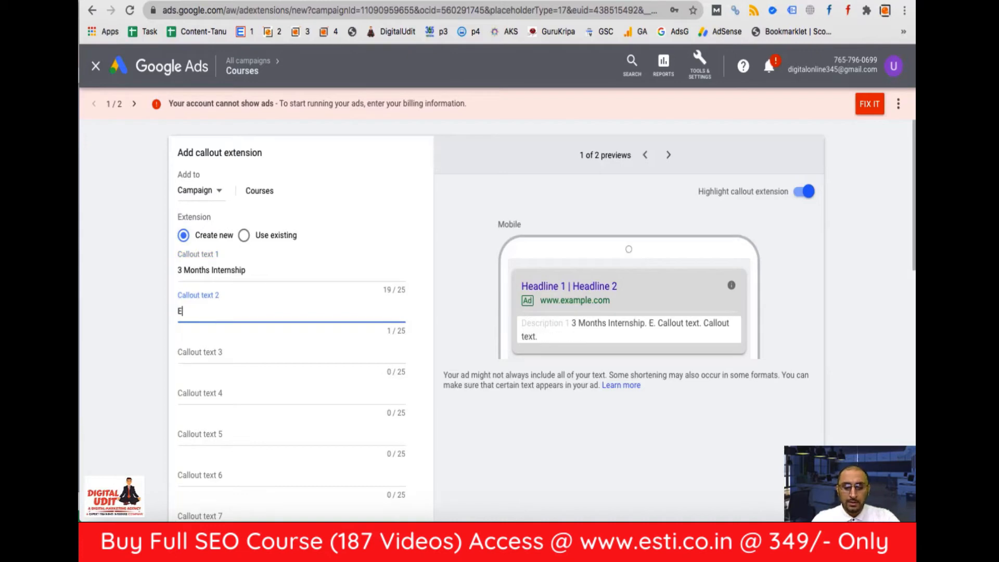
{"action": "type", "text": "xperience"}
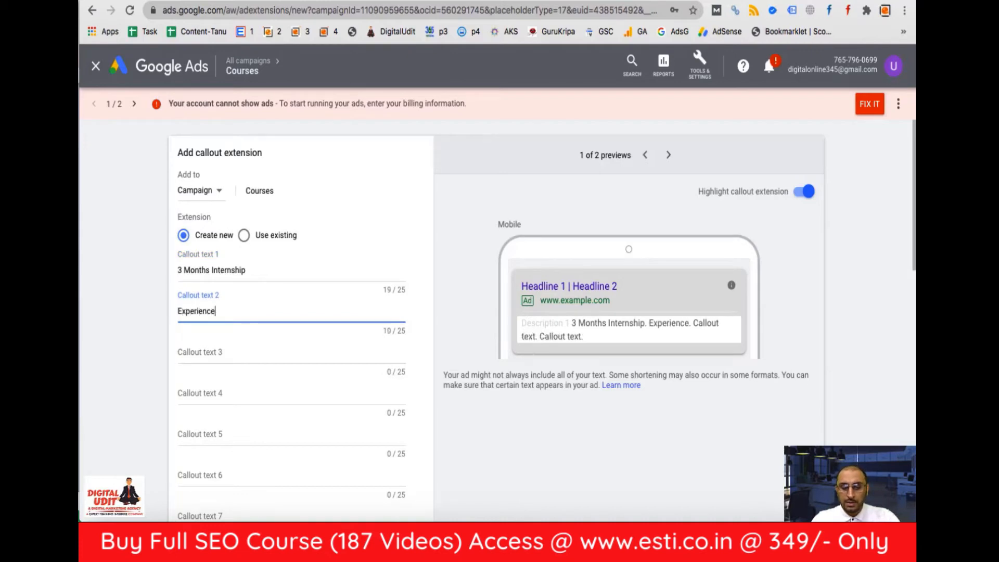
{"action": "type", "text": "d Trainers"}
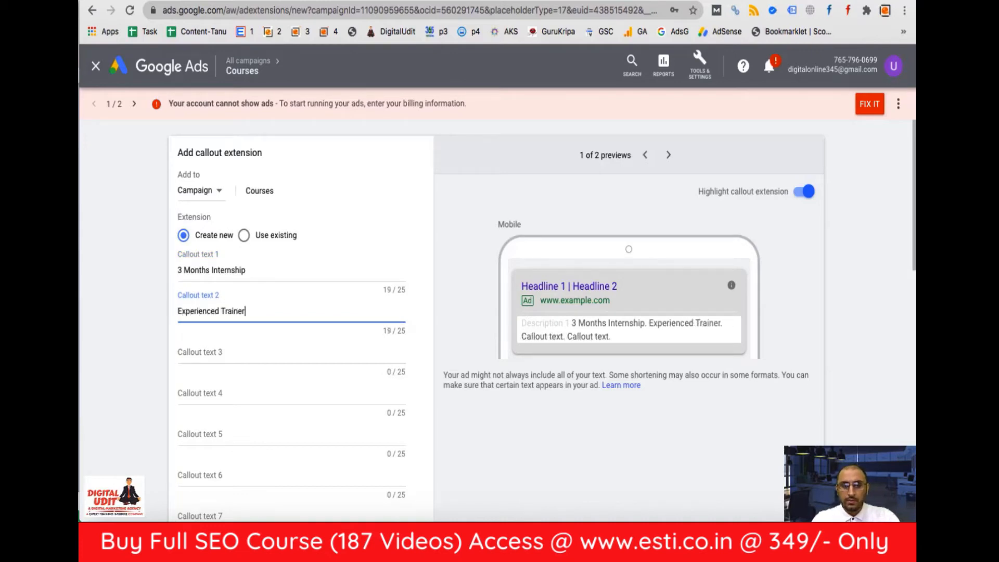
{"action": "left_click", "coordinate": [209, 352]}
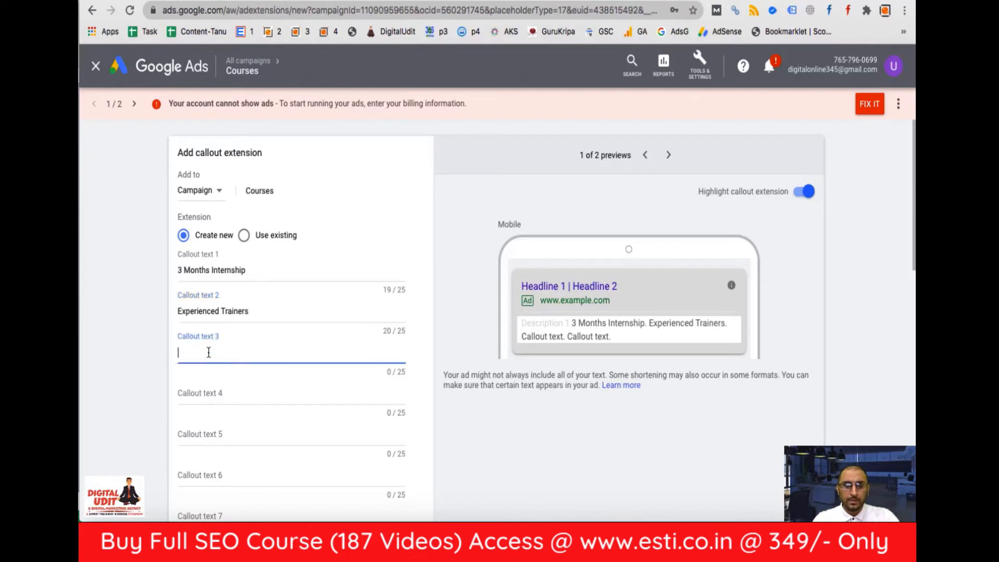
{"action": "type", "text": "Live"}
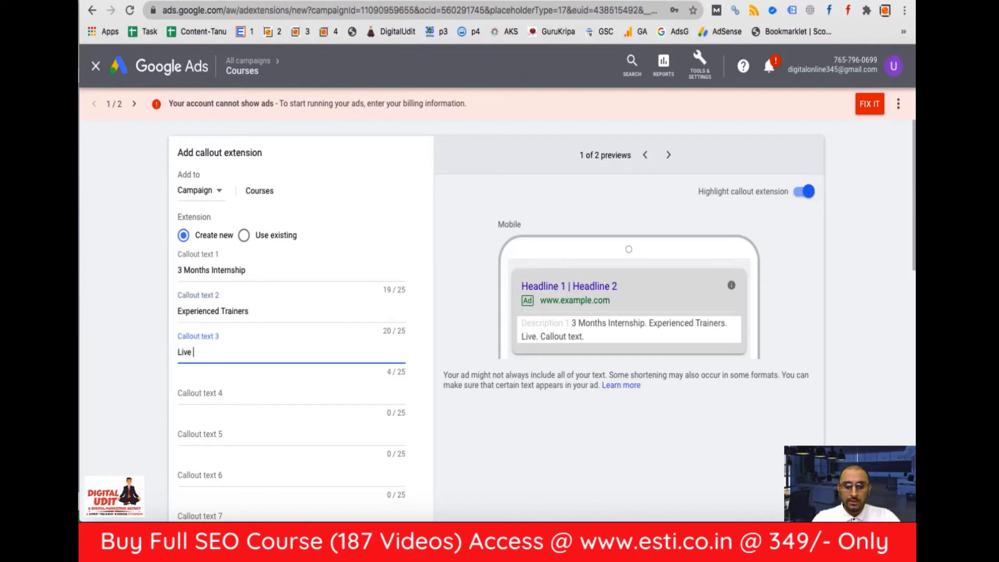
{"action": "type", "text": " Class Videos"}
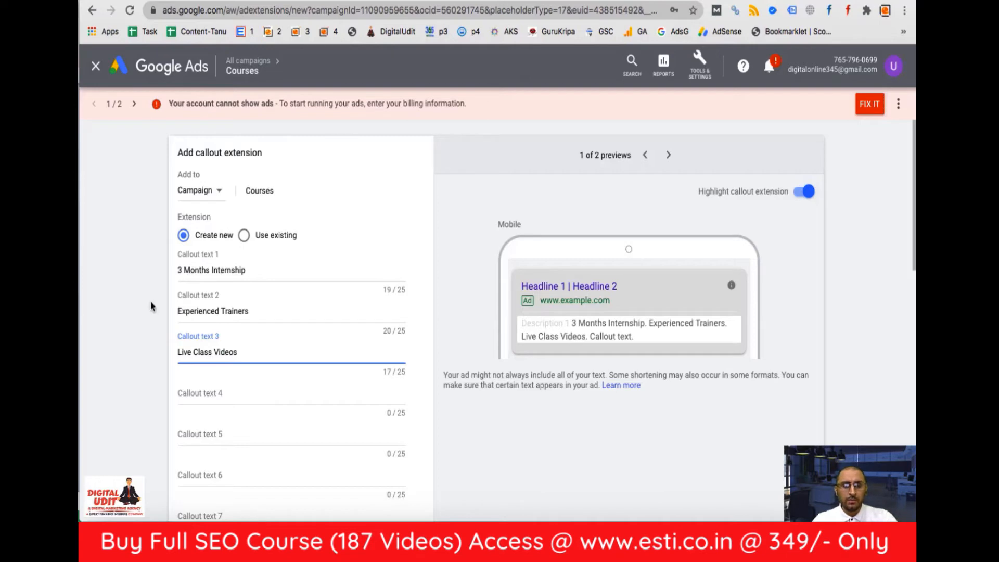
{"action": "scroll", "coordinate": [307, 341], "scroll_direction": "down", "scroll_amount": 12}
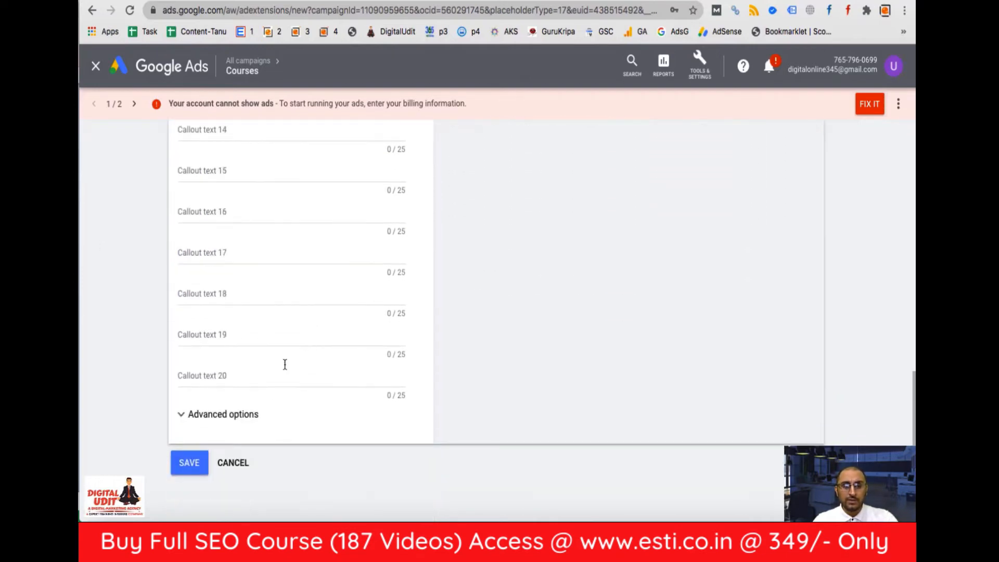
{"action": "left_click", "coordinate": [240, 461]}
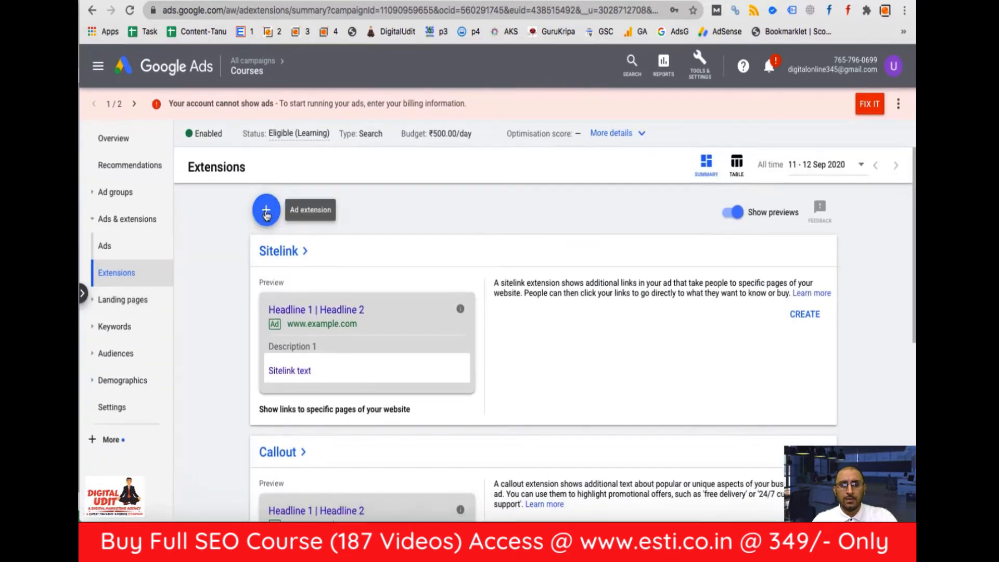
Start a new structured snippet extension and review the levels it can be added to, leaving it on Campaign.
{"action": "left_click", "coordinate": [266, 213]}
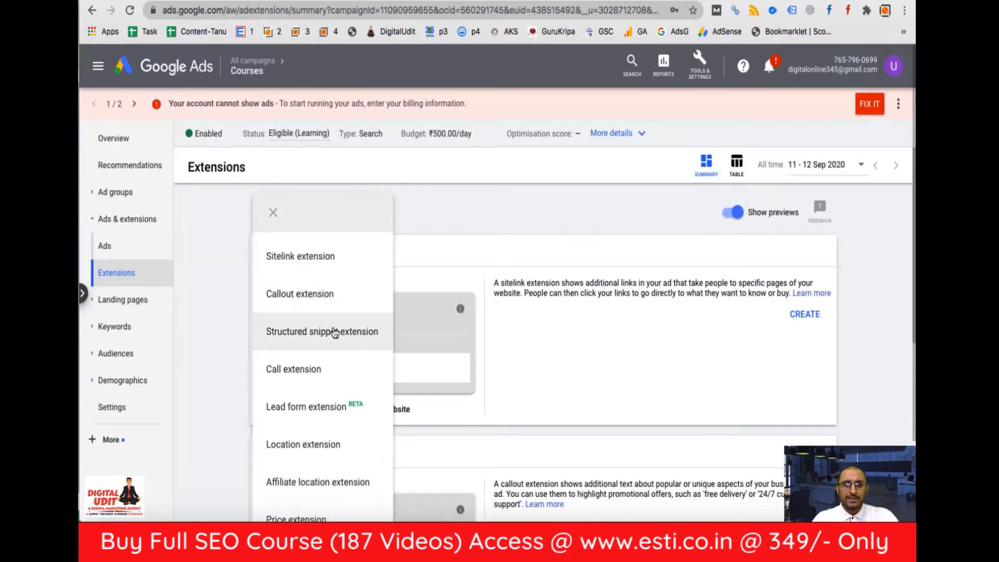
{"action": "left_click", "coordinate": [338, 334]}
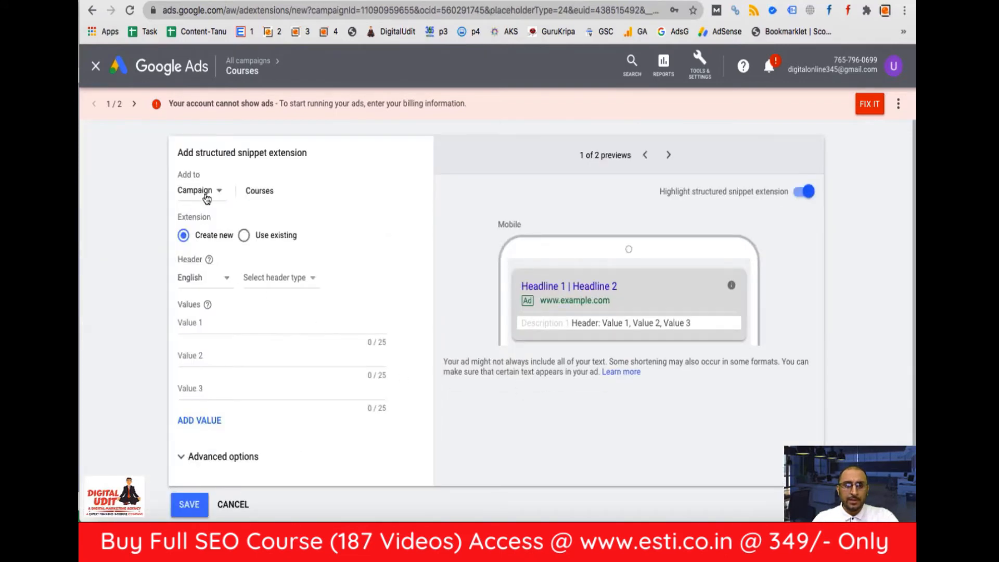
{"action": "left_click", "coordinate": [207, 194]}
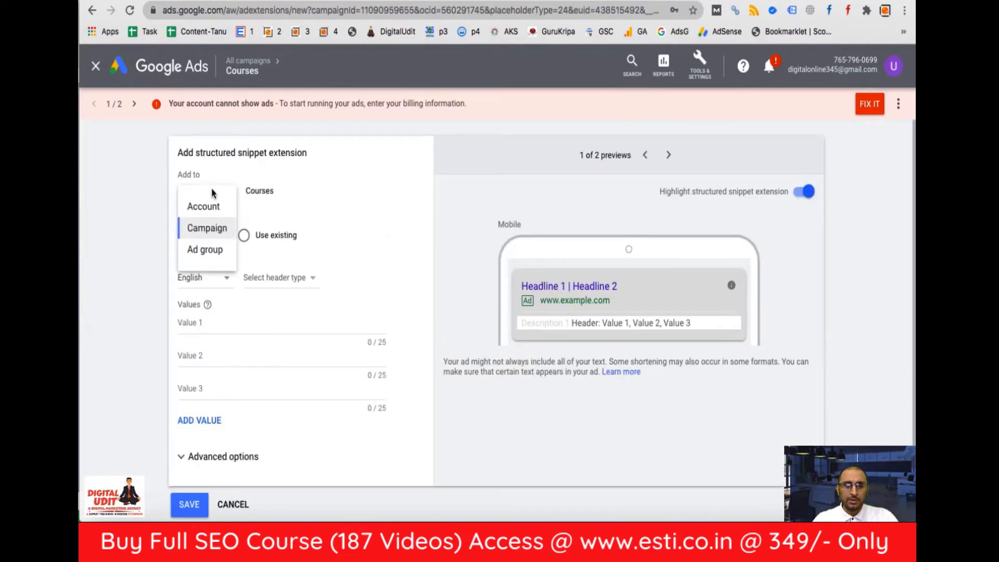
{"action": "left_click", "coordinate": [314, 217]}
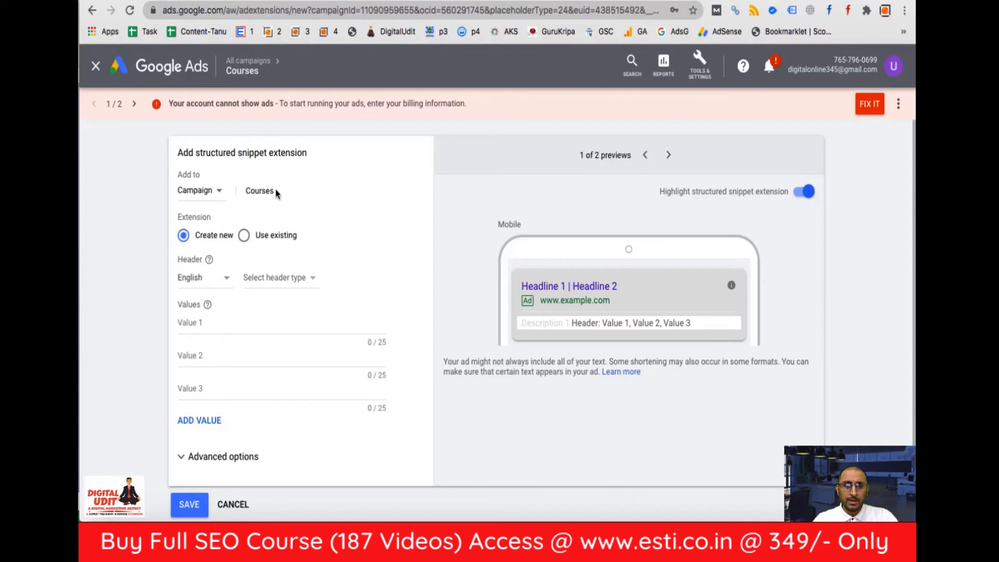
Review the available header types for the structured snippet and choose Courses as the English header.
{"action": "left_click", "coordinate": [300, 278]}
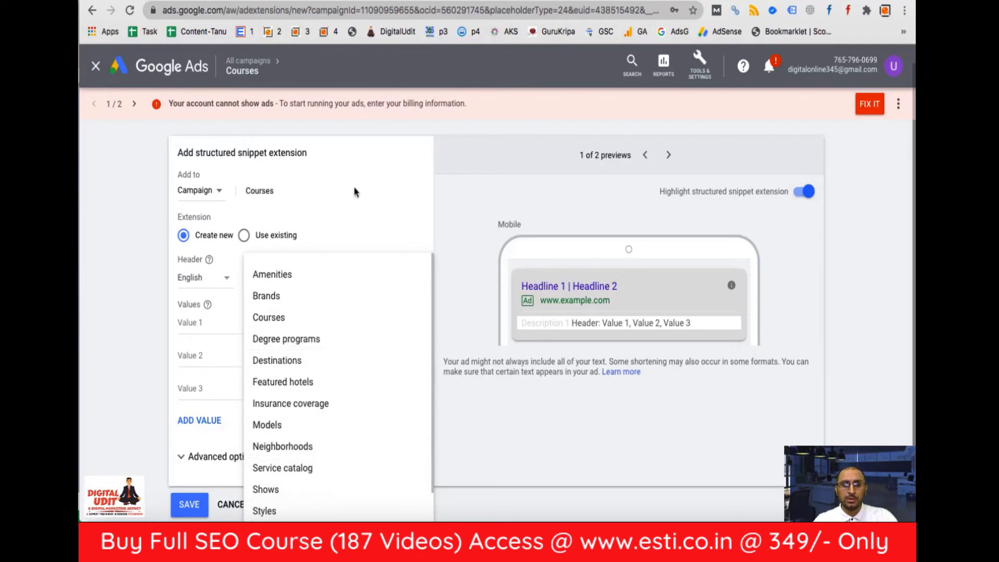
{"action": "scroll", "coordinate": [376, 259], "scroll_direction": "down", "scroll_amount": 1}
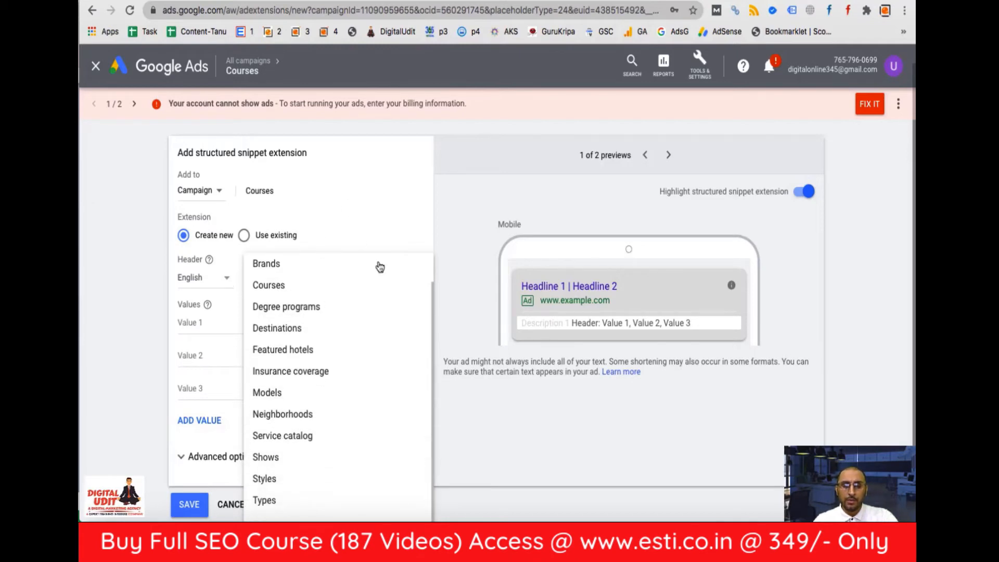
{"action": "left_click", "coordinate": [383, 203]}
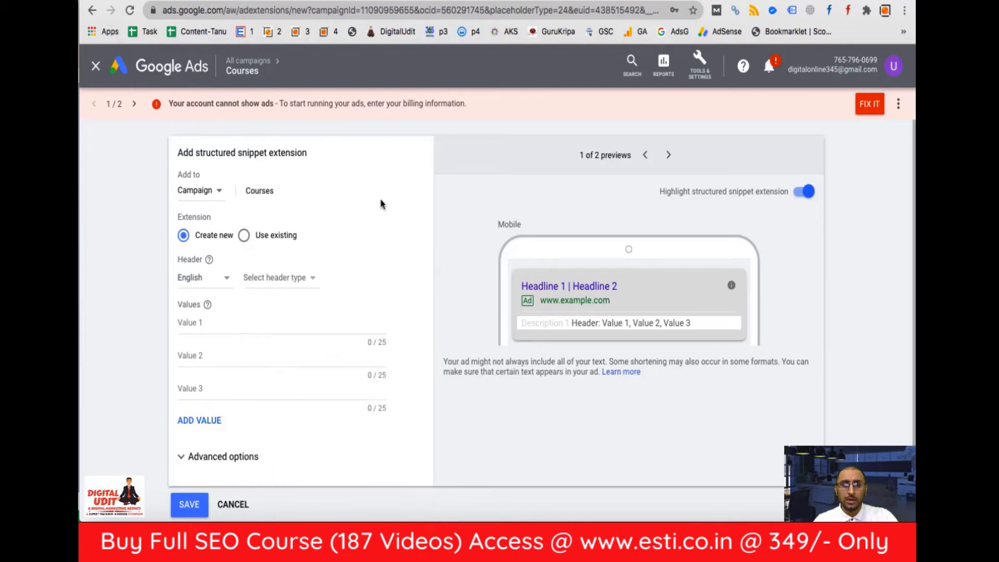
{"action": "left_click", "coordinate": [290, 281]}
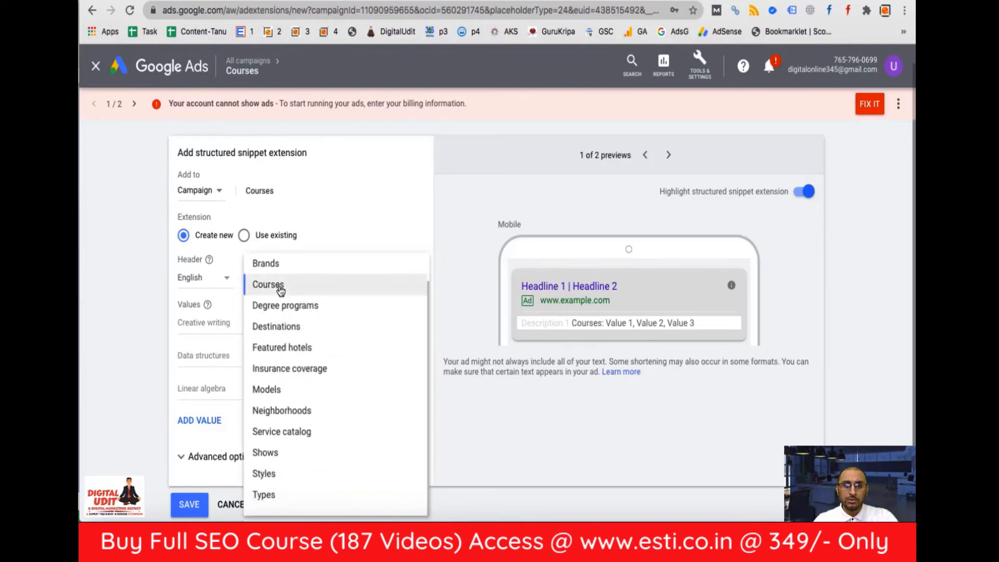
{"action": "left_click", "coordinate": [280, 288]}
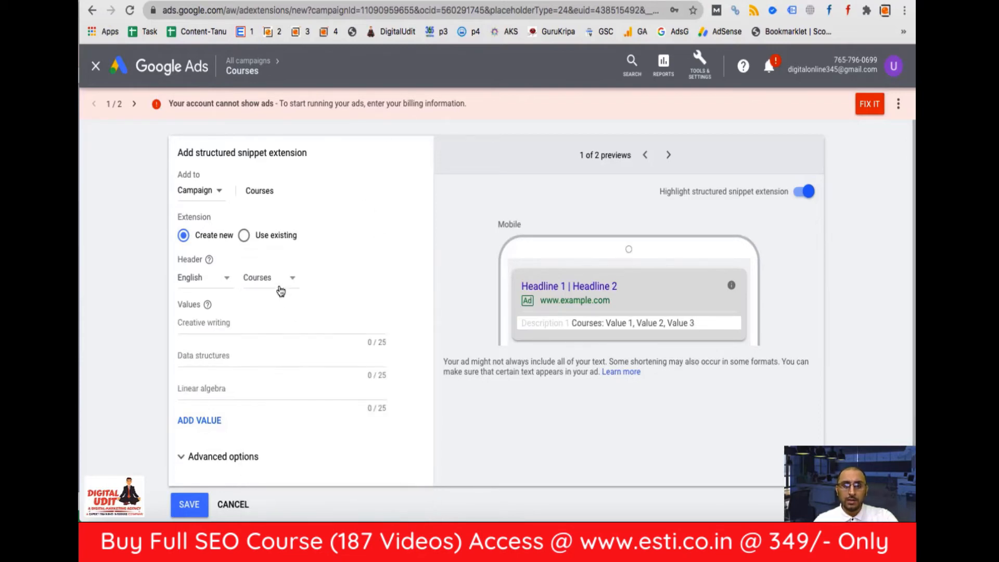
Enter "On Page", "Off Page" and "Schema" as the first three snippet values.
{"action": "left_click", "coordinate": [248, 323]}
{"action": "type", "text": "S"}
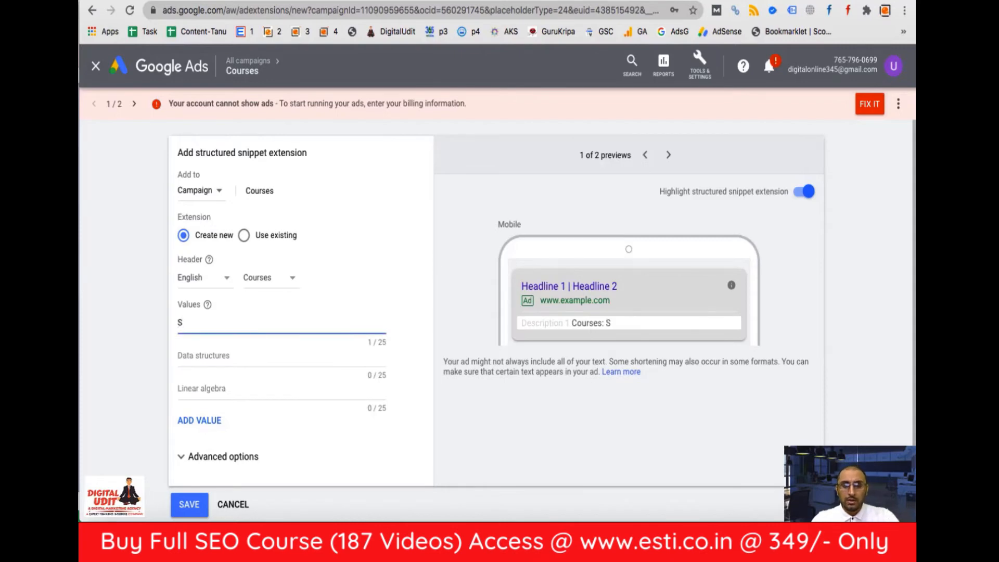
{"action": "key", "text": "BackSpace"}
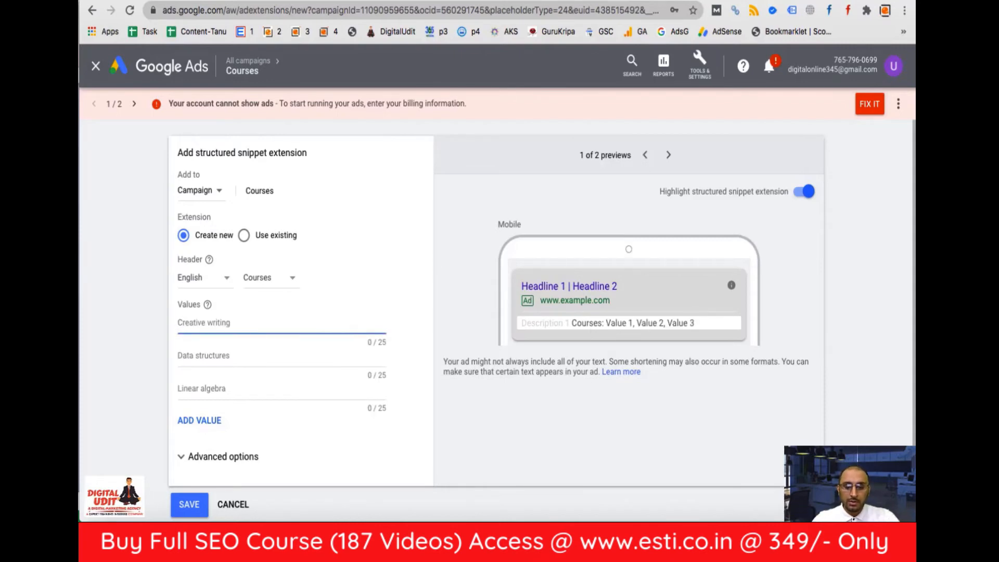
{"action": "type", "text": "On Page"}
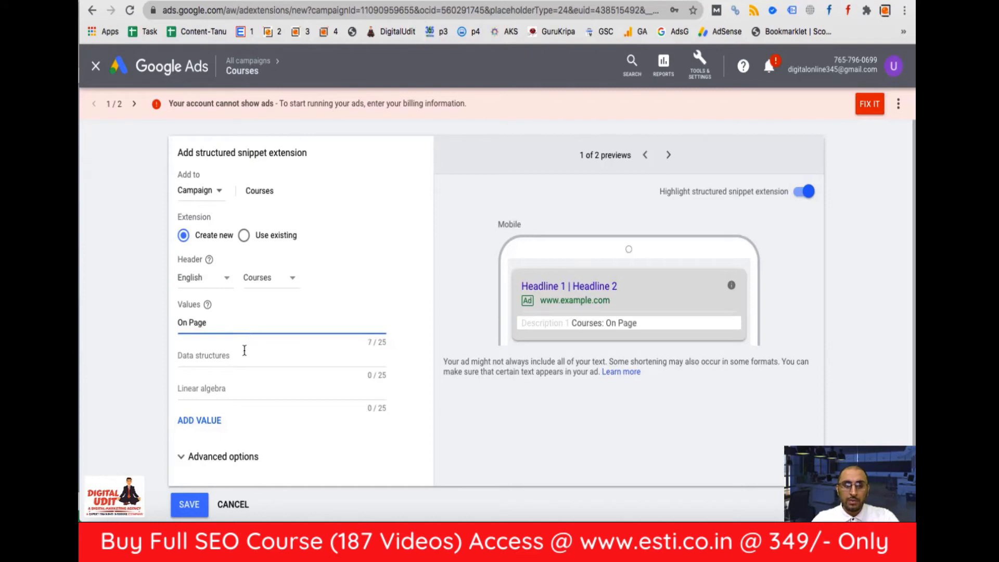
{"action": "left_click", "coordinate": [236, 353]}
{"action": "type", "text": "Of"}
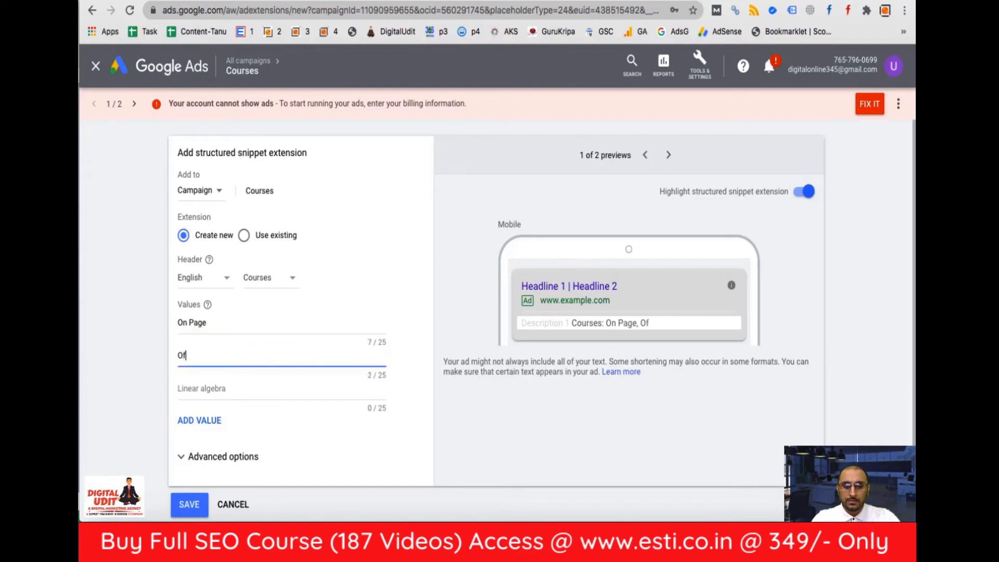
{"action": "type", "text": "f Page"}
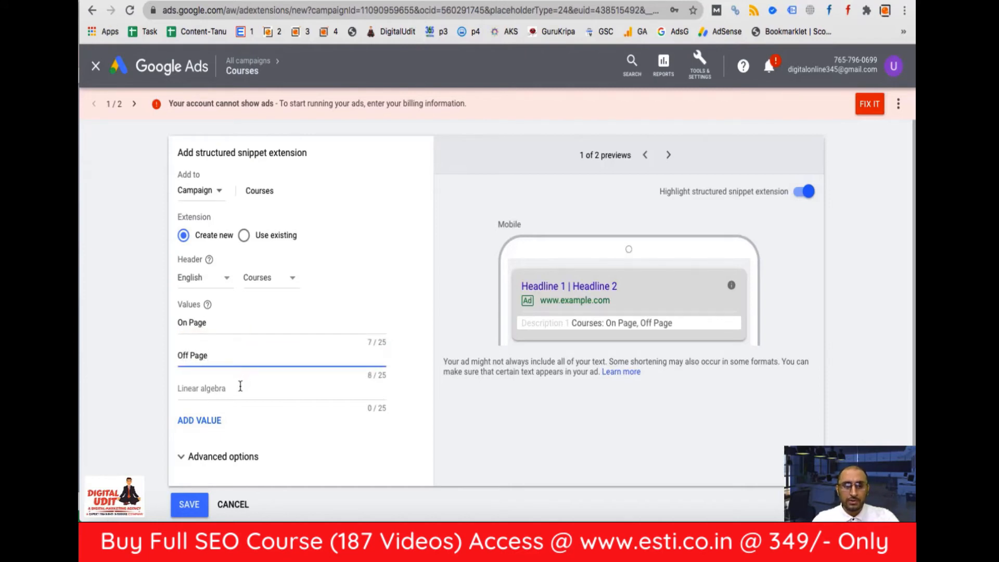
{"action": "left_click", "coordinate": [240, 388]}
{"action": "type", "text": "Schema"}
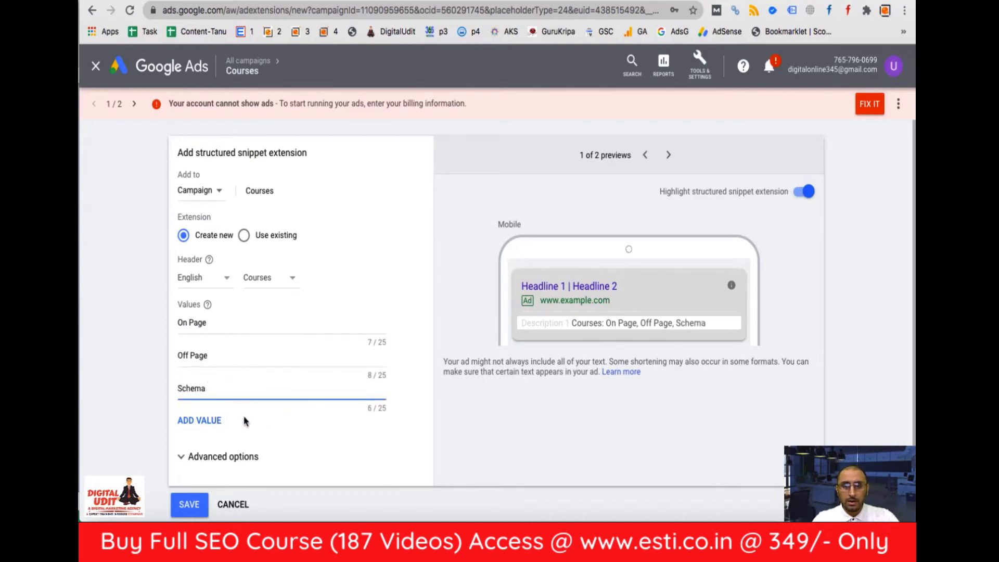
Add two more snippet values, "Page Speed" and "Google Search Console".
{"action": "left_click", "coordinate": [206, 422]}
{"action": "left_click", "coordinate": [210, 426]}
{"action": "type", "text": "Page Speed"}
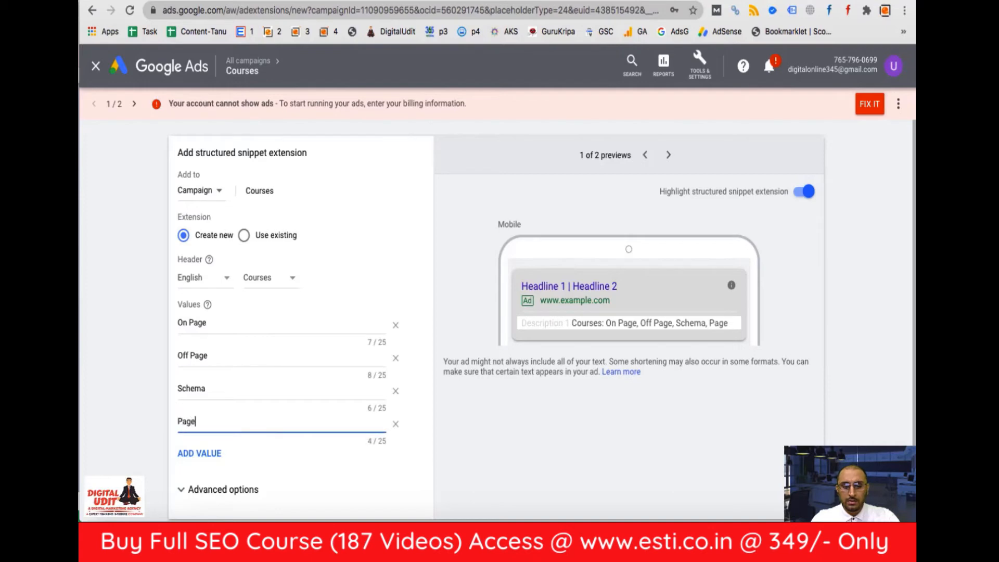
{"action": "left_click", "coordinate": [213, 453]}
{"action": "type", "text": "G"}
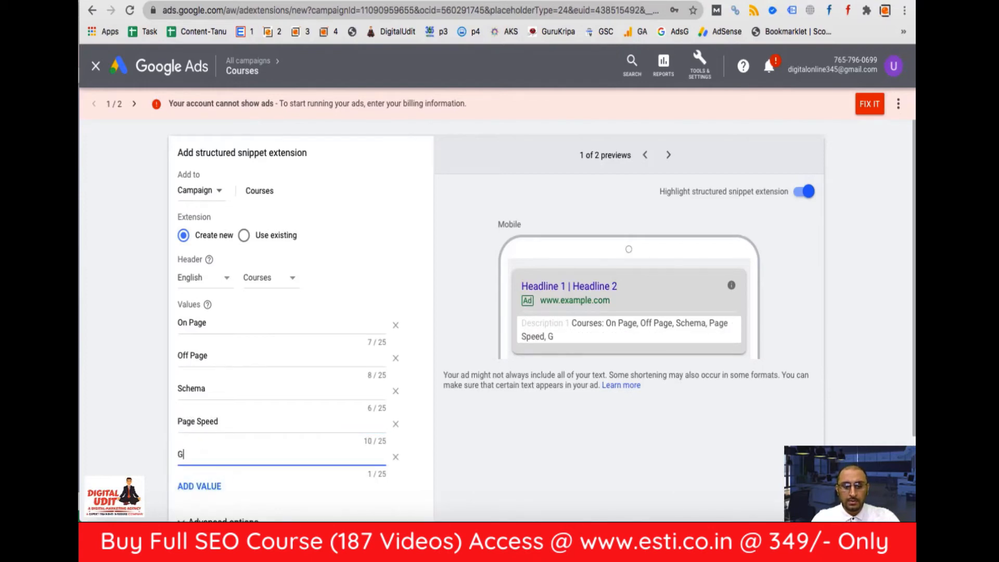
{"action": "type", "text": "oogle Sea"}
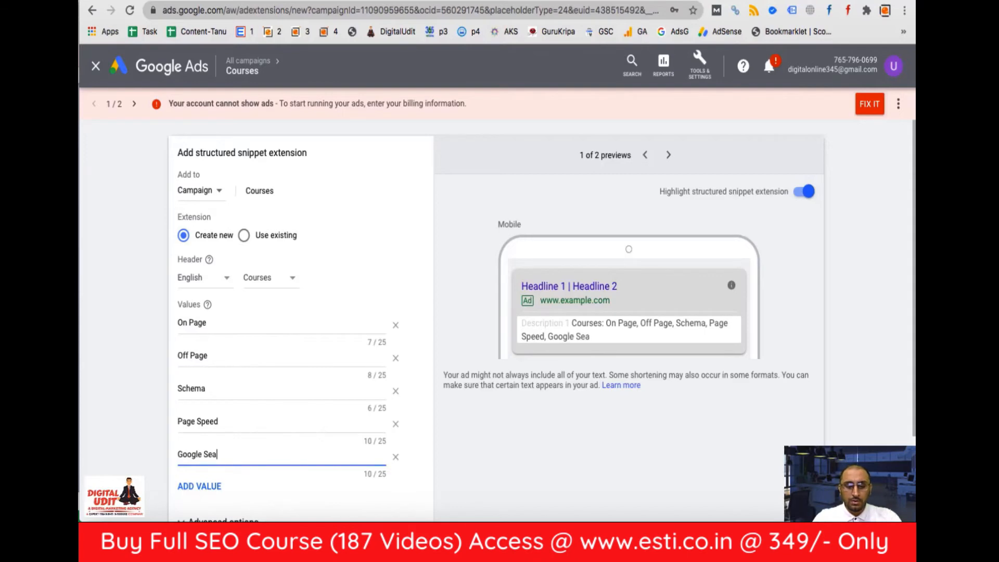
{"action": "type", "text": "rch Console"}
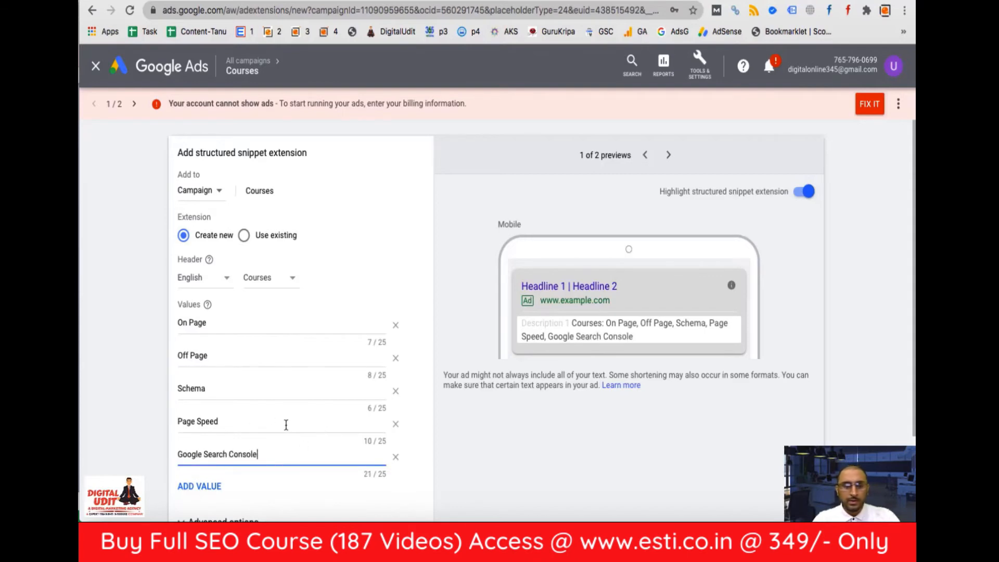
Add a sixth snippet value, "Keyword Research", and discard the structured snippet extension.
{"action": "scroll", "coordinate": [285, 425], "scroll_direction": "down", "scroll_amount": 3}
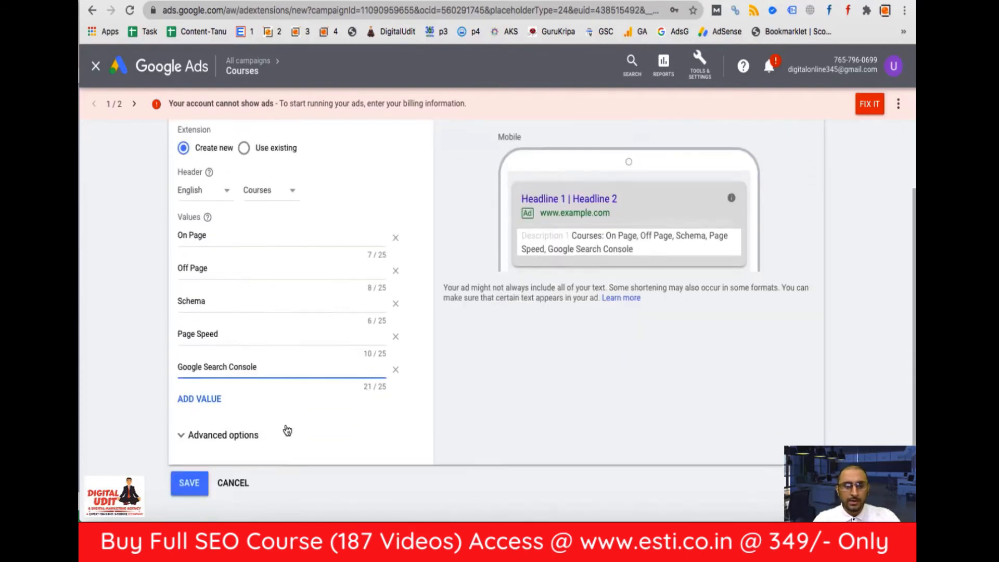
{"action": "left_click", "coordinate": [202, 380]}
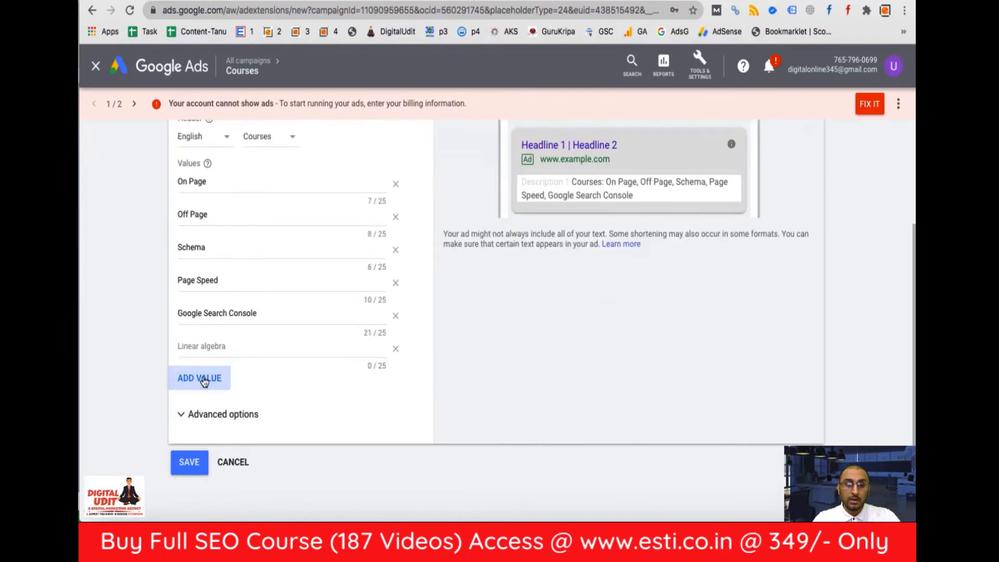
{"action": "left_click", "coordinate": [248, 347]}
{"action": "type", "text": "Keyword"}
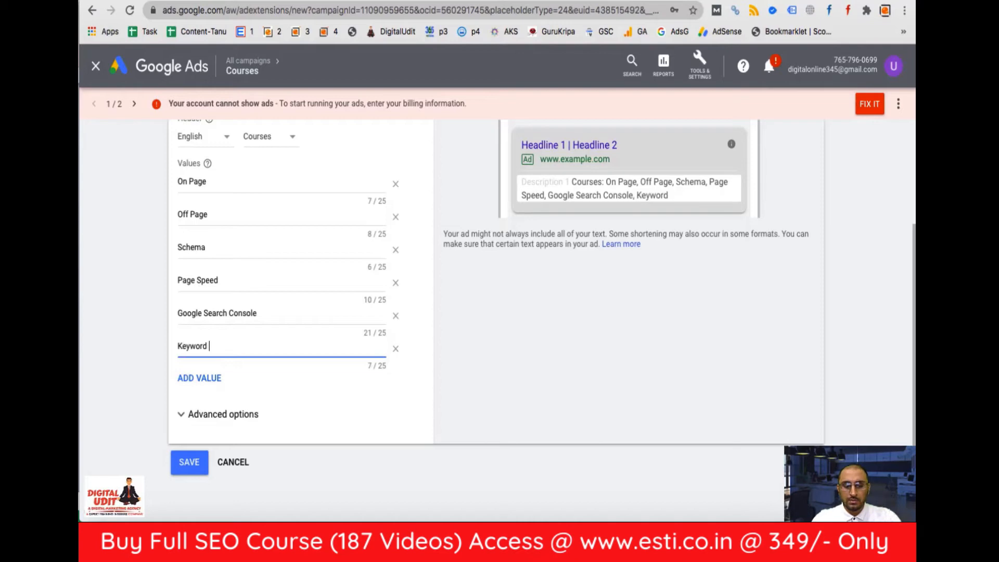
{"action": "type", "text": " Research"}
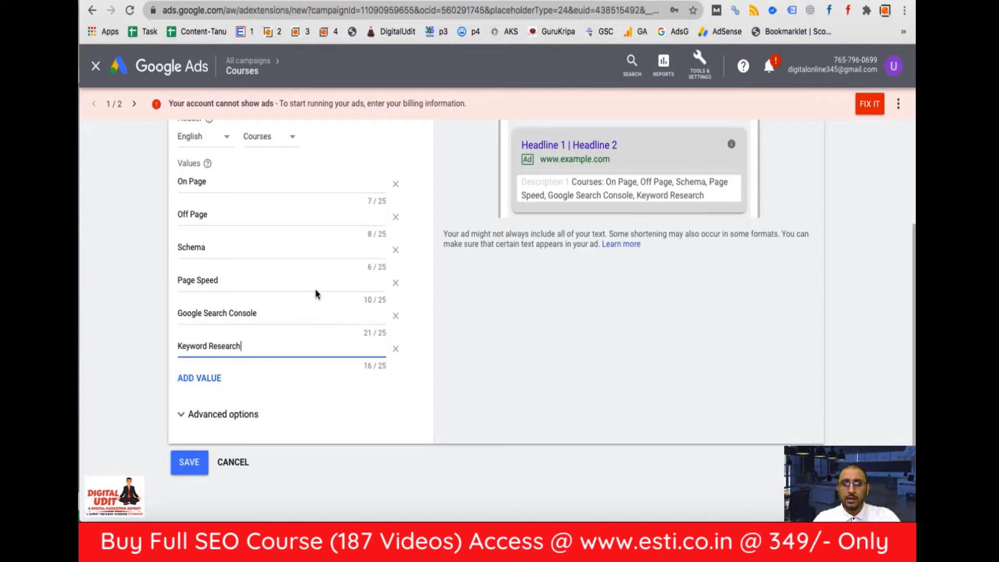
{"action": "left_click", "coordinate": [239, 464]}
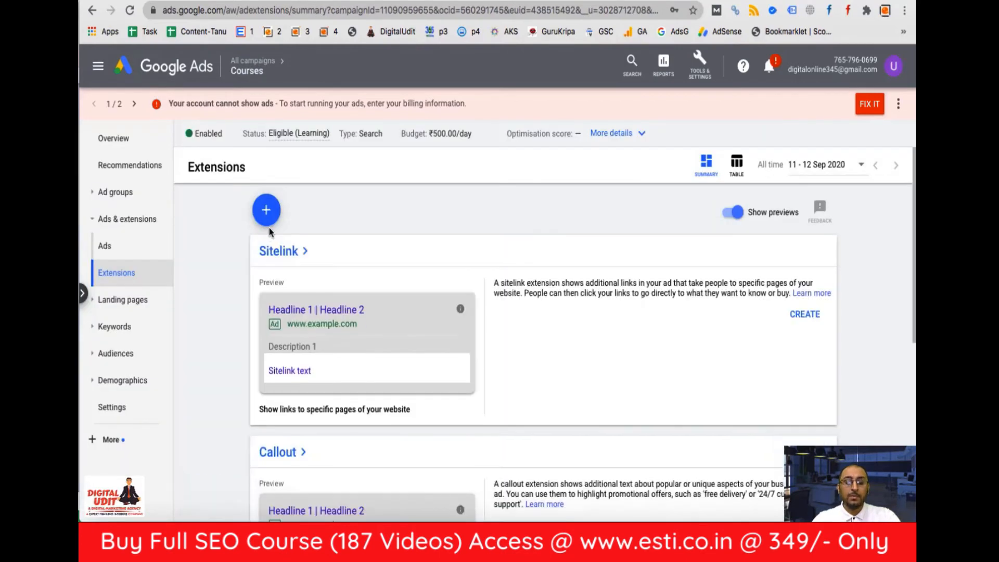
Examine the location extension's options for linking or requesting access to a Google My Business account, and cancel the setup.
{"action": "left_click", "coordinate": [270, 219]}
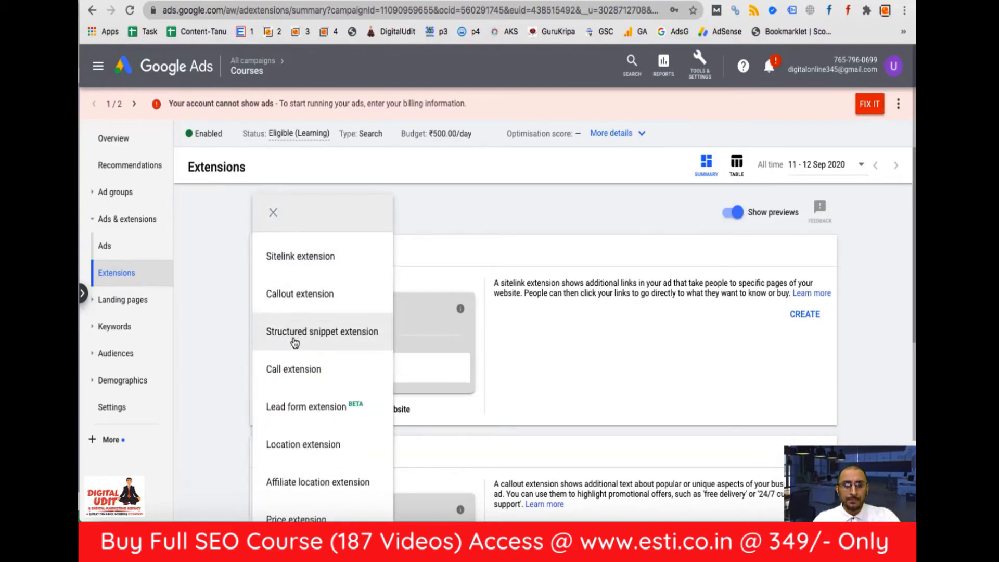
{"action": "left_click", "coordinate": [301, 446]}
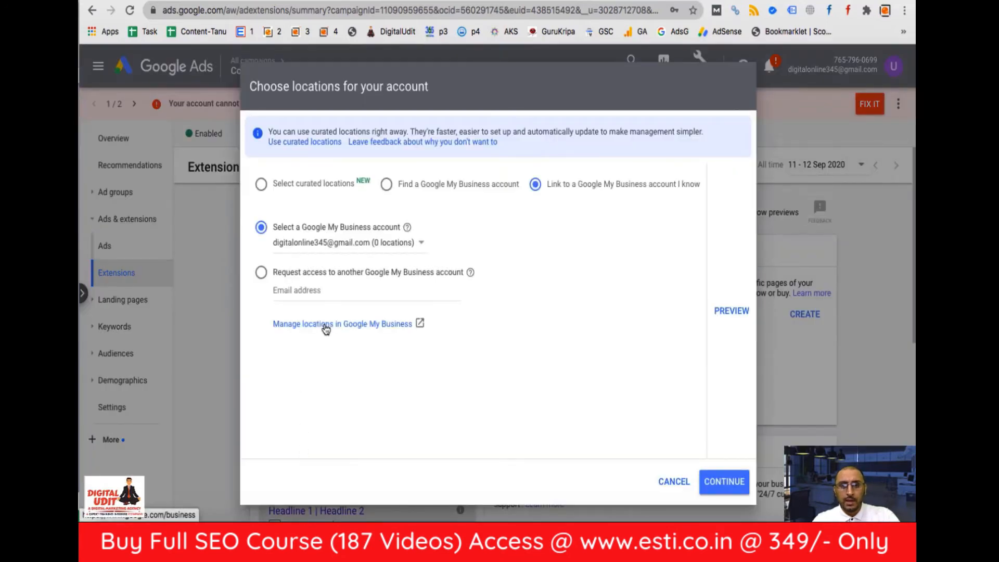
{"action": "scroll", "coordinate": [326, 328], "scroll_direction": "up", "scroll_amount": 3}
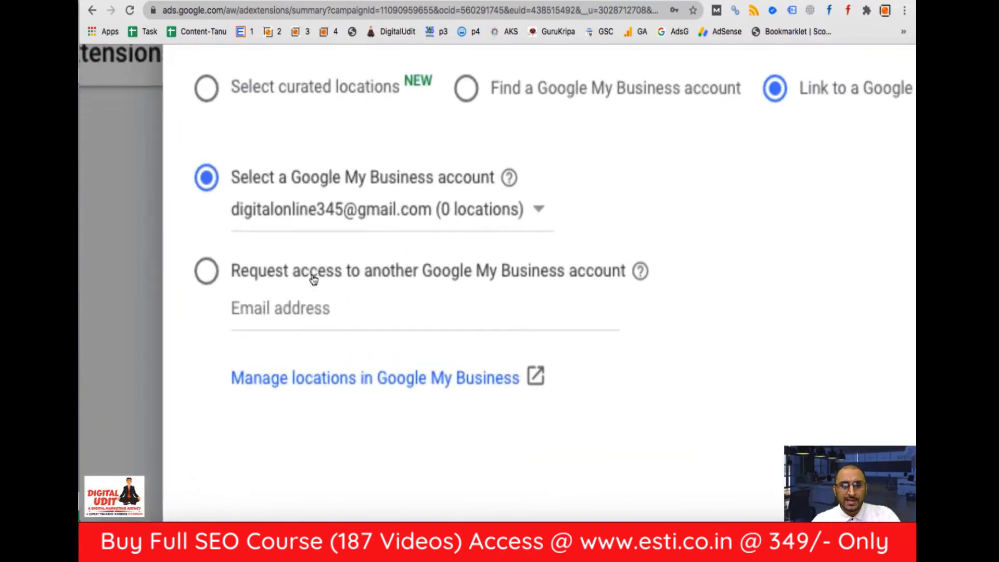
{"action": "scroll", "coordinate": [281, 283], "scroll_direction": "down", "scroll_amount": 2}
{"action": "scroll", "coordinate": [280, 283], "scroll_direction": "up", "scroll_amount": 1}
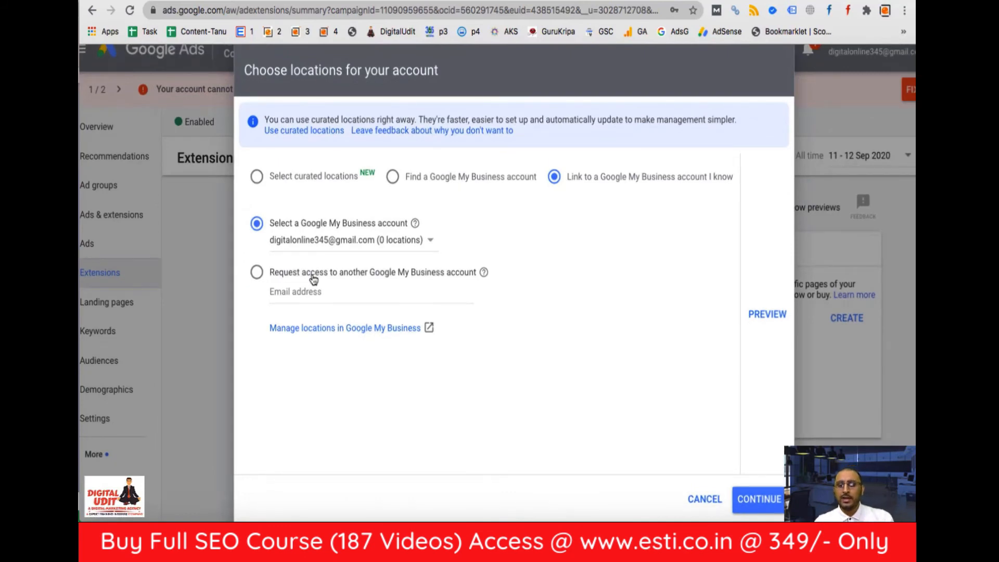
{"action": "scroll", "coordinate": [314, 280], "scroll_direction": "down", "scroll_amount": 2}
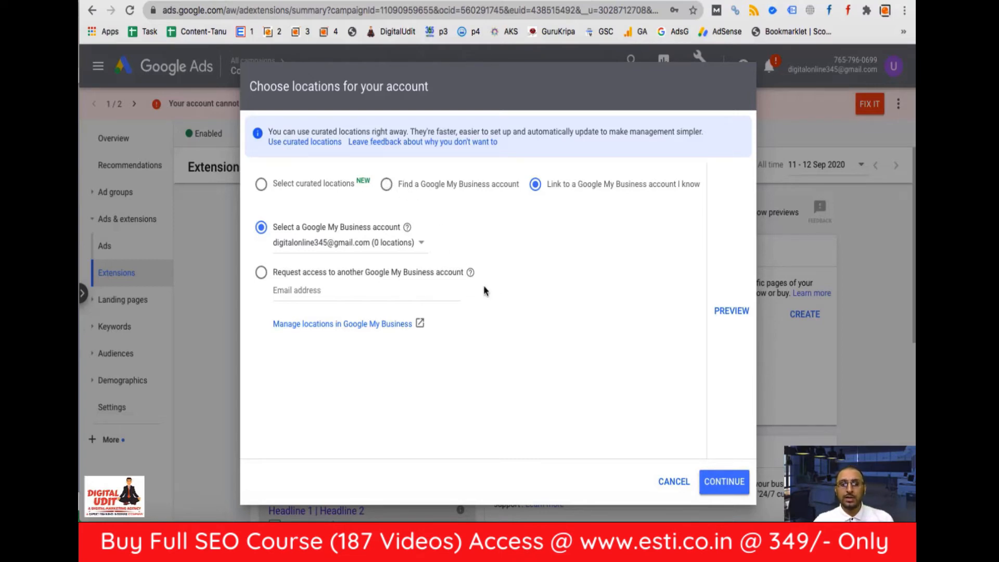
{"action": "left_click", "coordinate": [295, 289]}
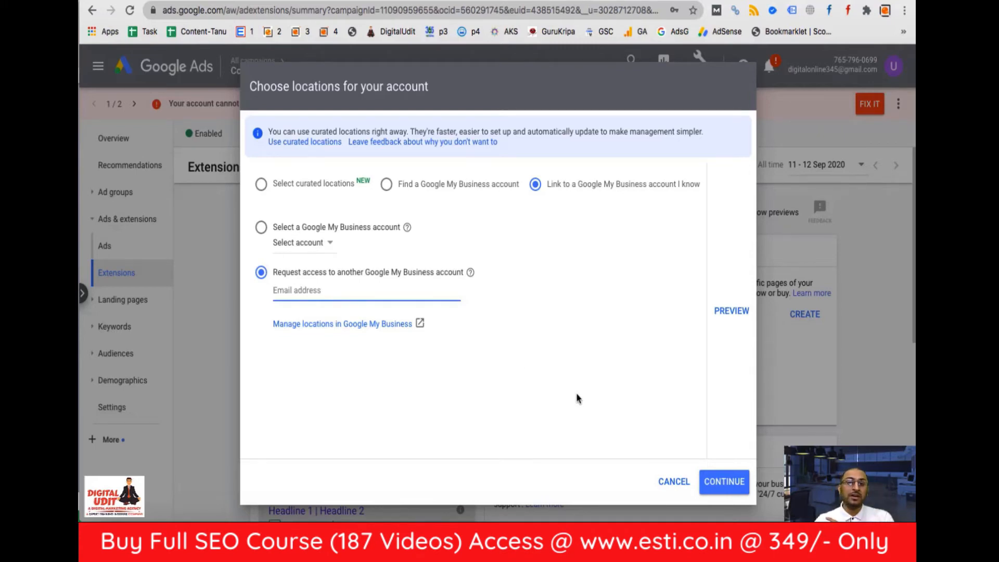
{"action": "left_click", "coordinate": [674, 481]}
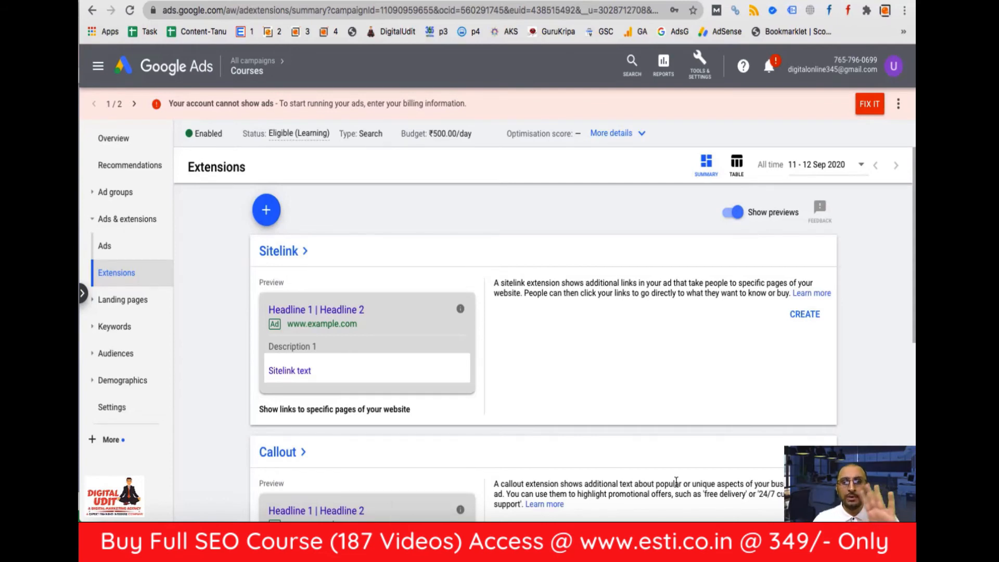
Start a new price extension for the Courses campaign and set its type to Services.
{"action": "left_click", "coordinate": [270, 215]}
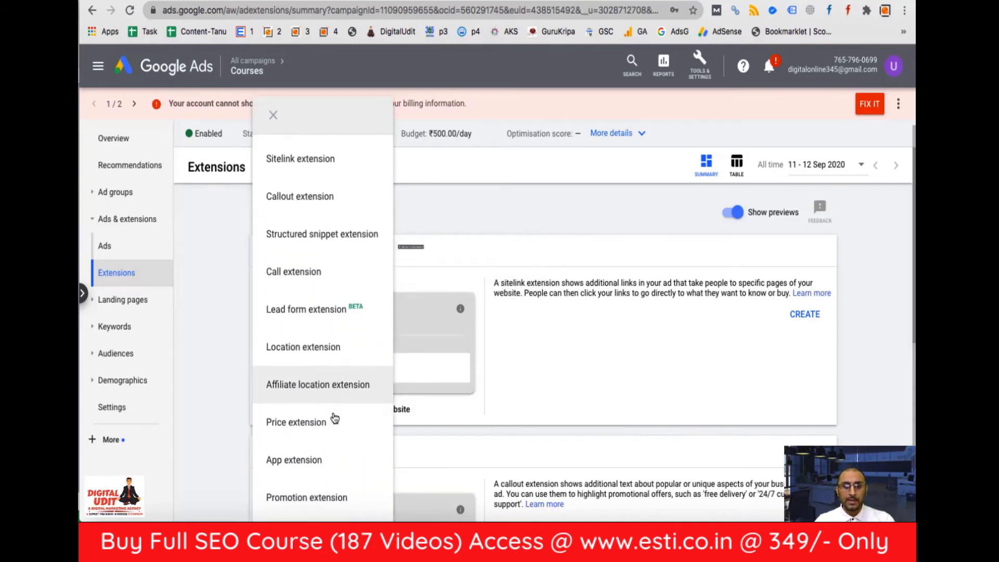
{"action": "left_click", "coordinate": [318, 437]}
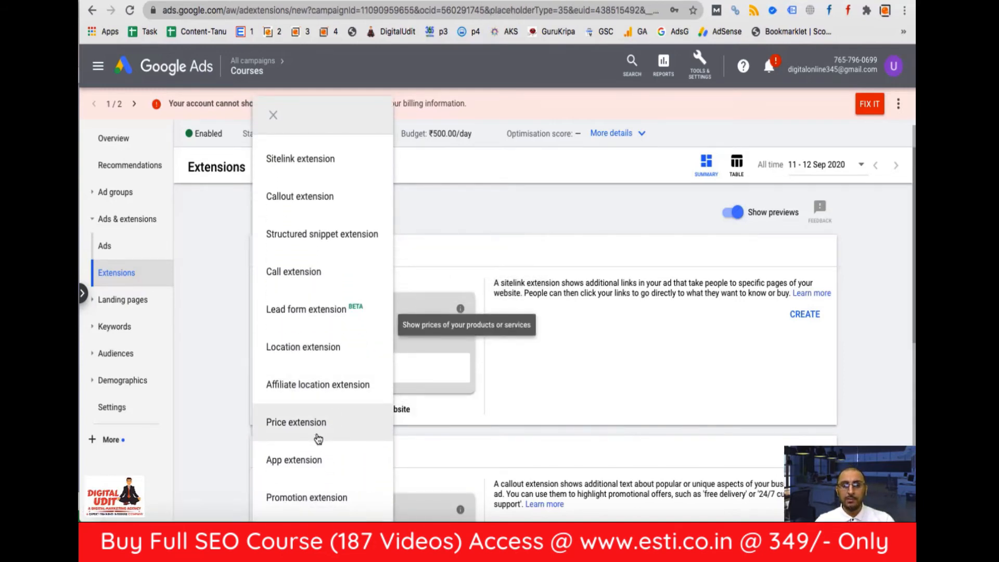
{"action": "scroll", "coordinate": [255, 346], "scroll_direction": "down", "scroll_amount": 2}
{"action": "scroll", "coordinate": [256, 346], "scroll_direction": "up", "scroll_amount": 1}
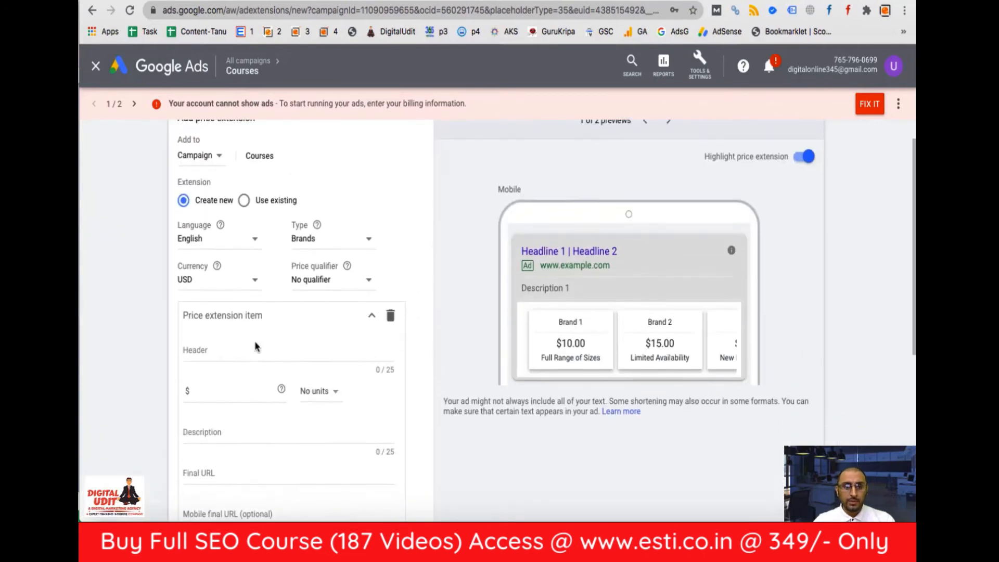
{"action": "scroll", "coordinate": [255, 347], "scroll_direction": "up", "scroll_amount": 1}
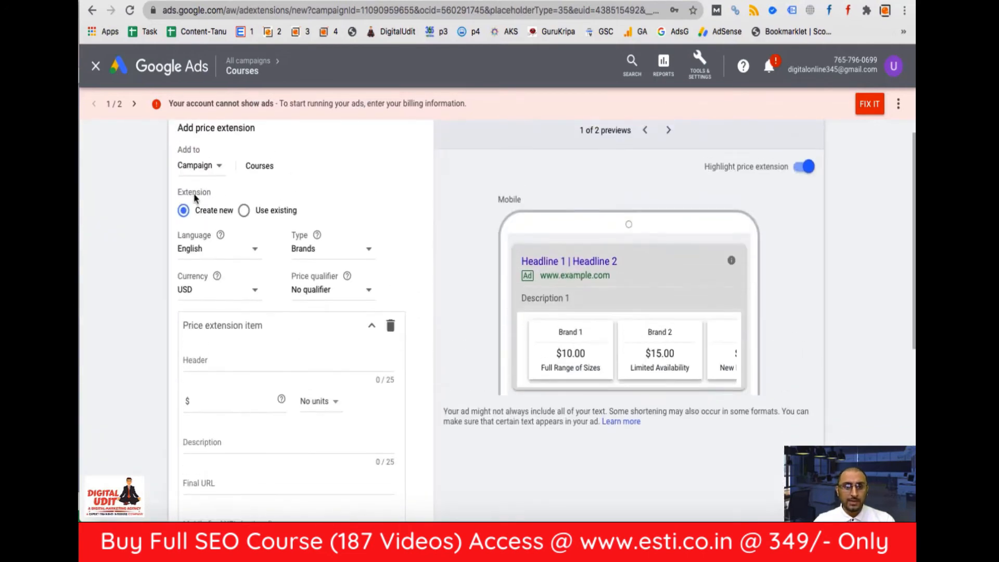
{"action": "left_click", "coordinate": [324, 252]}
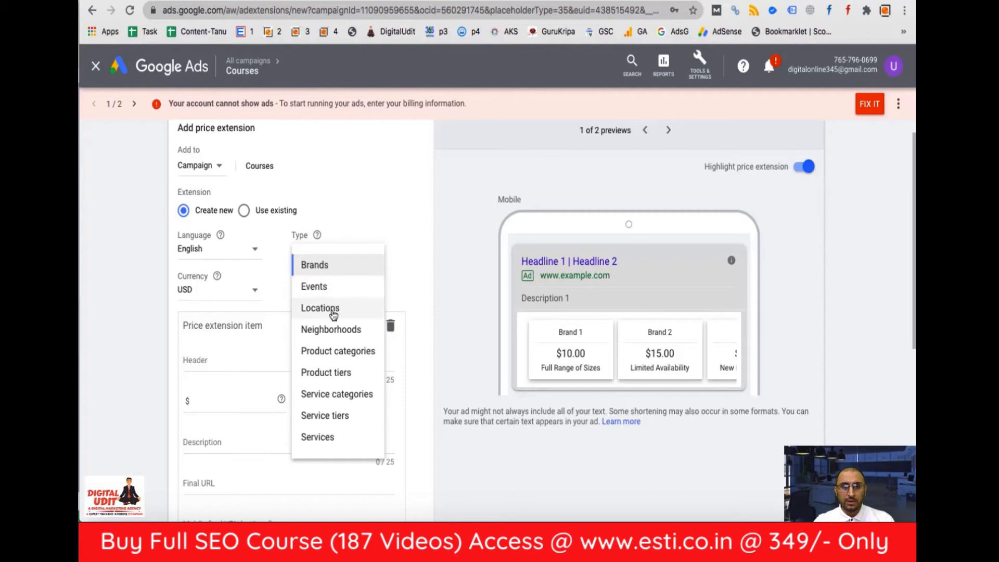
{"action": "left_click", "coordinate": [338, 416]}
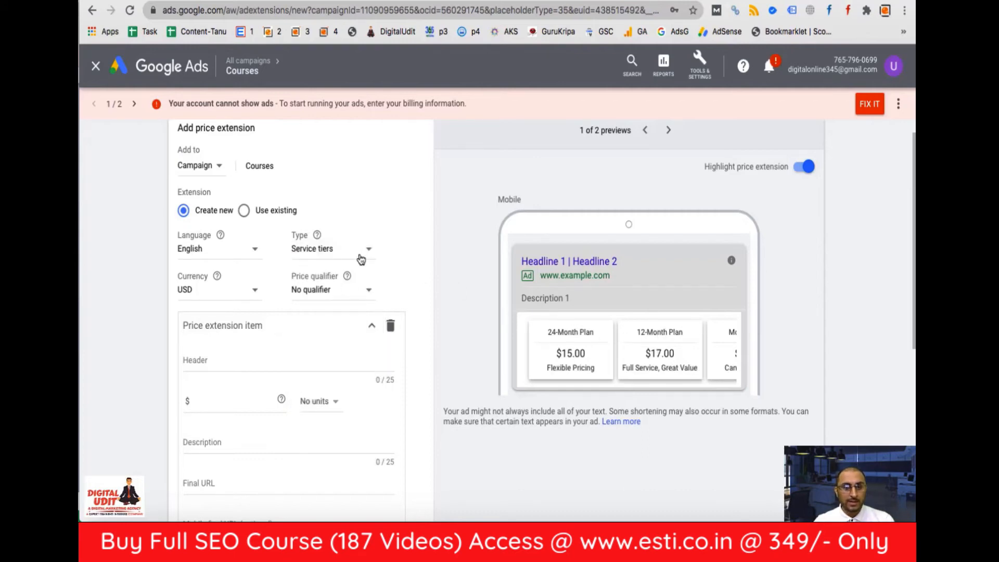
{"action": "left_click", "coordinate": [333, 253]}
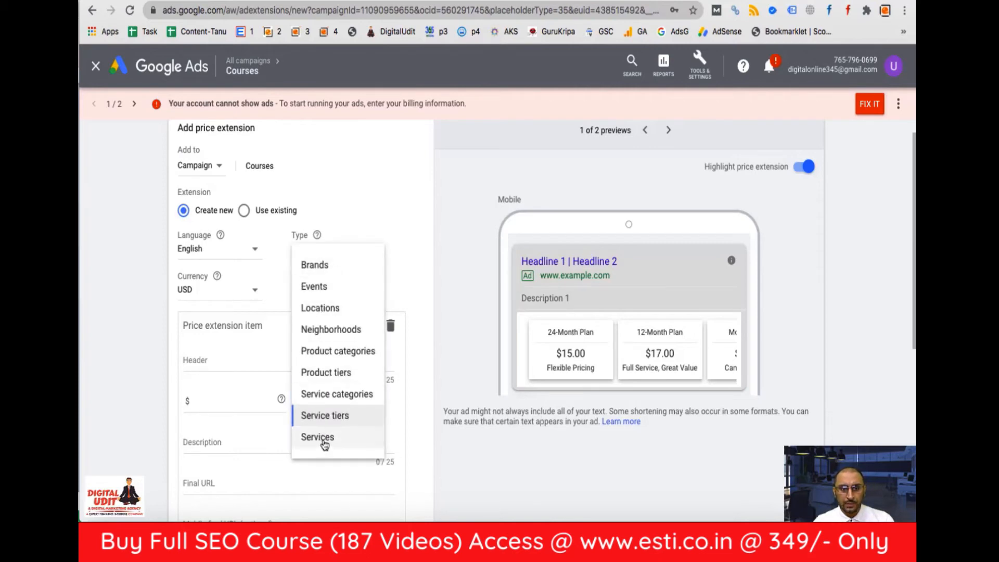
{"action": "left_click", "coordinate": [322, 439]}
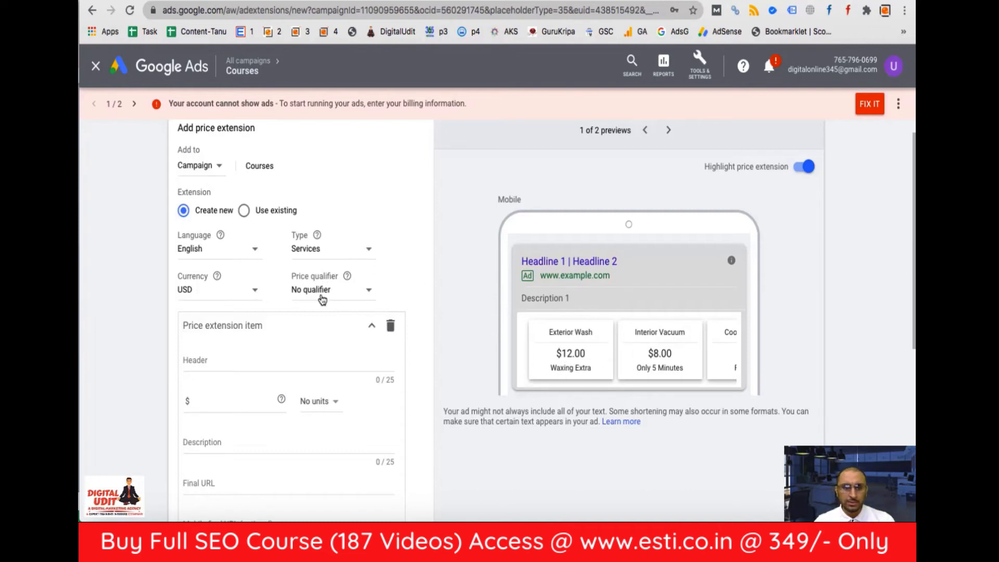
Set the price extension's currency to INR.
{"action": "left_click", "coordinate": [203, 294]}
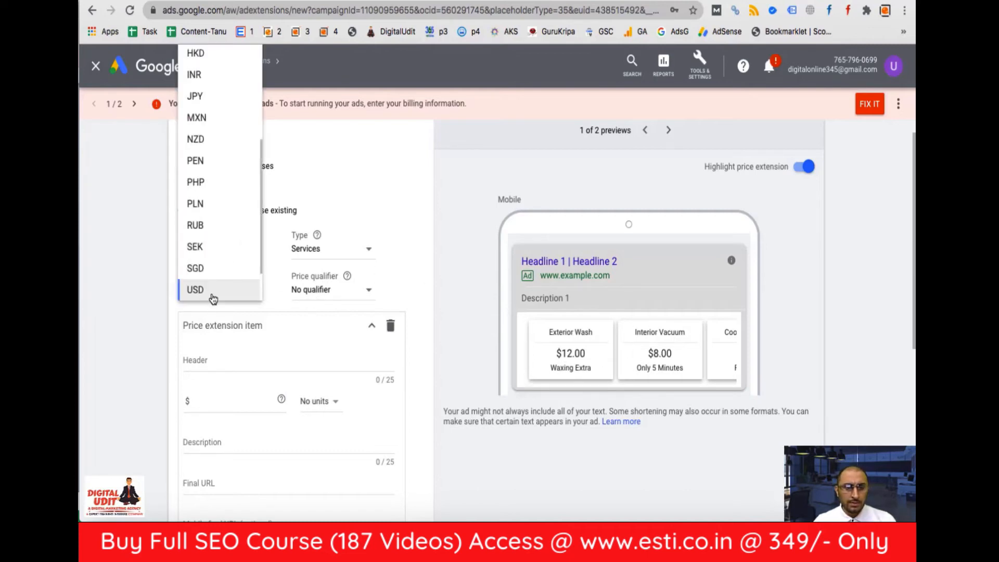
{"action": "scroll", "coordinate": [216, 276], "scroll_direction": "down", "scroll_amount": 1}
{"action": "scroll", "coordinate": [222, 207], "scroll_direction": "up", "scroll_amount": 3}
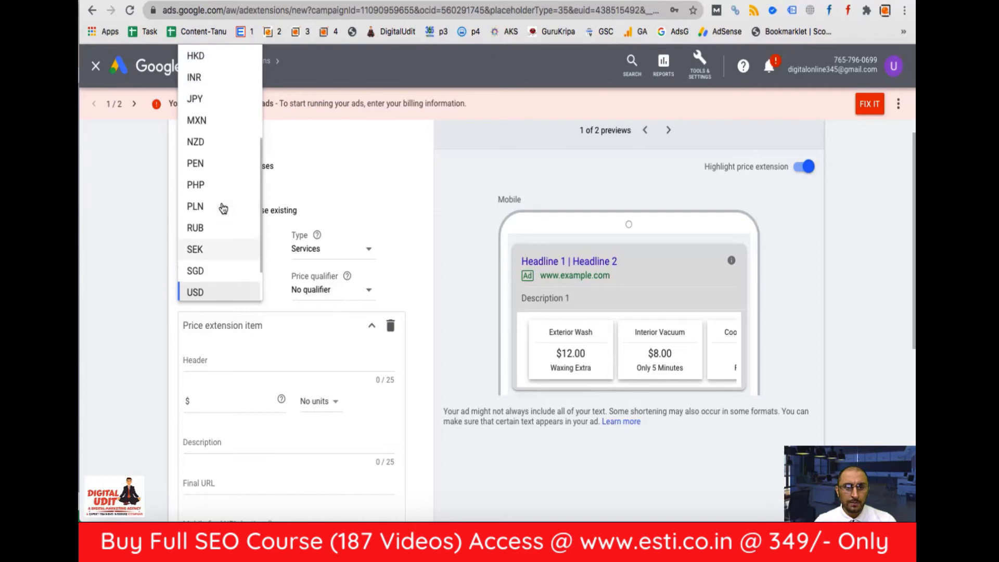
{"action": "left_click", "coordinate": [216, 138]}
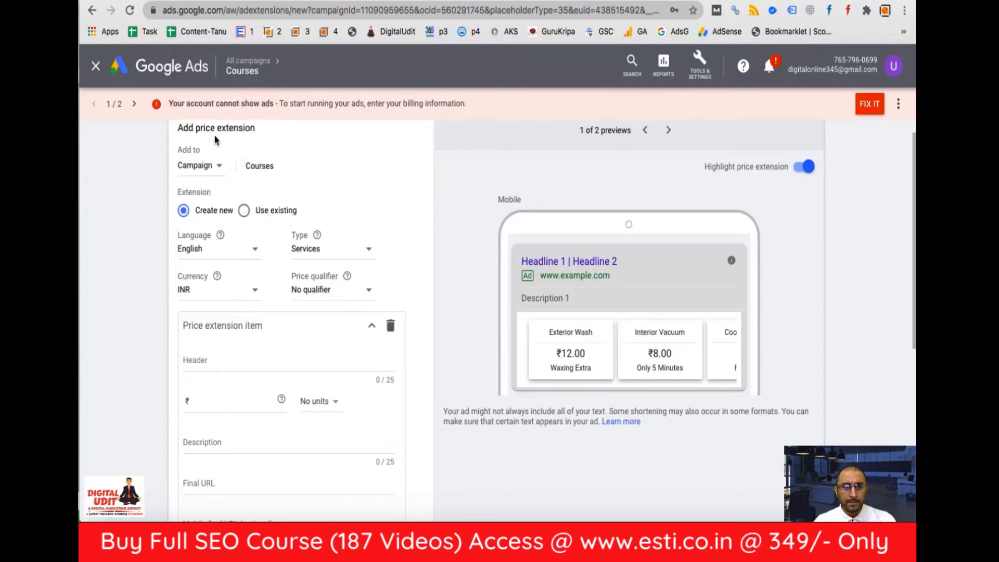
Compare the From, Up to and Average price qualifiers in the ad preview, and return to No qualifier.
{"action": "left_click", "coordinate": [343, 292]}
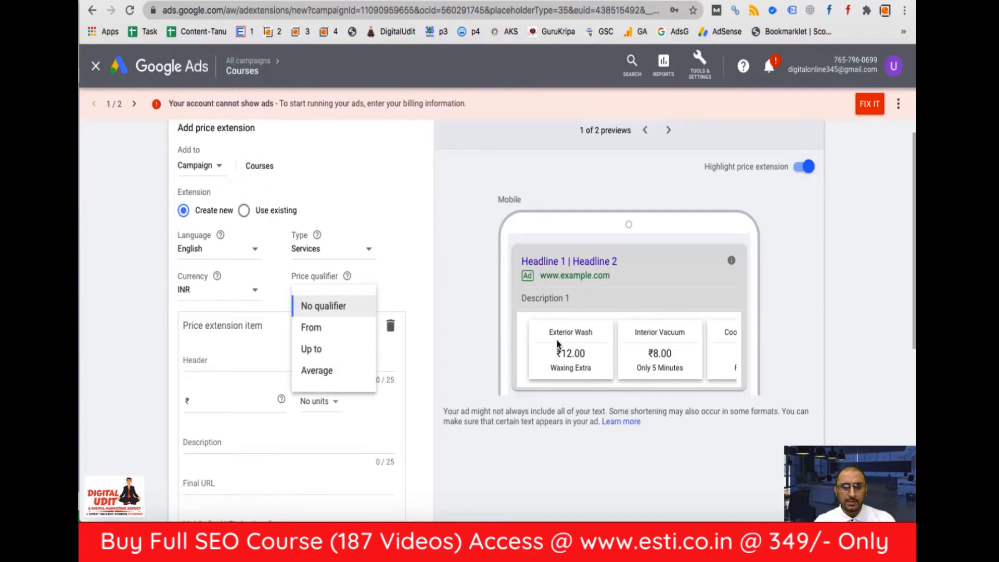
{"action": "left_click", "coordinate": [321, 328]}
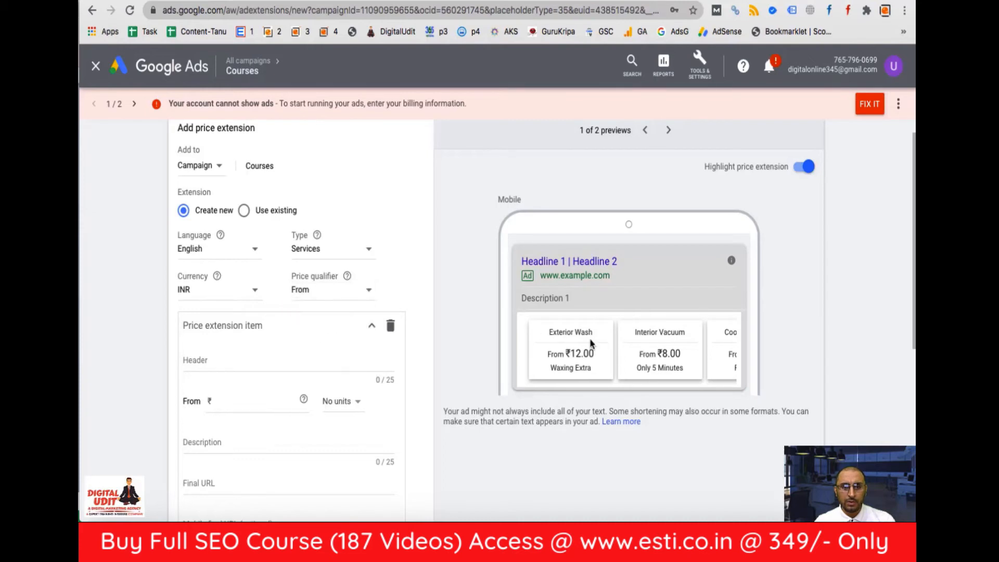
{"action": "left_click", "coordinate": [352, 293]}
{"action": "left_click", "coordinate": [312, 350]}
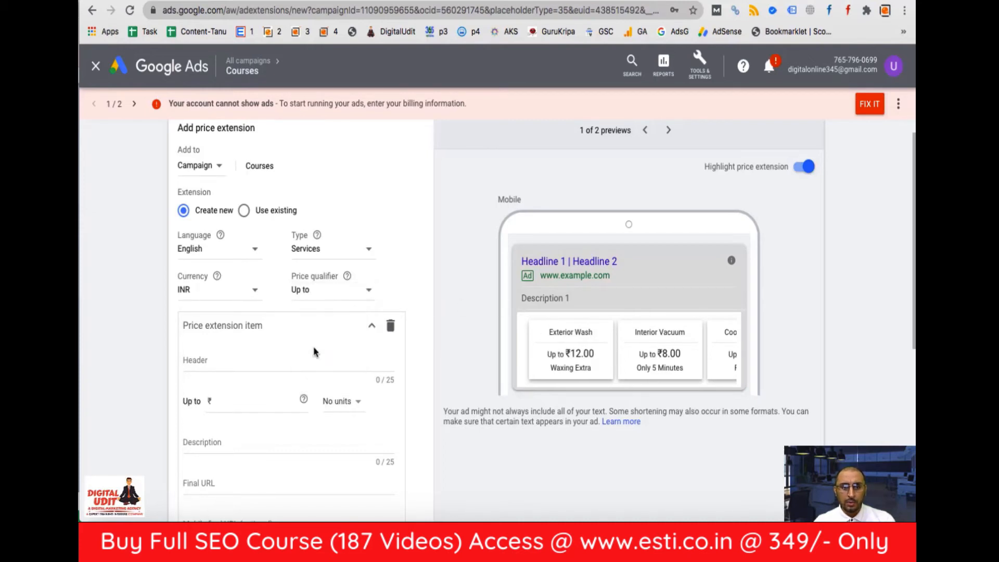
{"action": "left_click", "coordinate": [338, 292]}
{"action": "left_click", "coordinate": [310, 370]}
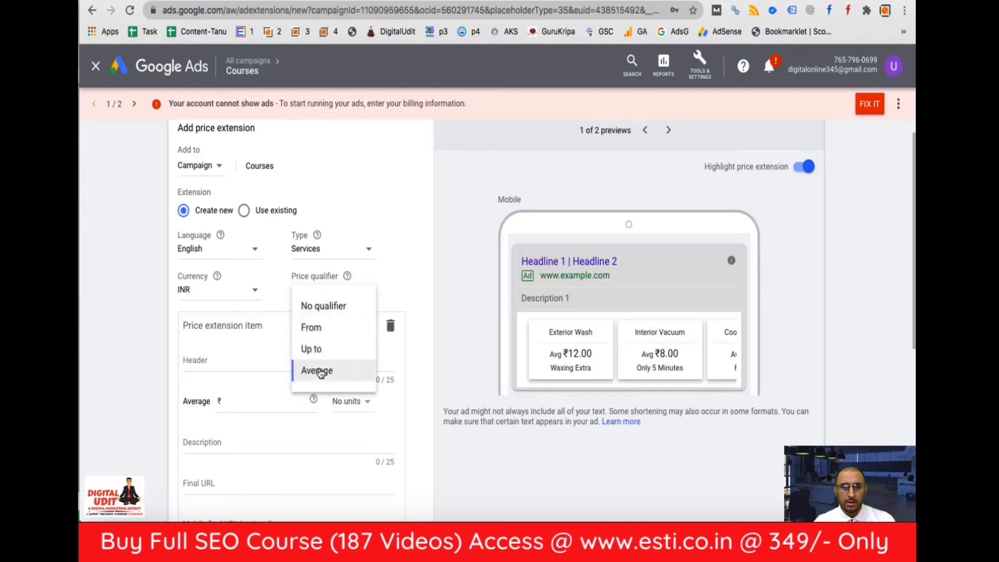
{"action": "left_click", "coordinate": [326, 292]}
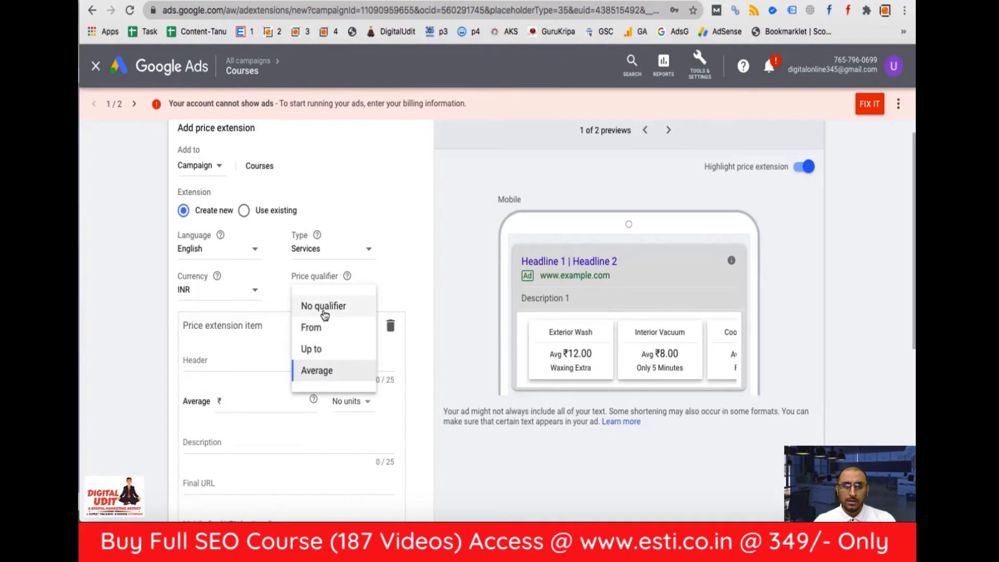
{"action": "left_click", "coordinate": [324, 307]}
Give the first price extension item the header "Platinum" and a price of ₹40,000 per month.
{"action": "left_click", "coordinate": [213, 362]}
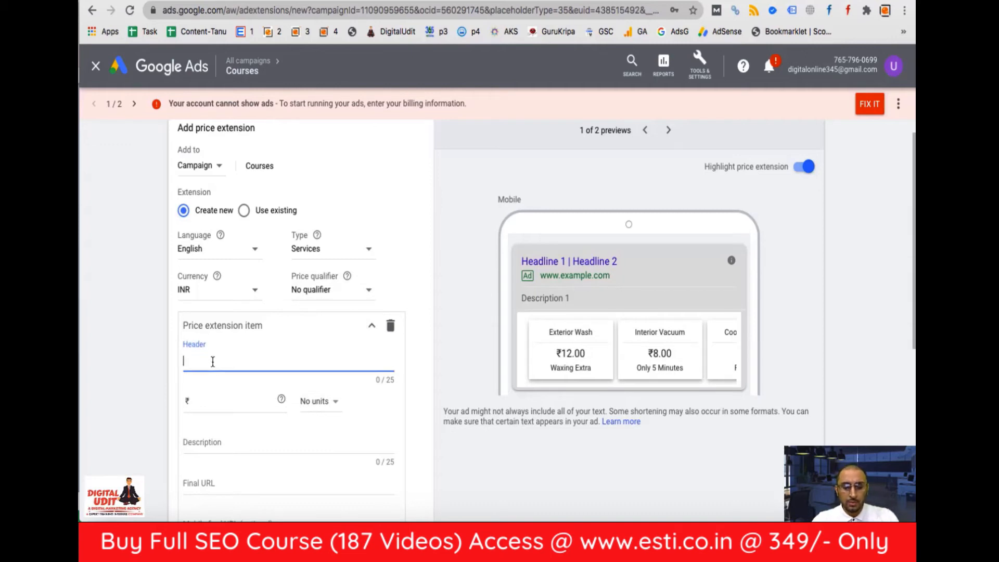
{"action": "type", "text": "Plati"}
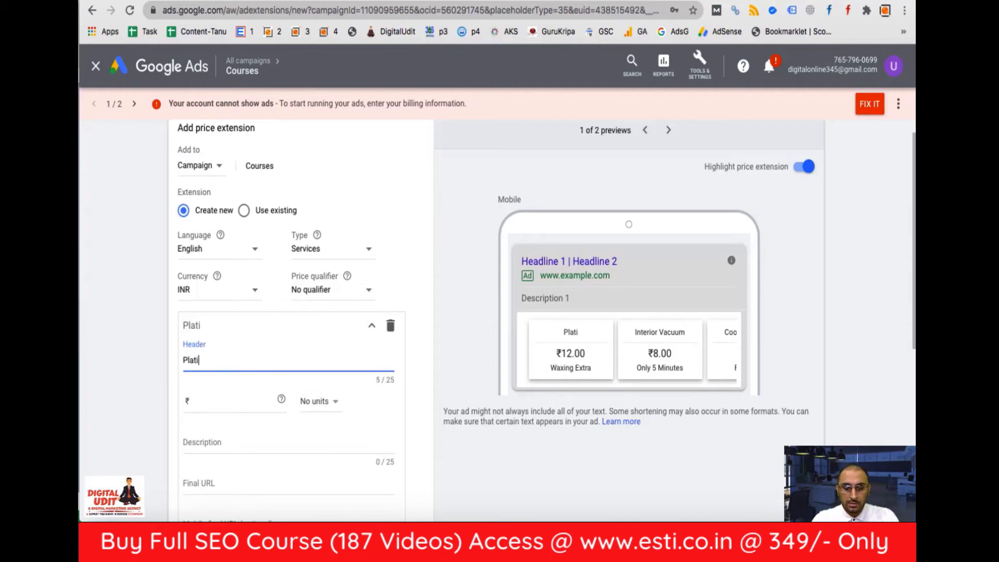
{"action": "type", "text": "num"}
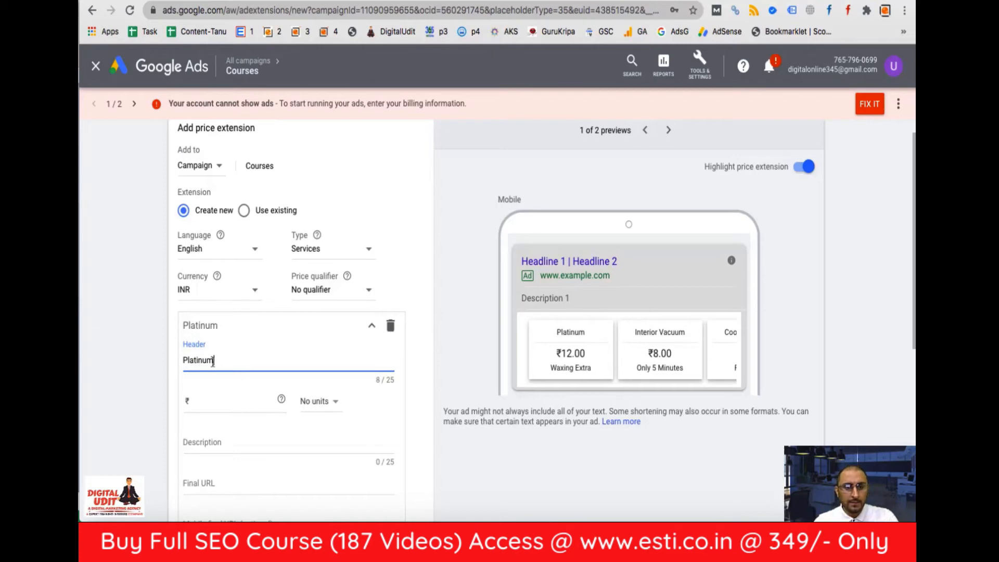
{"action": "left_click", "coordinate": [223, 404]}
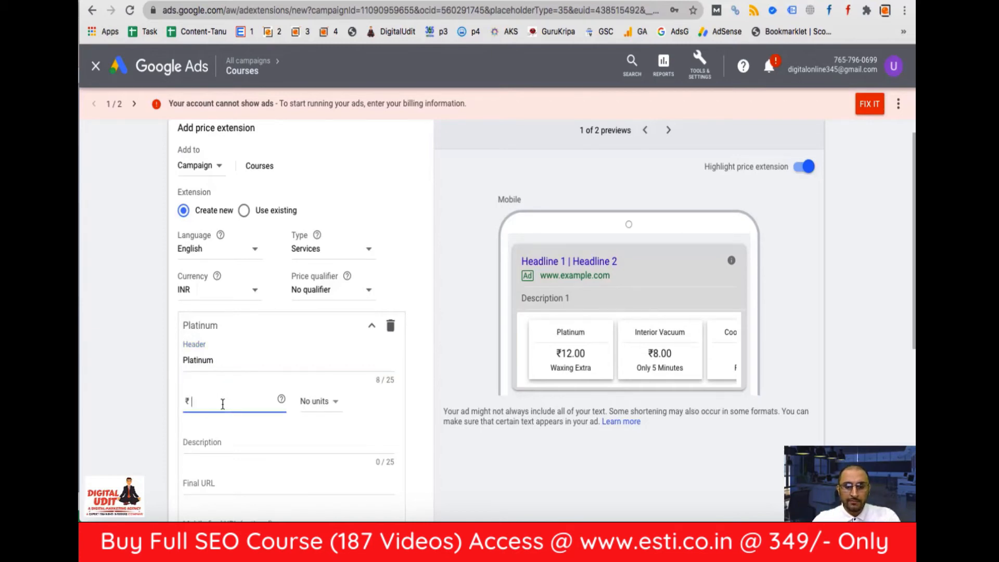
{"action": "type", "text": "400000"}
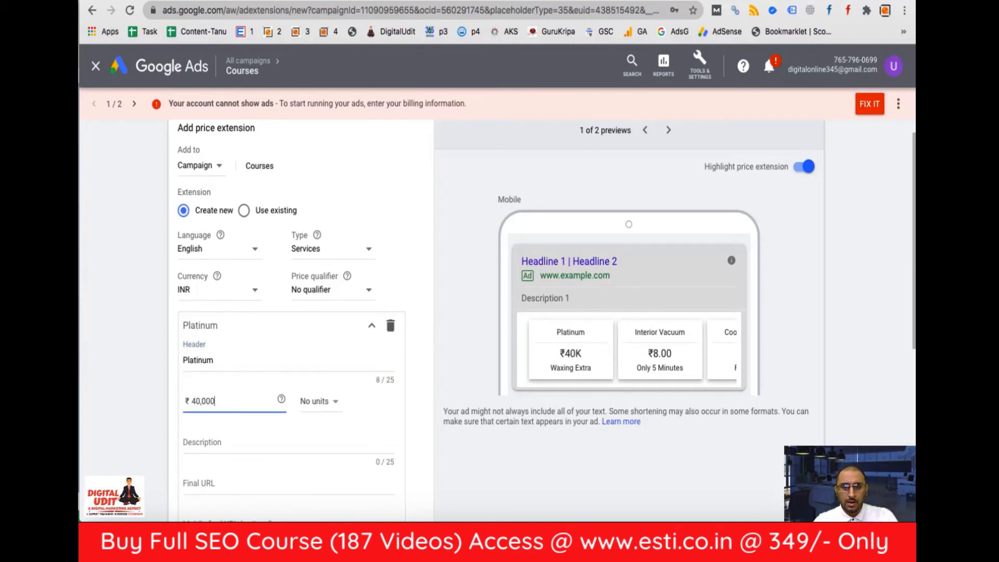
{"action": "left_click", "coordinate": [330, 404]}
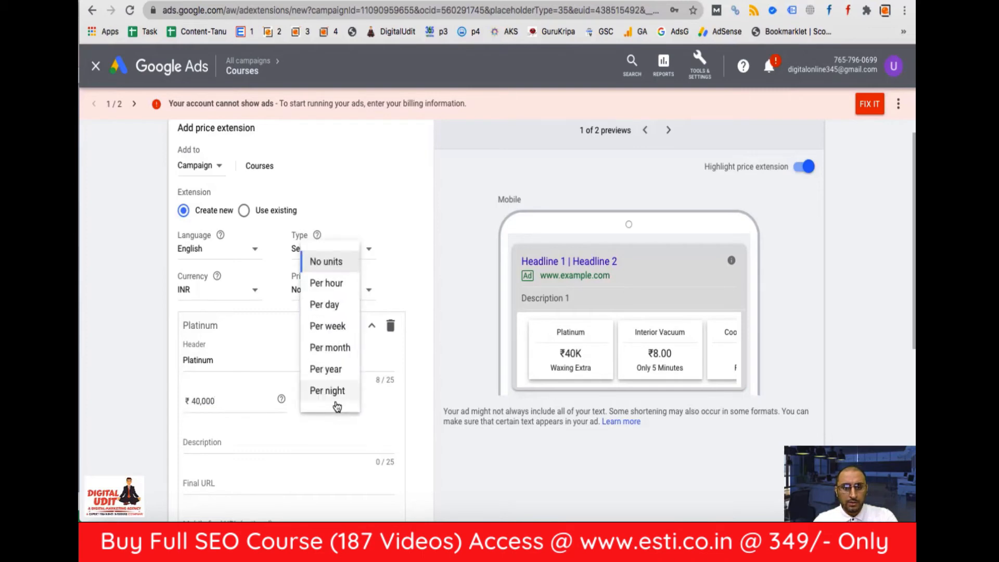
{"action": "left_click", "coordinate": [341, 352]}
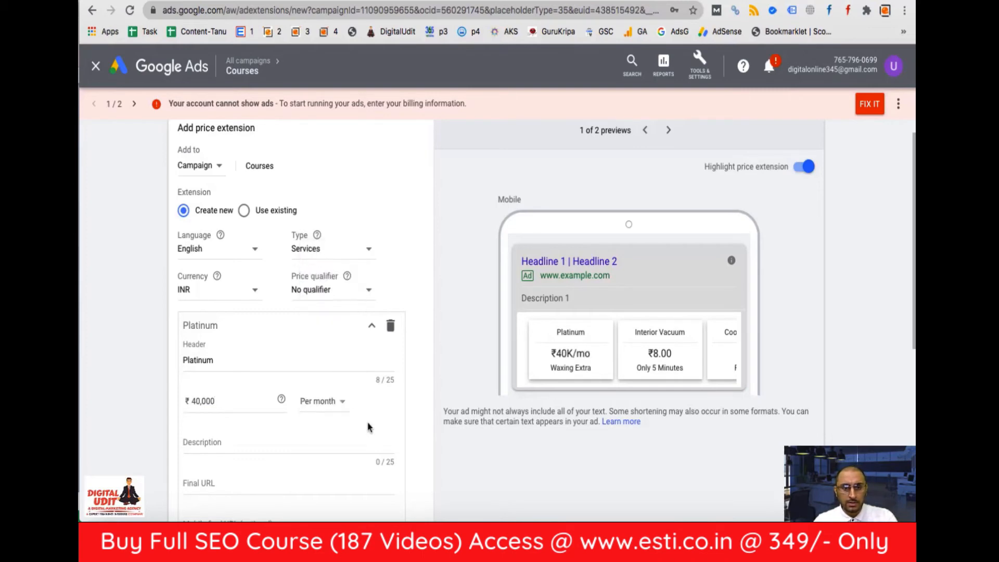
Enter "50 Keywords" as the description of the Platinum price item.
{"action": "scroll", "coordinate": [371, 428], "scroll_direction": "down", "scroll_amount": 1}
{"action": "scroll", "coordinate": [371, 428], "scroll_direction": "down", "scroll_amount": 2}
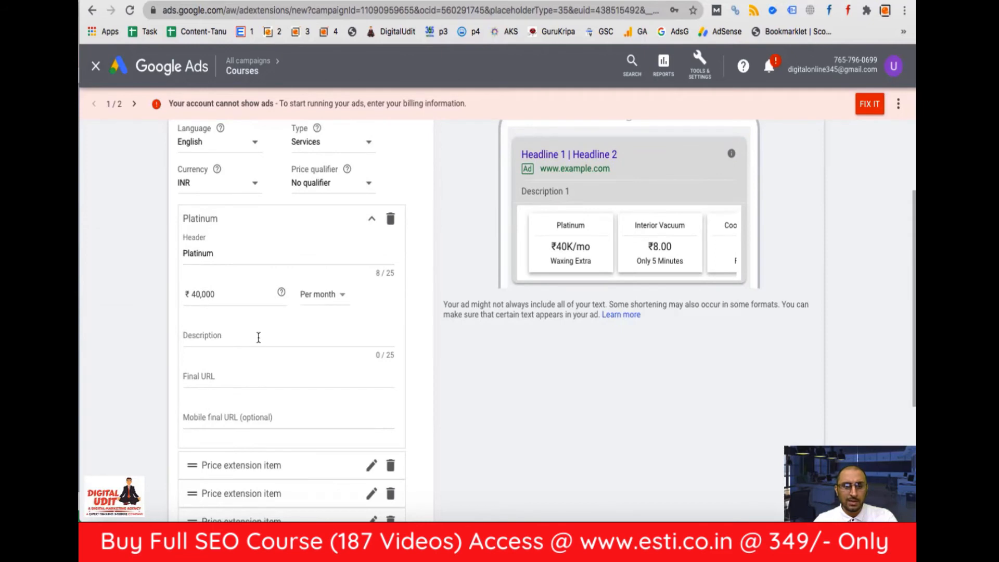
{"action": "left_click", "coordinate": [250, 336]}
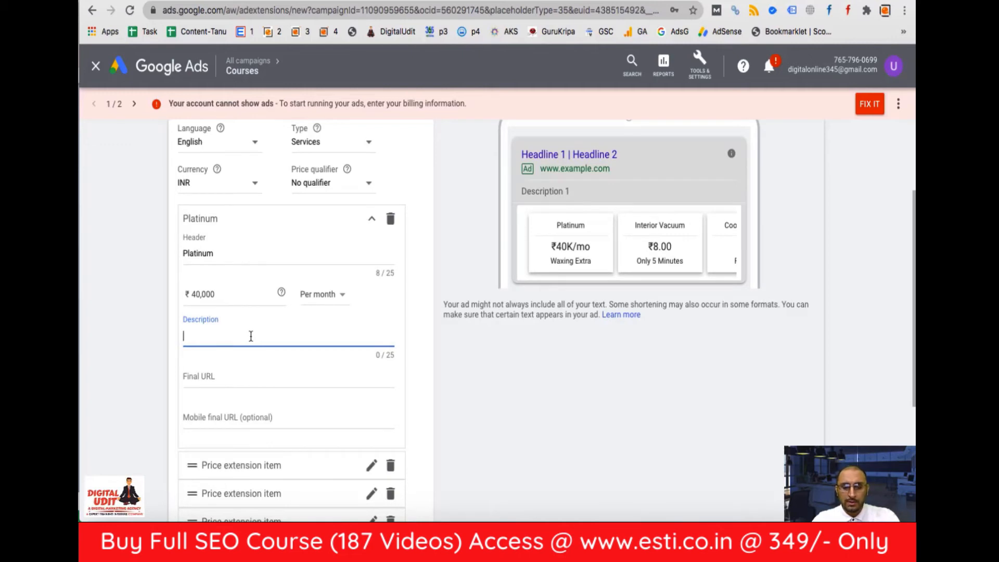
{"action": "type", "text": "50 Keyw"}
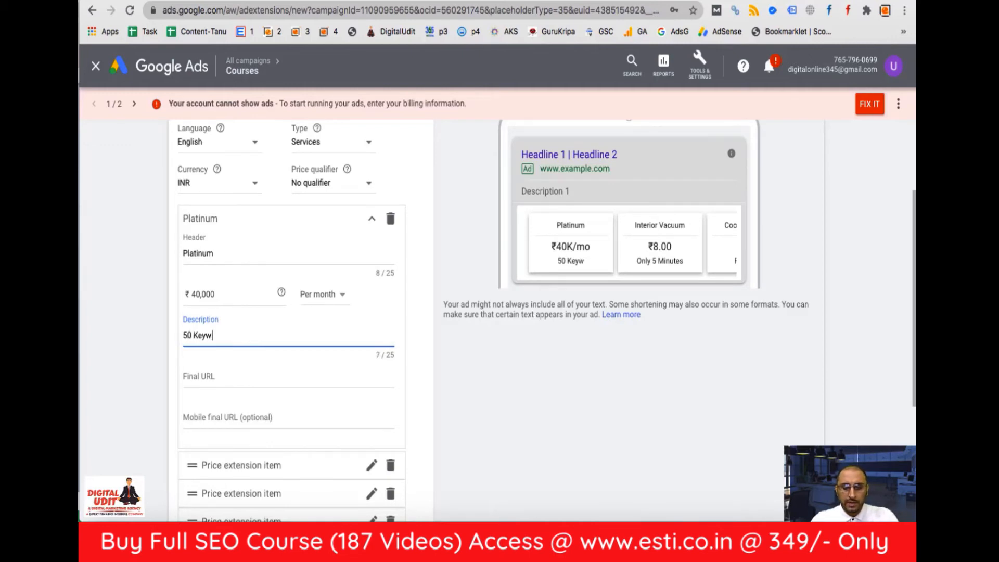
{"action": "type", "text": "ords"}
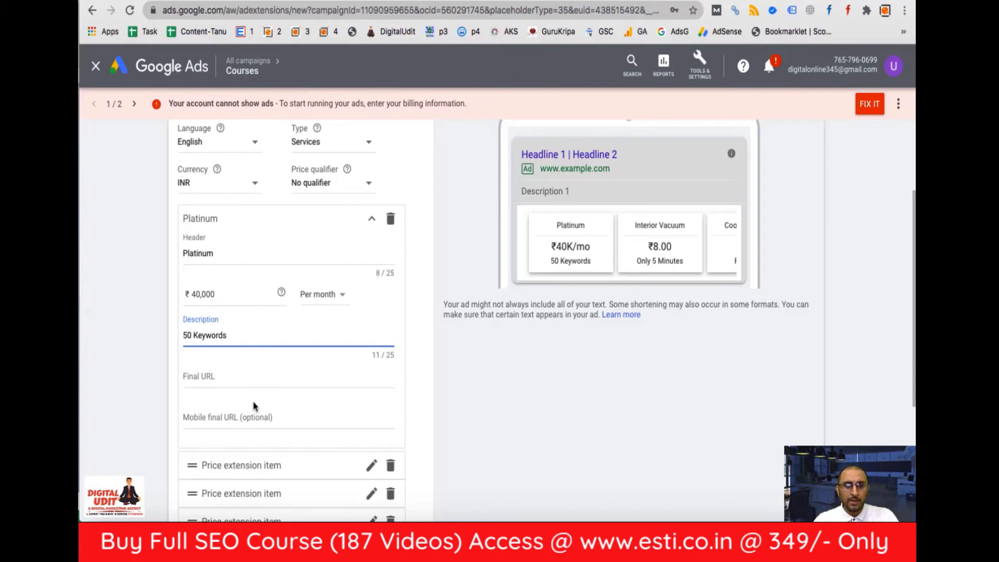
{"action": "scroll", "coordinate": [255, 406], "scroll_direction": "down", "scroll_amount": 3}
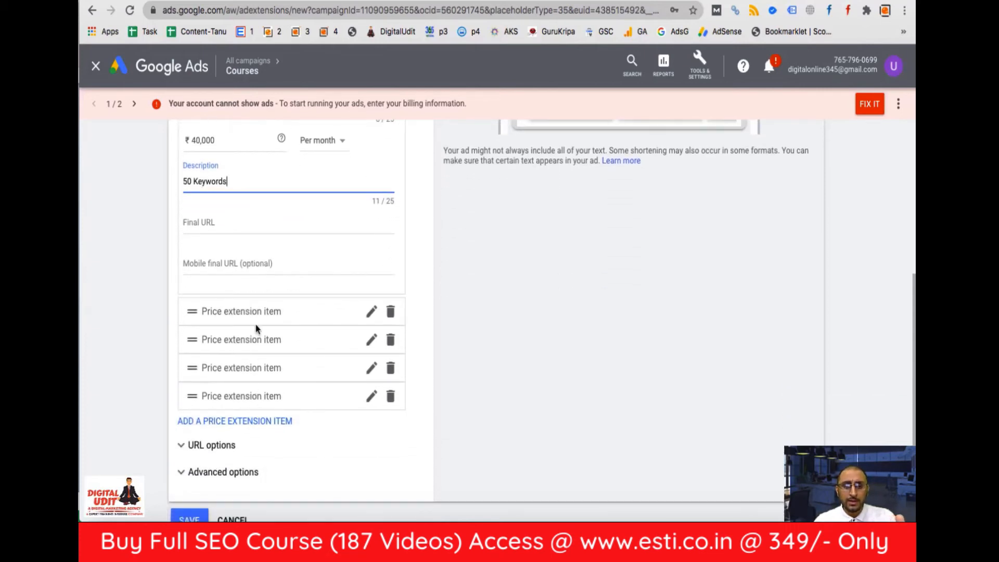
Delete the last two empty price extension items and collapse the Platinum item.
{"action": "left_click", "coordinate": [390, 397]}
{"action": "left_click", "coordinate": [390, 368]}
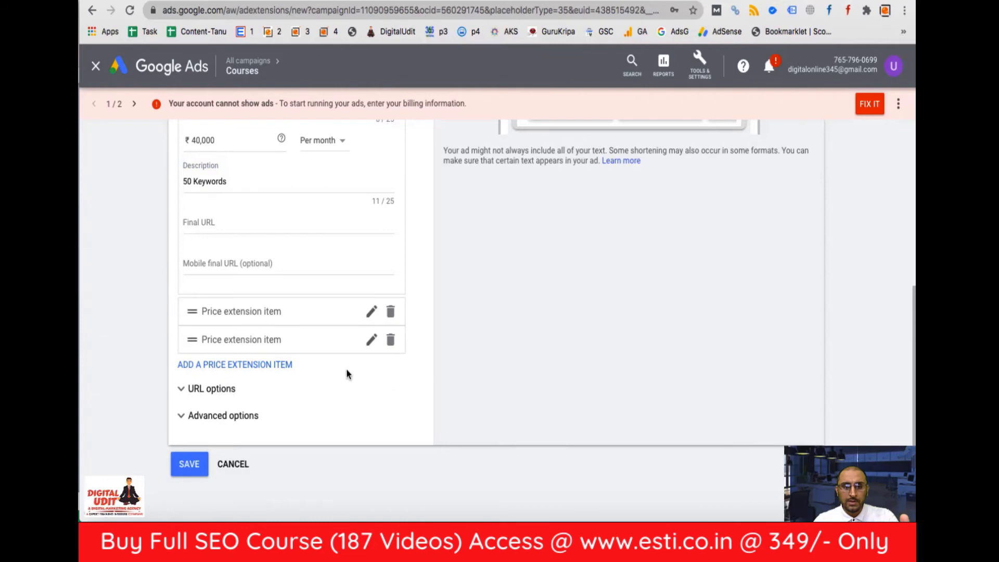
{"action": "scroll", "coordinate": [345, 373], "scroll_direction": "up", "scroll_amount": 3}
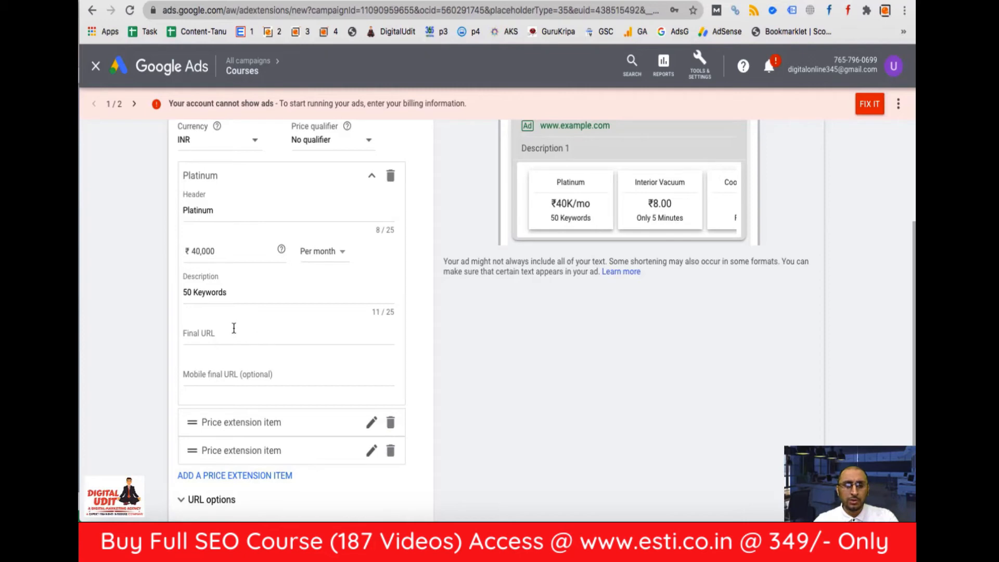
{"action": "scroll", "coordinate": [233, 339], "scroll_direction": "up", "scroll_amount": 2}
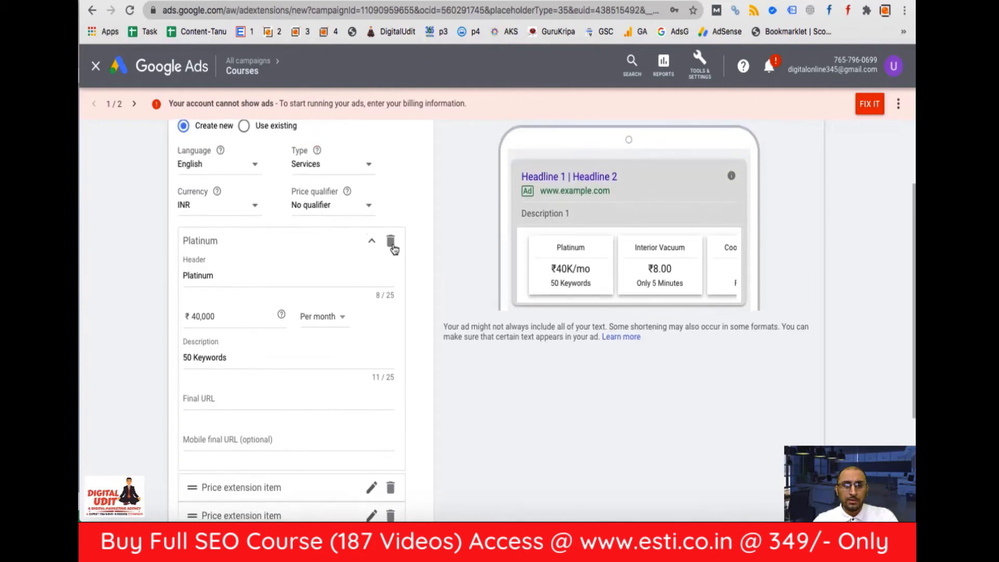
{"action": "left_click", "coordinate": [371, 245]}
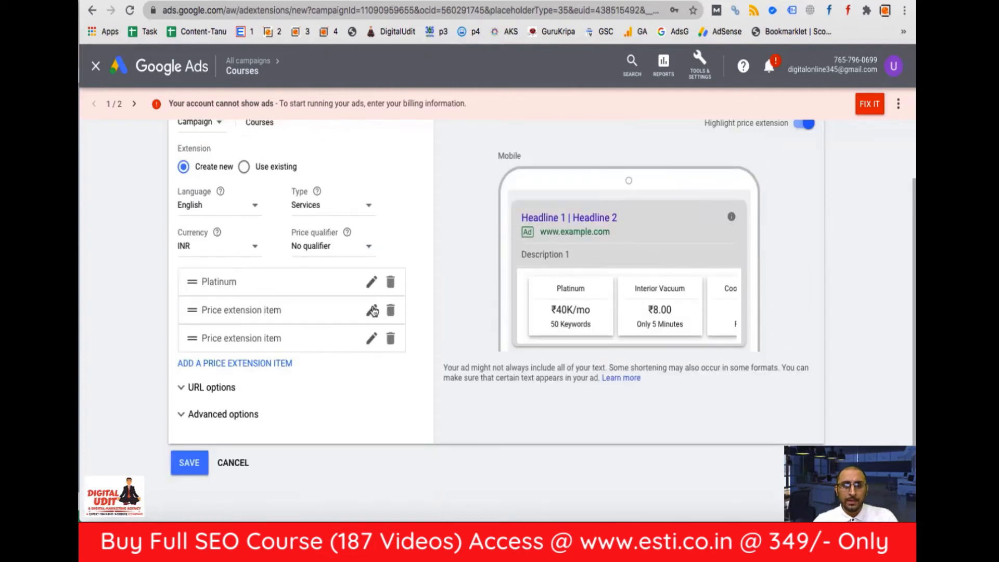
Give the second price extension item the header "Diamond".
{"action": "left_click", "coordinate": [371, 311]}
{"action": "left_click", "coordinate": [226, 350]}
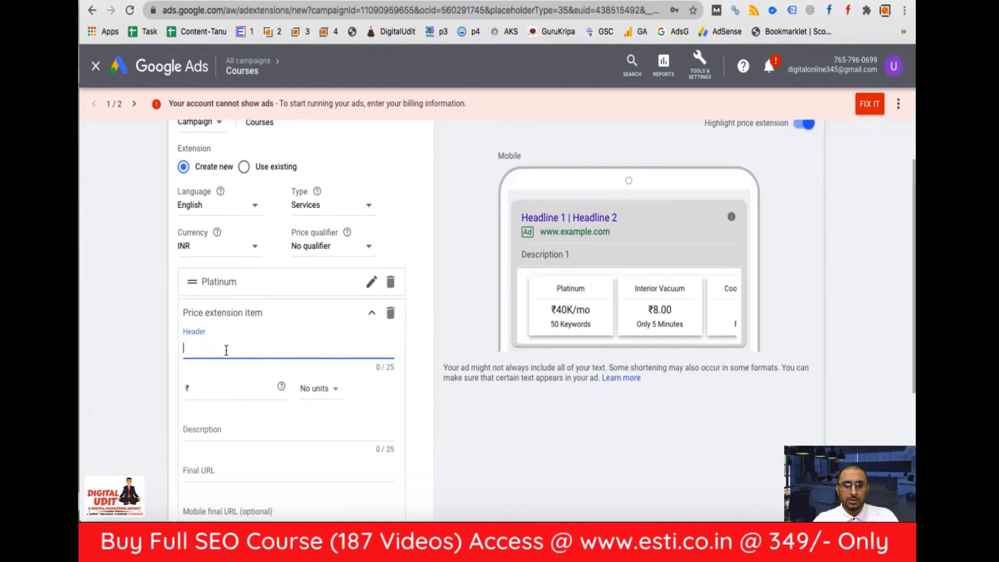
{"action": "type", "text": "G"}
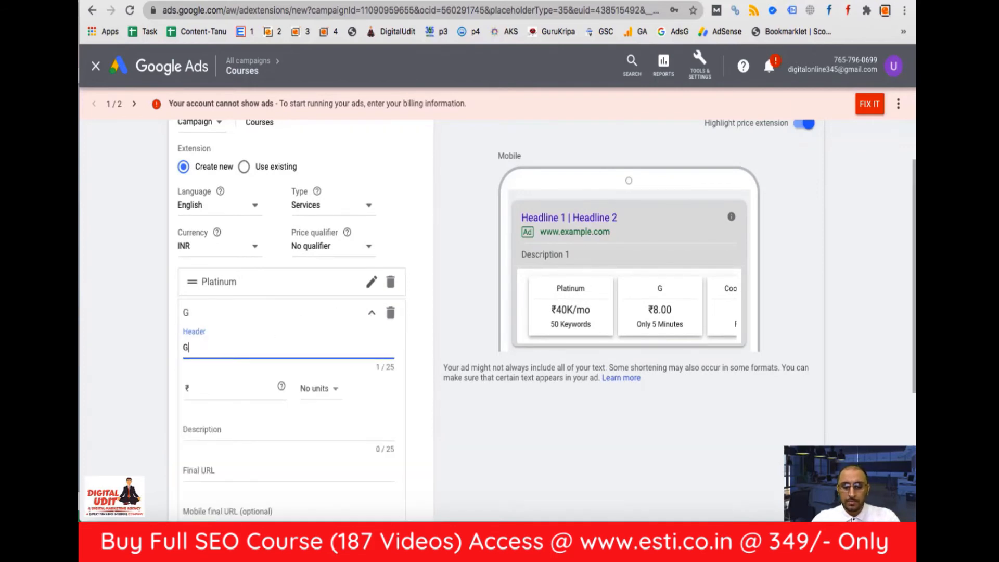
{"action": "key", "text": "BackSpace"}
{"action": "type", "text": "Dia"}
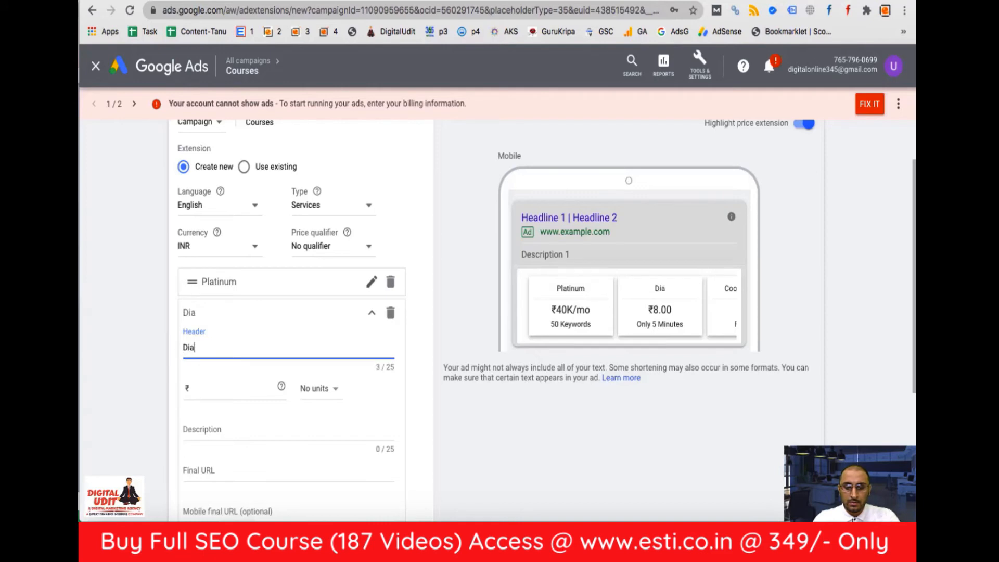
{"action": "type", "text": "mond"}
Set the Diamond item's price to ₹30,000 per month.
{"action": "left_click", "coordinate": [200, 394]}
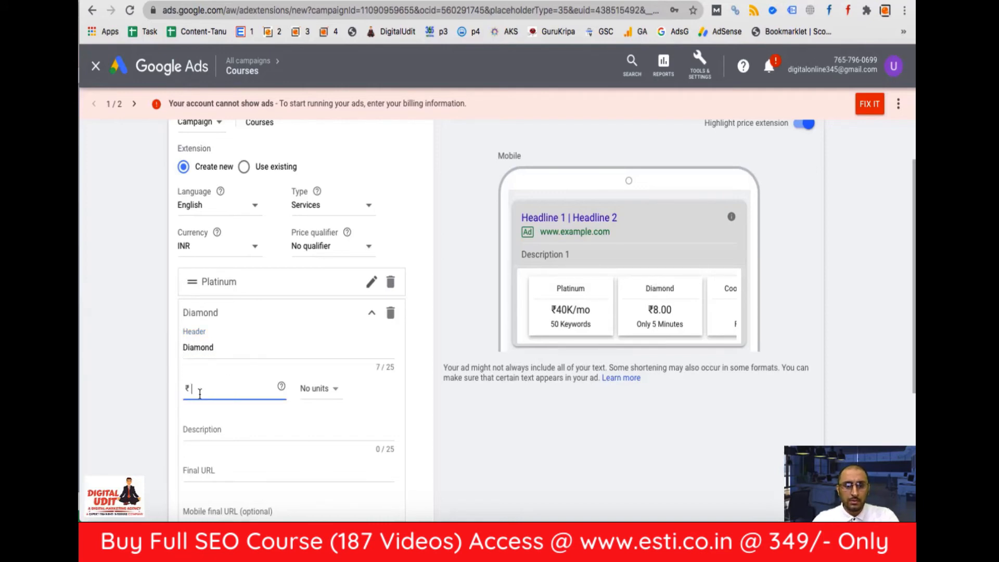
{"action": "type", "text": "300000"}
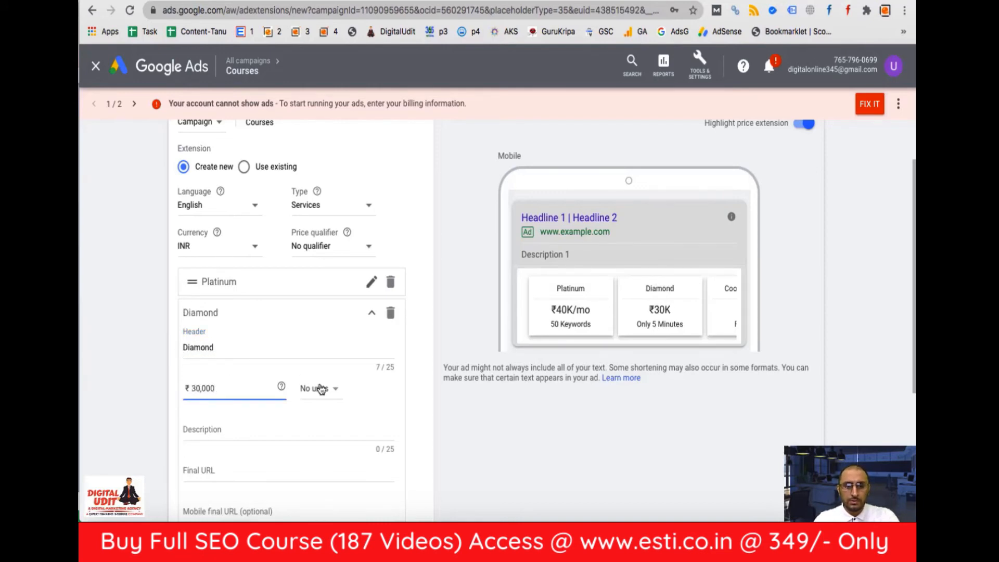
{"action": "left_click", "coordinate": [320, 389]}
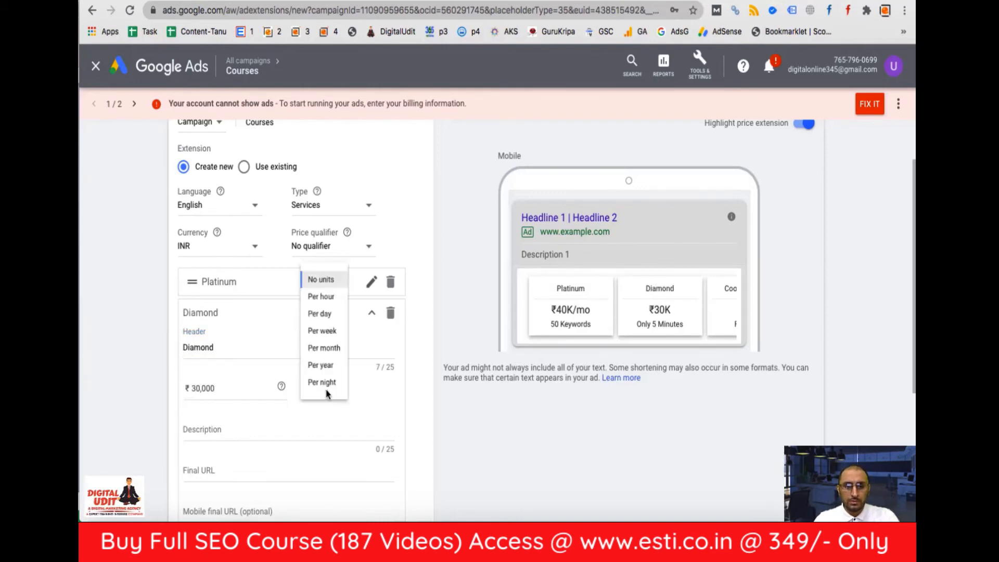
{"action": "left_click", "coordinate": [333, 347]}
Enter "35 Keywords" as the Diamond item's description, and discard the new price extension.
{"action": "left_click", "coordinate": [230, 426]}
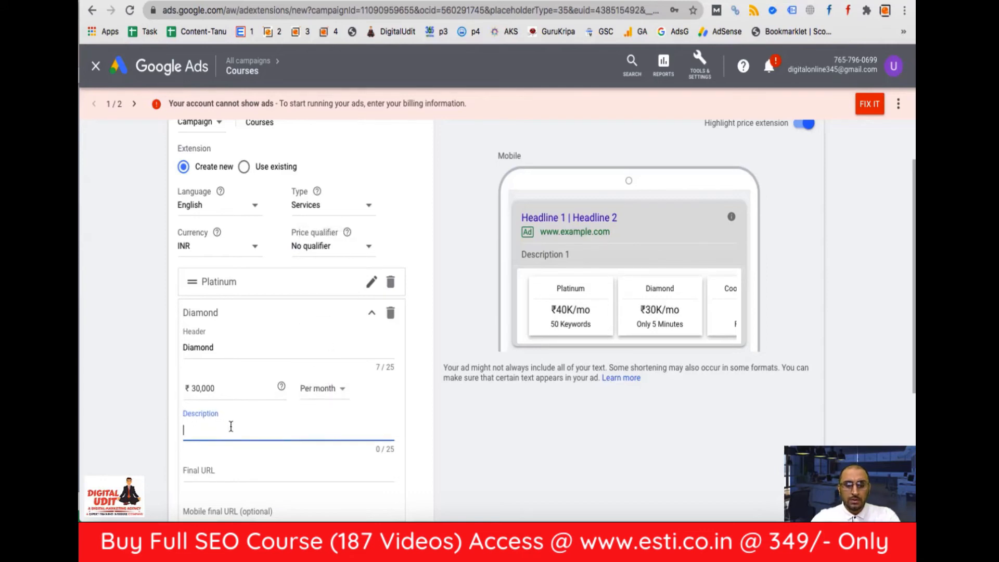
{"action": "type", "text": "35"}
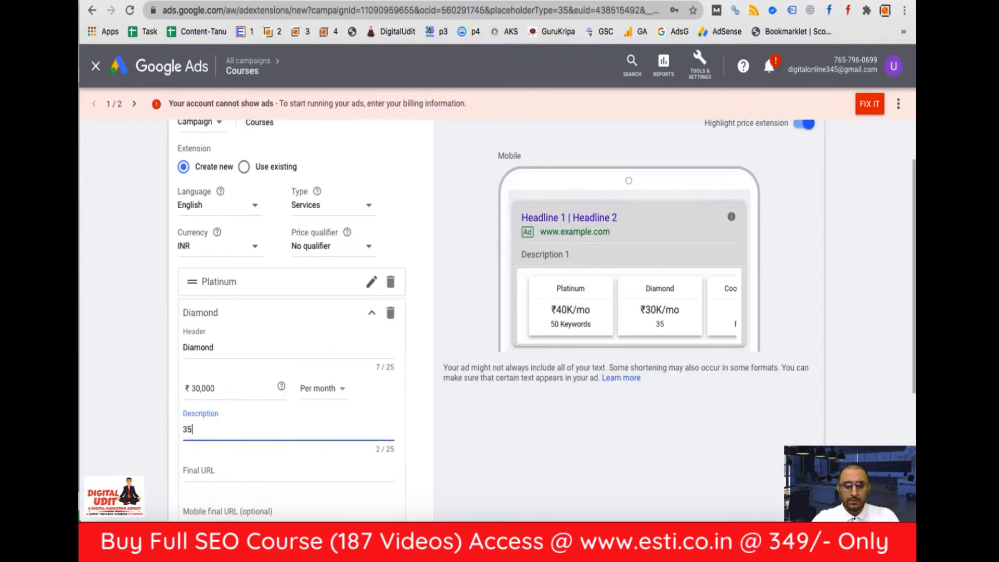
{"action": "type", "text": " Keywords"}
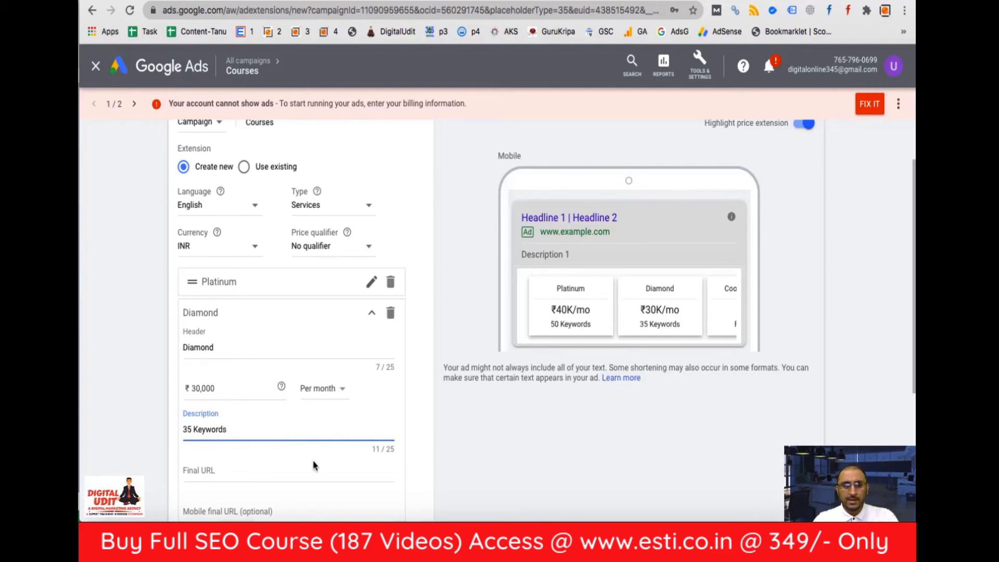
{"action": "scroll", "coordinate": [291, 453], "scroll_direction": "down", "scroll_amount": 4}
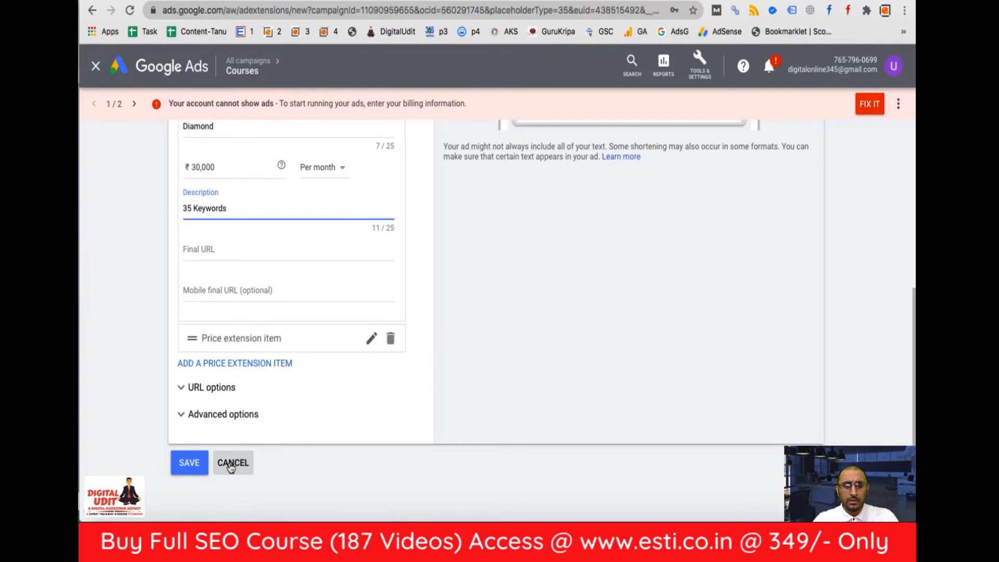
{"action": "left_click", "coordinate": [229, 463]}
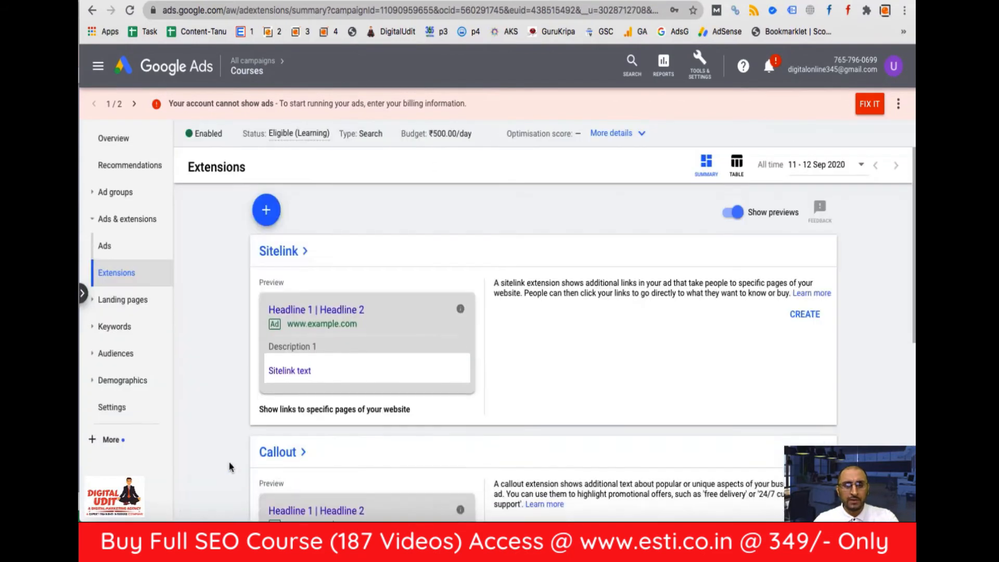
Start a new app extension for the Courses campaign with Android as the app platform.
{"action": "left_click", "coordinate": [271, 213]}
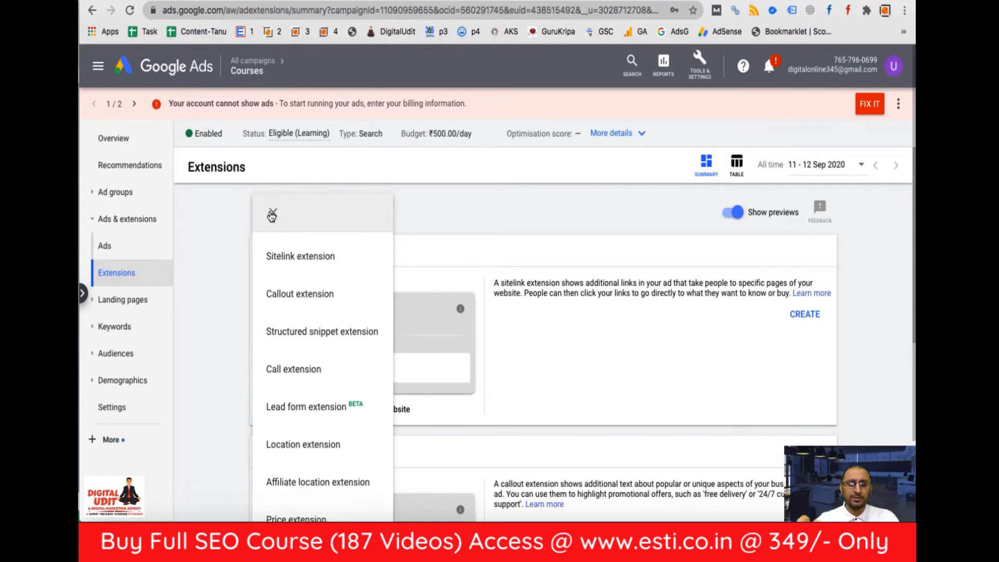
{"action": "scroll", "coordinate": [300, 358], "scroll_direction": "down", "scroll_amount": 2}
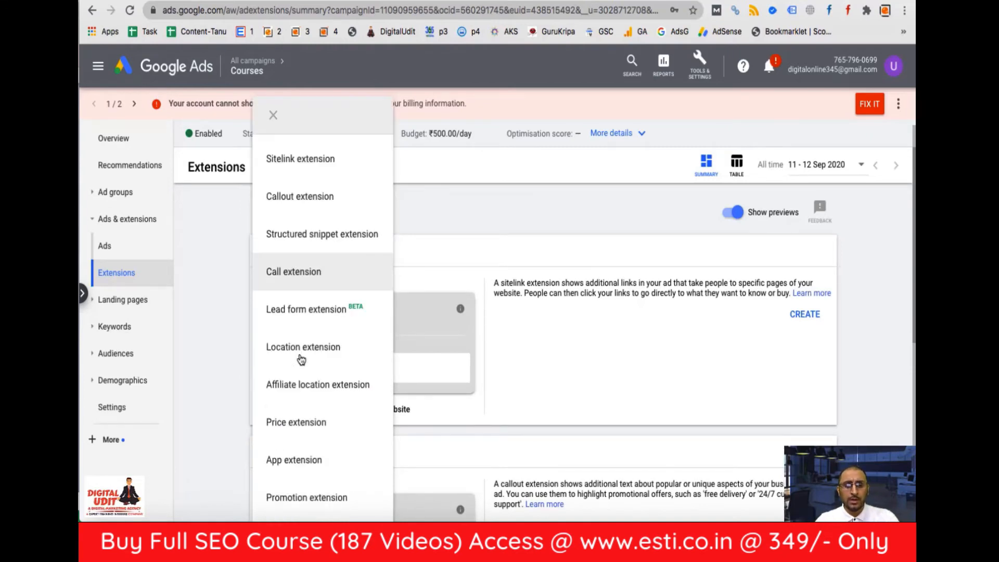
{"action": "left_click", "coordinate": [291, 459]}
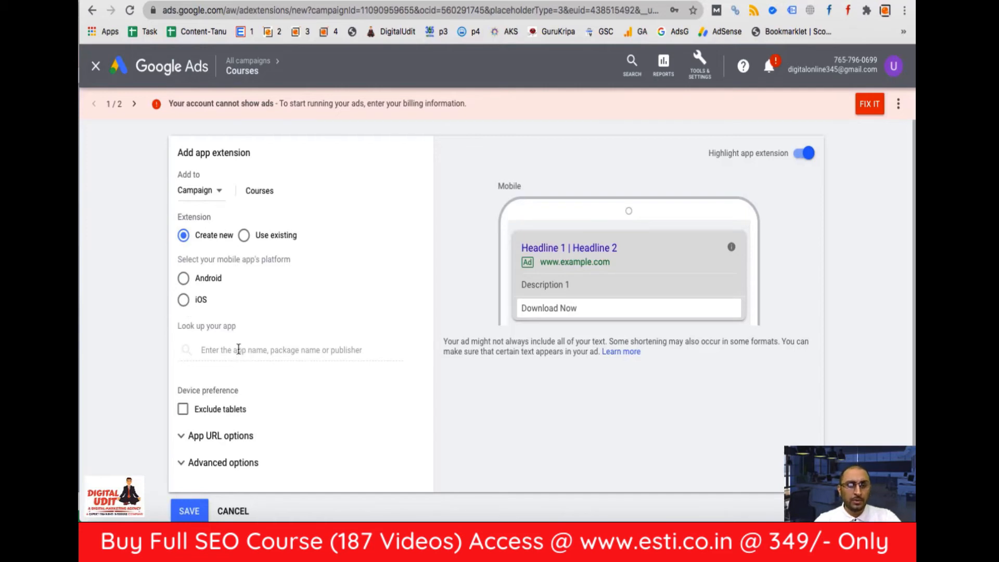
{"action": "left_click", "coordinate": [184, 279]}
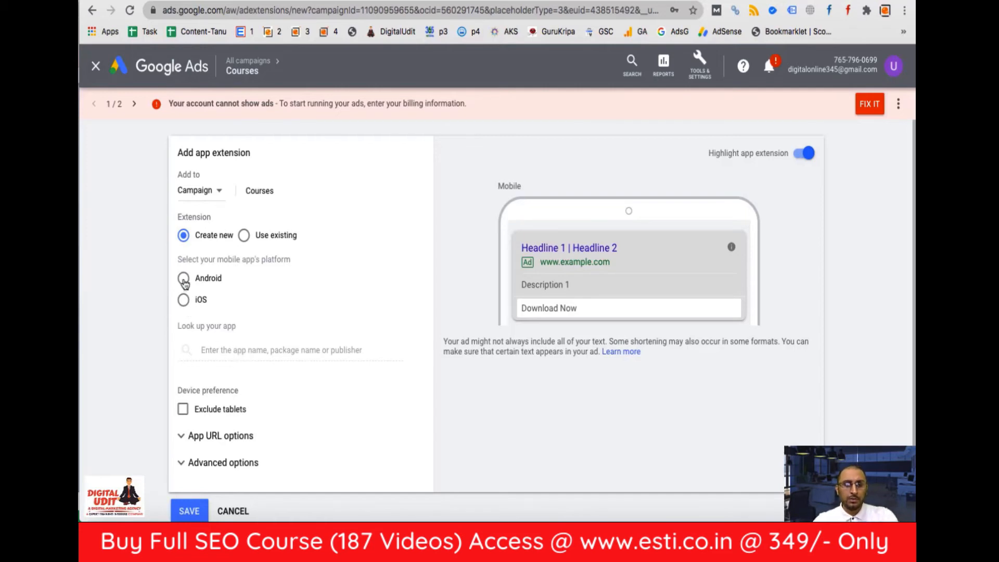
Look up the Android app "1mg" for the app extension, and discard the extension without choosing an app.
{"action": "left_click", "coordinate": [238, 350]}
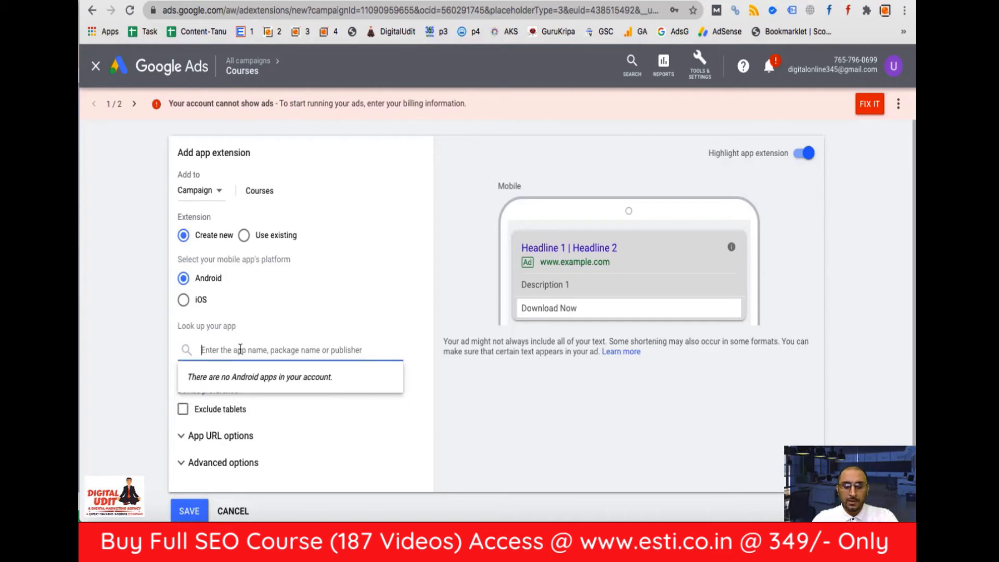
{"action": "type", "text": "1mg"}
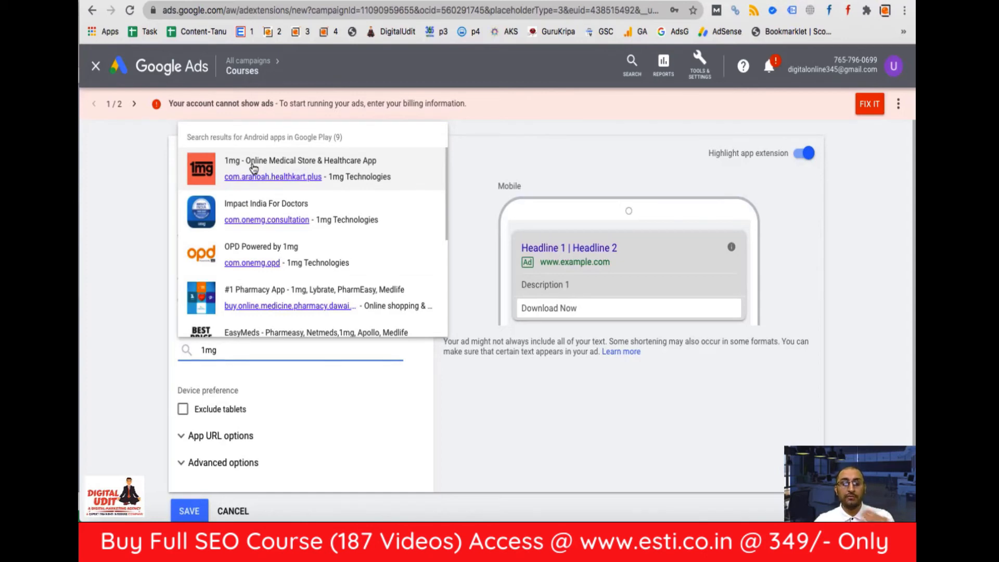
{"action": "left_click", "coordinate": [142, 282]}
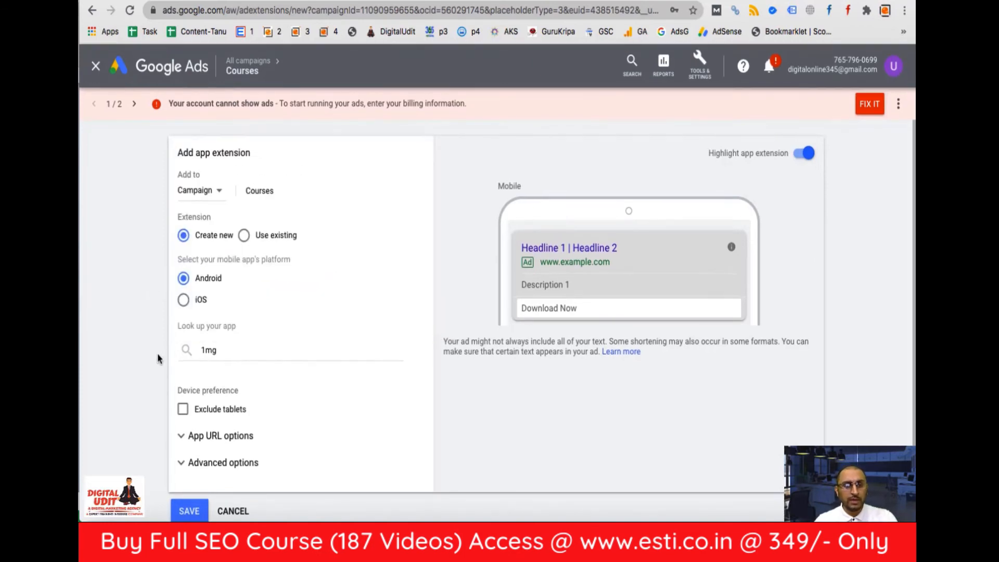
{"action": "scroll", "coordinate": [158, 341], "scroll_direction": "down", "scroll_amount": 1}
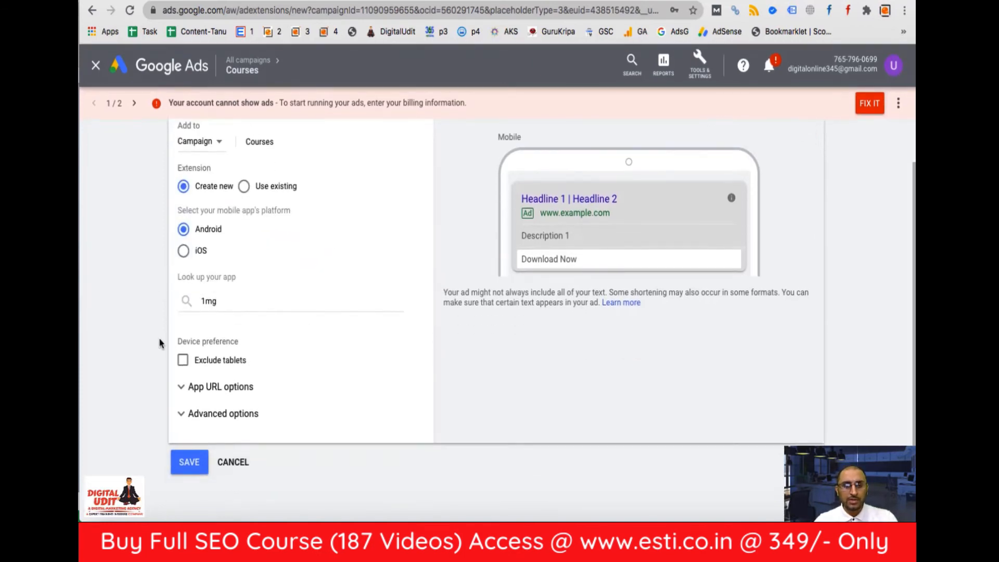
{"action": "left_click", "coordinate": [234, 465]}
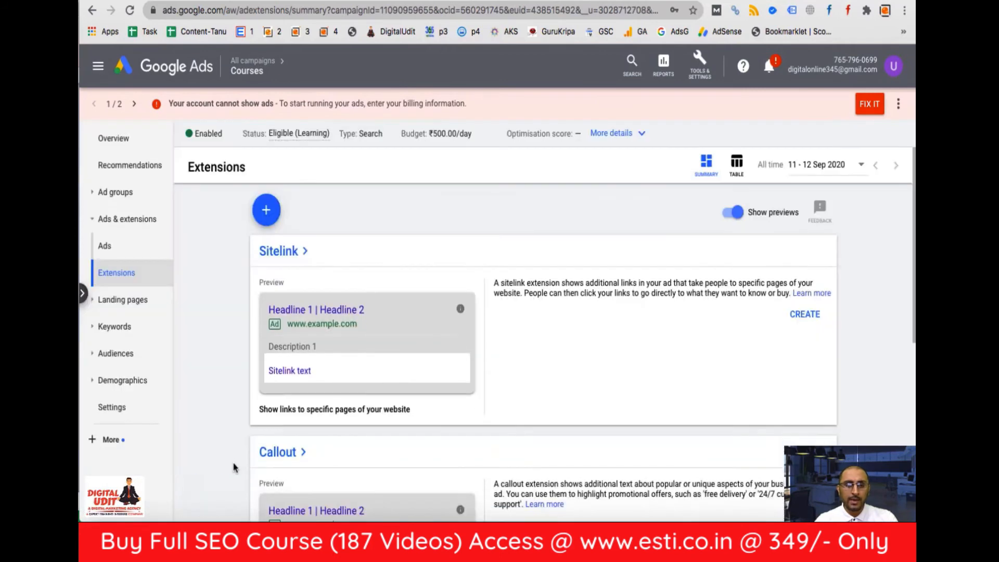
Start a new promotion extension for the Courses campaign and switch its ad preview to desktop.
{"action": "left_click", "coordinate": [266, 210]}
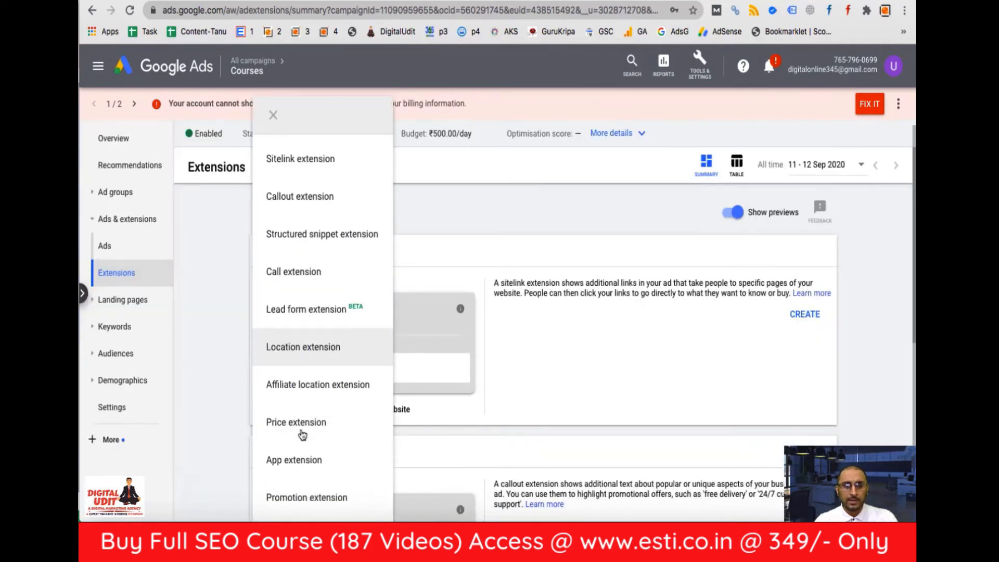
{"action": "left_click", "coordinate": [312, 509]}
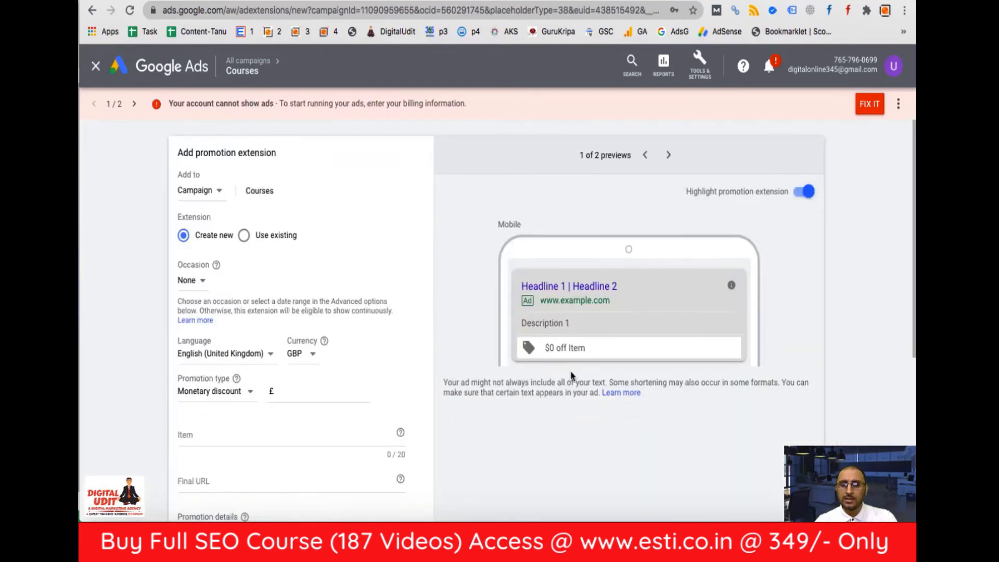
{"action": "left_click", "coordinate": [669, 157]}
{"action": "left_click", "coordinate": [669, 157]}
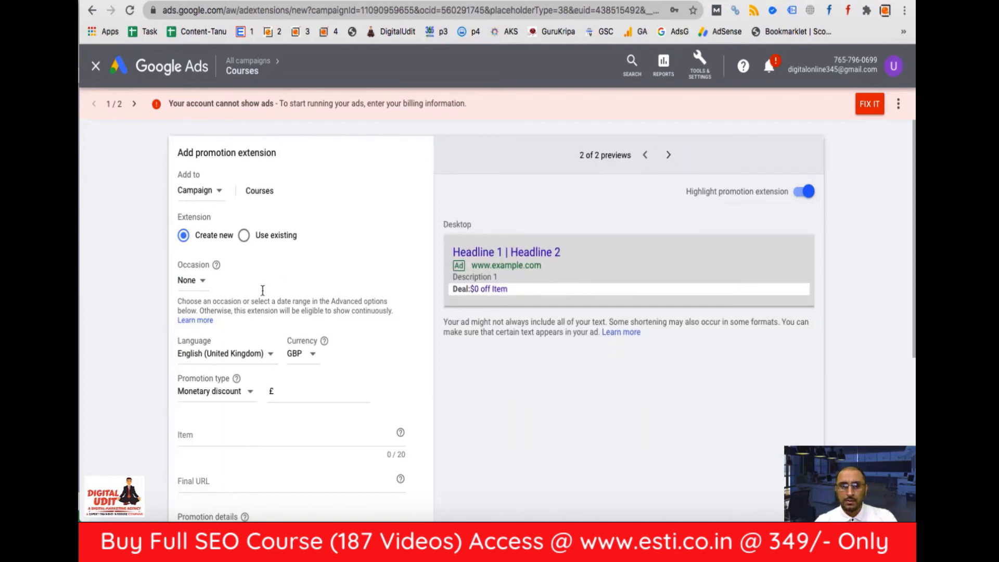
Review the available promotion types without changing the selection, and set the promotion's occasion to Diwali.
{"action": "left_click", "coordinate": [232, 401]}
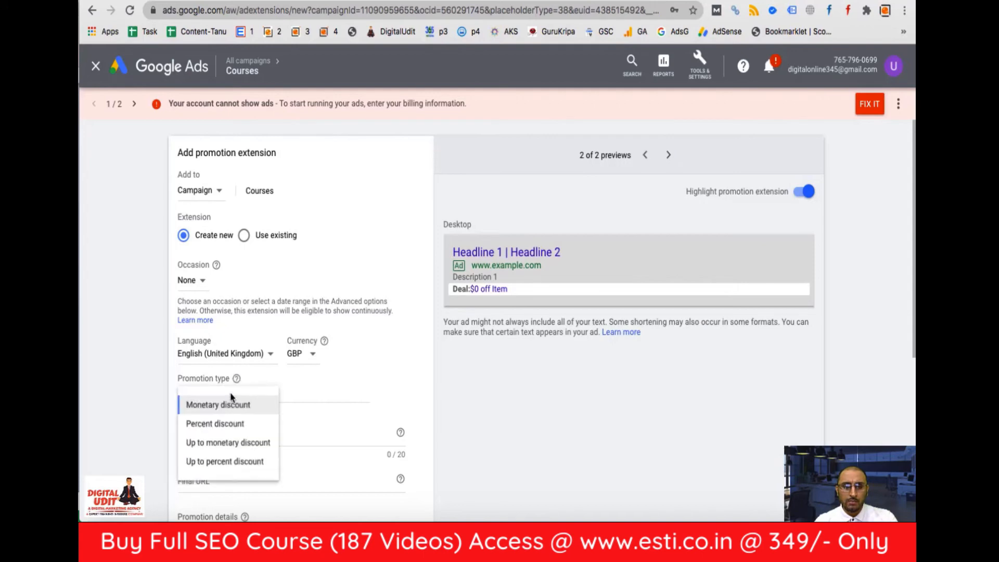
{"action": "left_click", "coordinate": [338, 388]}
{"action": "left_click", "coordinate": [203, 284]}
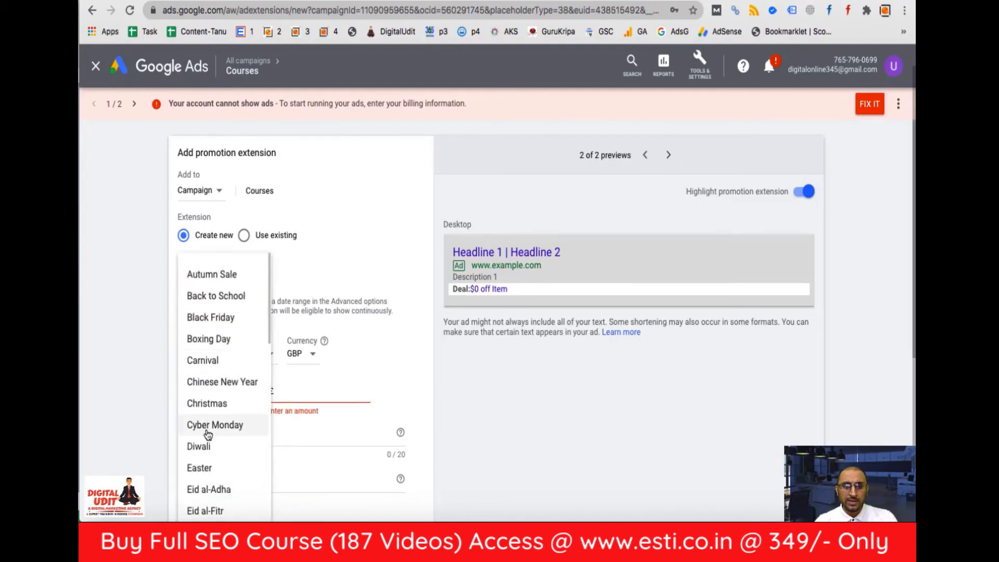
{"action": "left_click", "coordinate": [207, 446]}
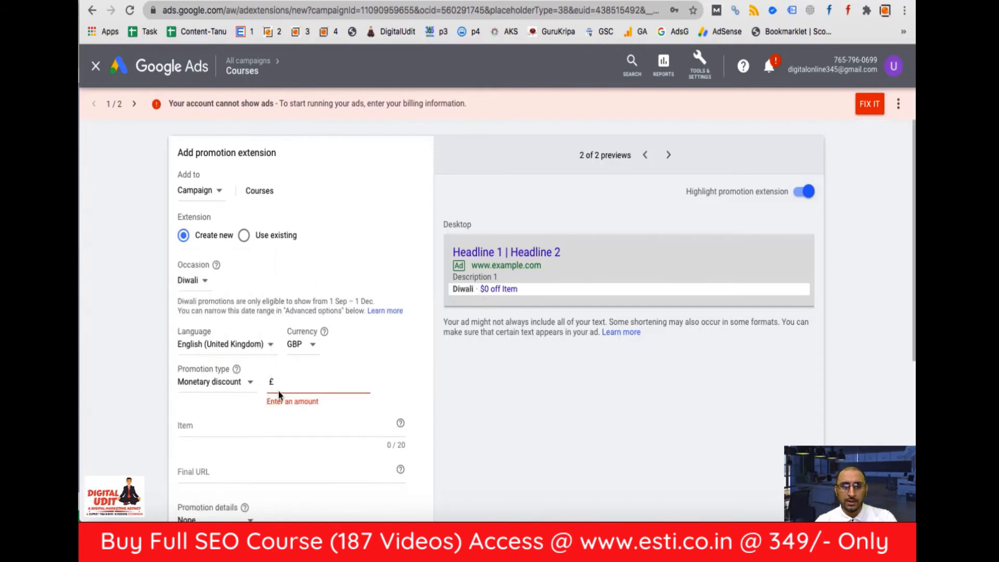
Set the promotion extension's currency to INR.
{"action": "left_click", "coordinate": [313, 347]}
{"action": "scroll", "coordinate": [316, 306], "scroll_direction": "down", "scroll_amount": 4}
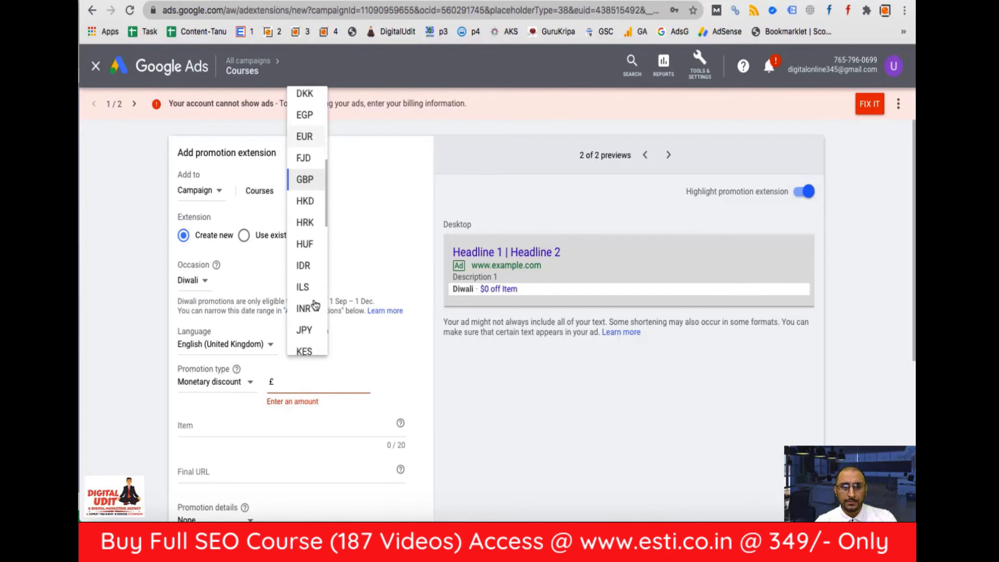
{"action": "scroll", "coordinate": [315, 305], "scroll_direction": "down", "scroll_amount": 1}
{"action": "left_click", "coordinate": [306, 297]}
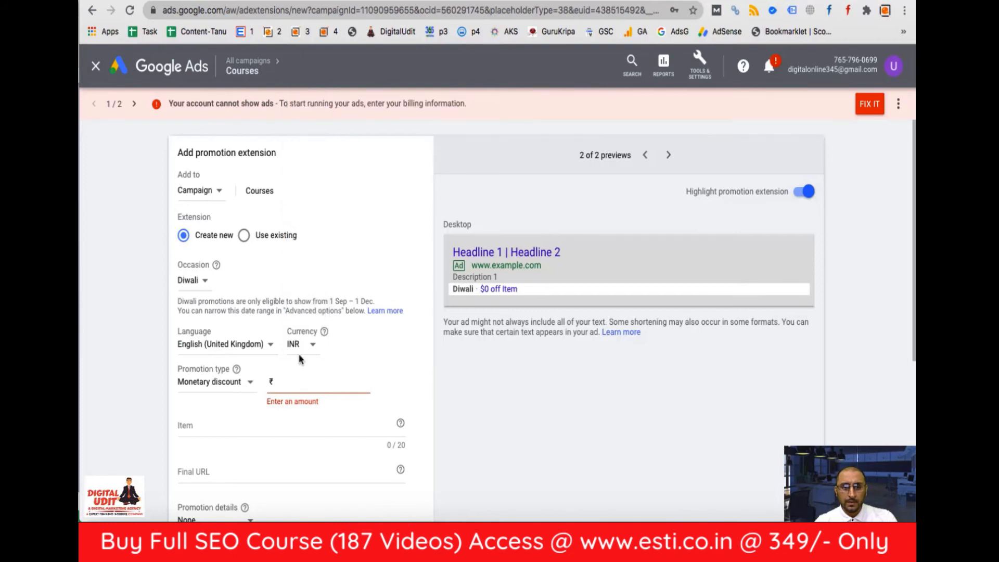
Change the promotion type to Percent discount and set the discount to 20%.
{"action": "scroll", "coordinate": [299, 358], "scroll_direction": "down", "scroll_amount": 1}
{"action": "left_click", "coordinate": [295, 351]}
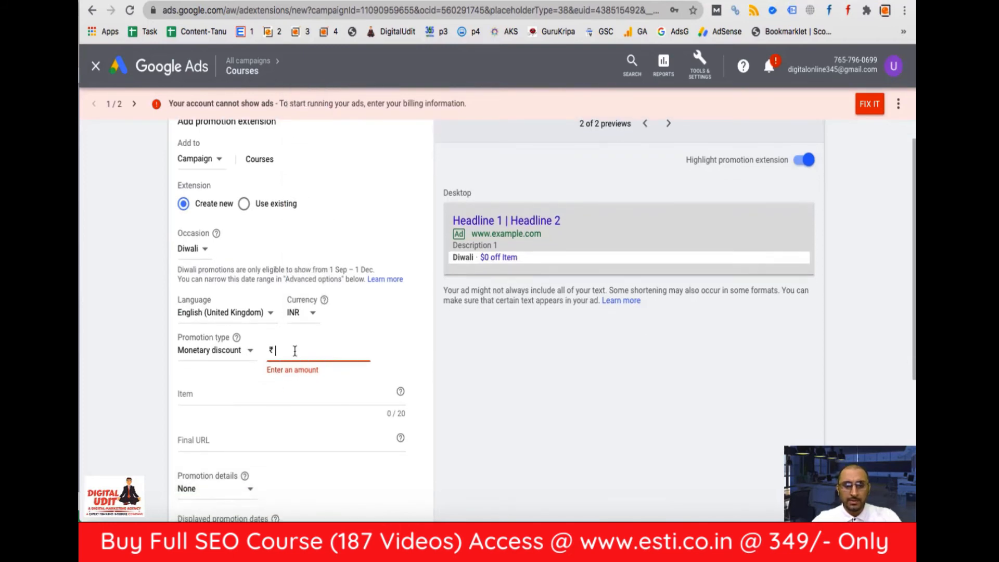
{"action": "left_click", "coordinate": [230, 353]}
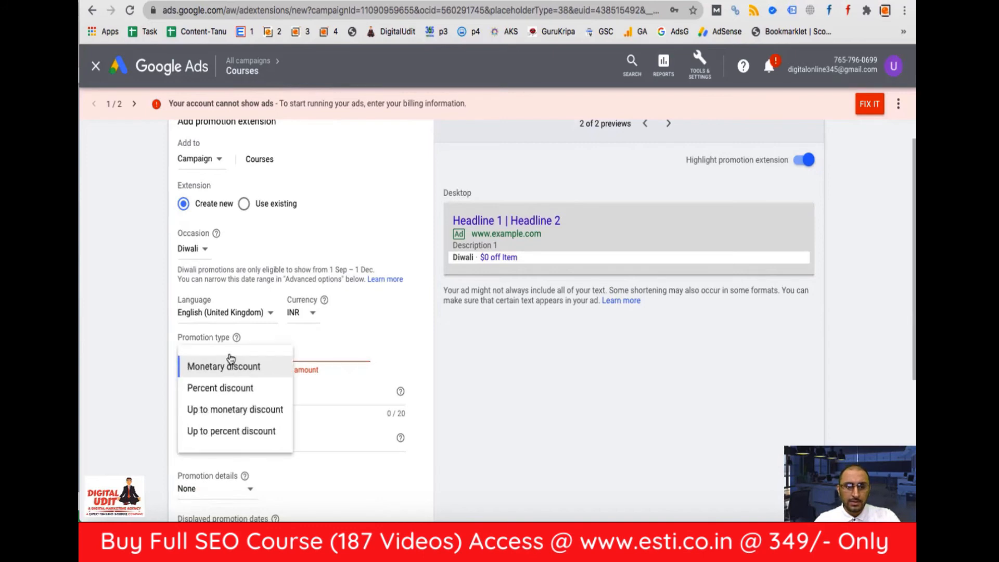
{"action": "left_click", "coordinate": [224, 389]}
{"action": "left_click", "coordinate": [295, 352]}
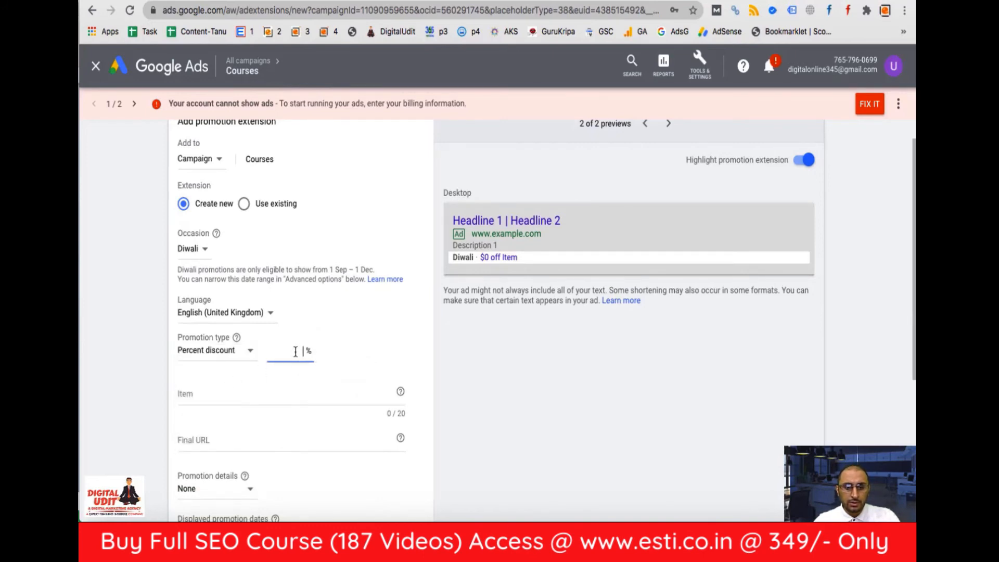
{"action": "type", "text": "20"}
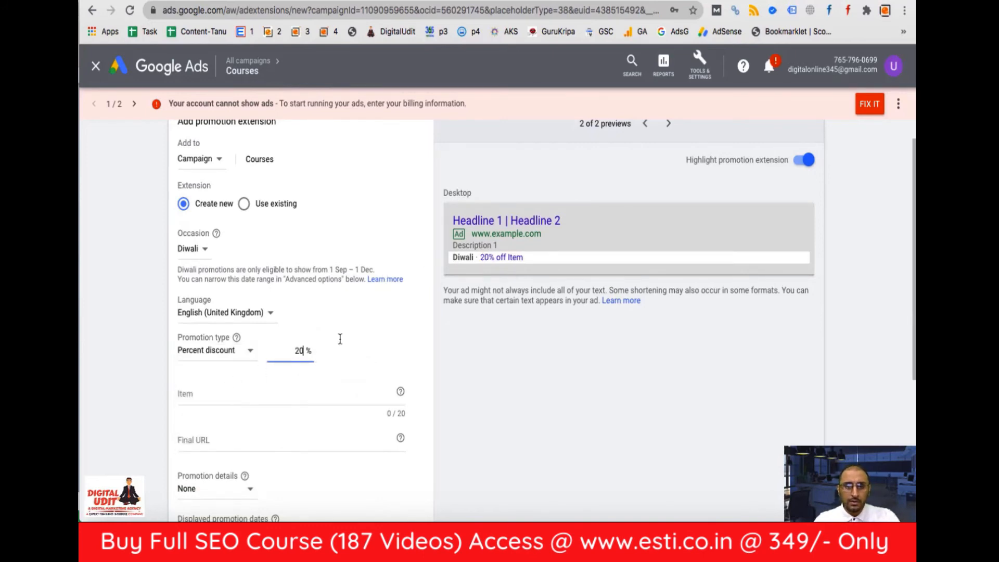
Enter "on Digital Marketing" as the promotion's item, correcting the capitalization of "Marketing".
{"action": "left_click", "coordinate": [205, 396]}
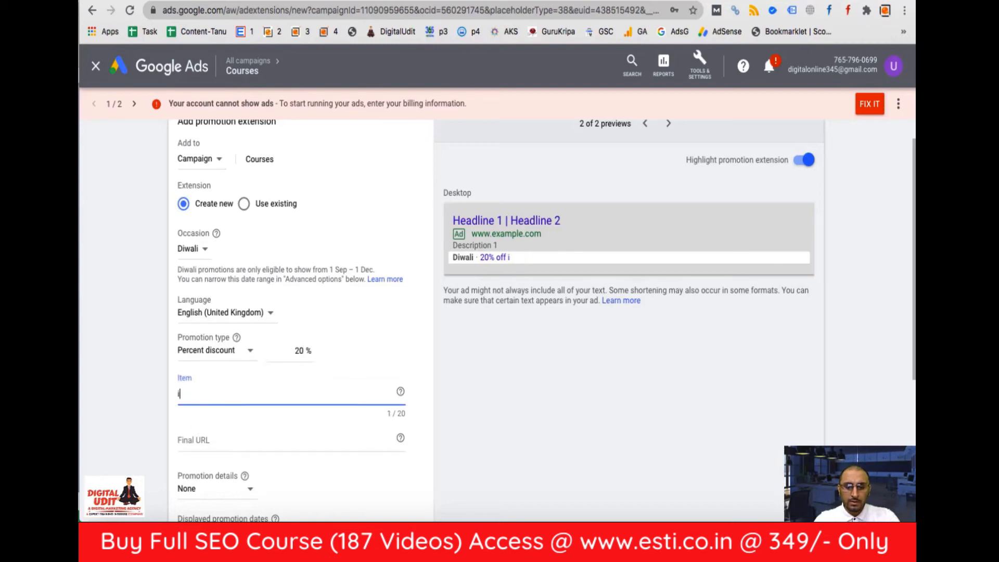
{"action": "type", "text": "on Digit"}
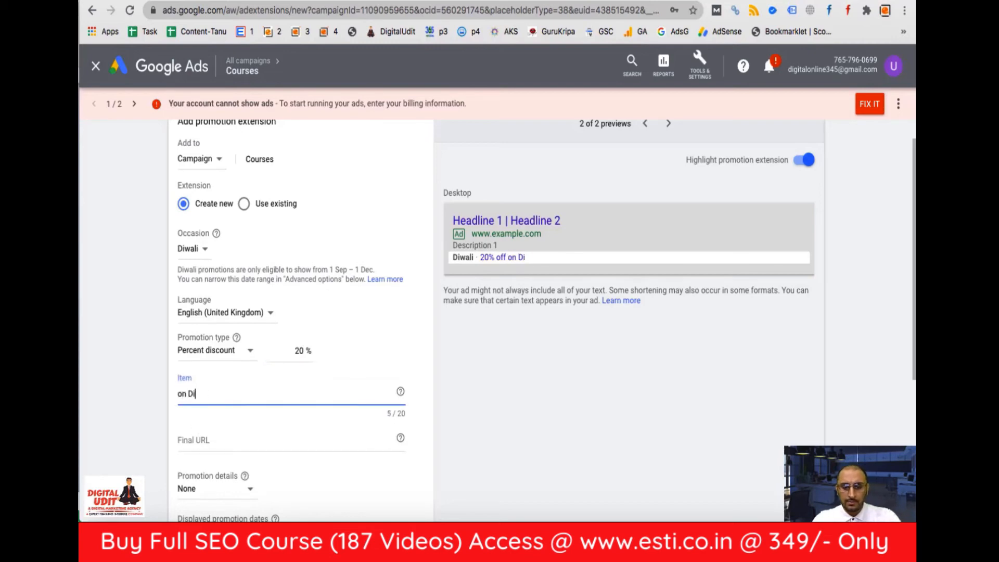
{"action": "type", "text": "al MAr"}
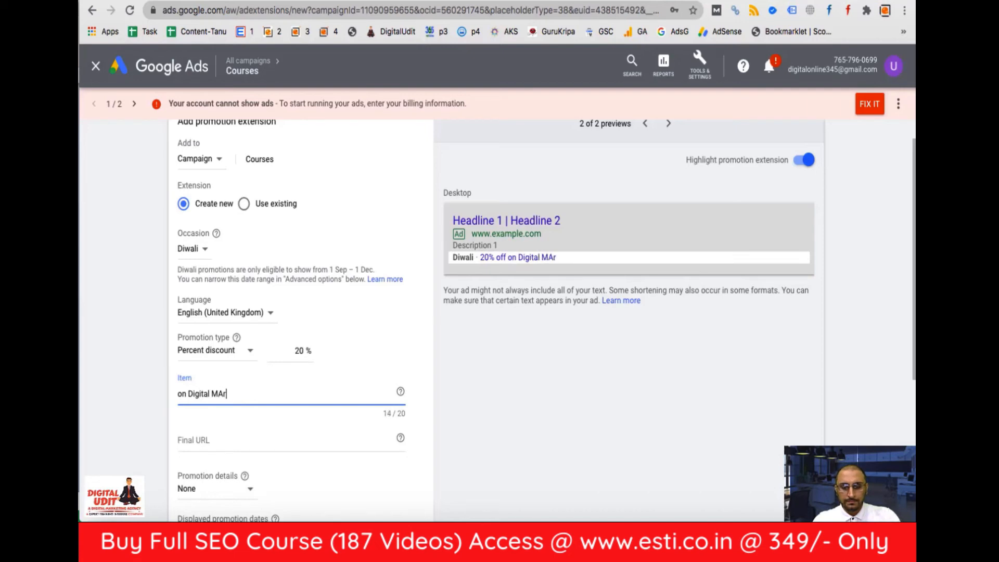
{"action": "type", "text": "keting"}
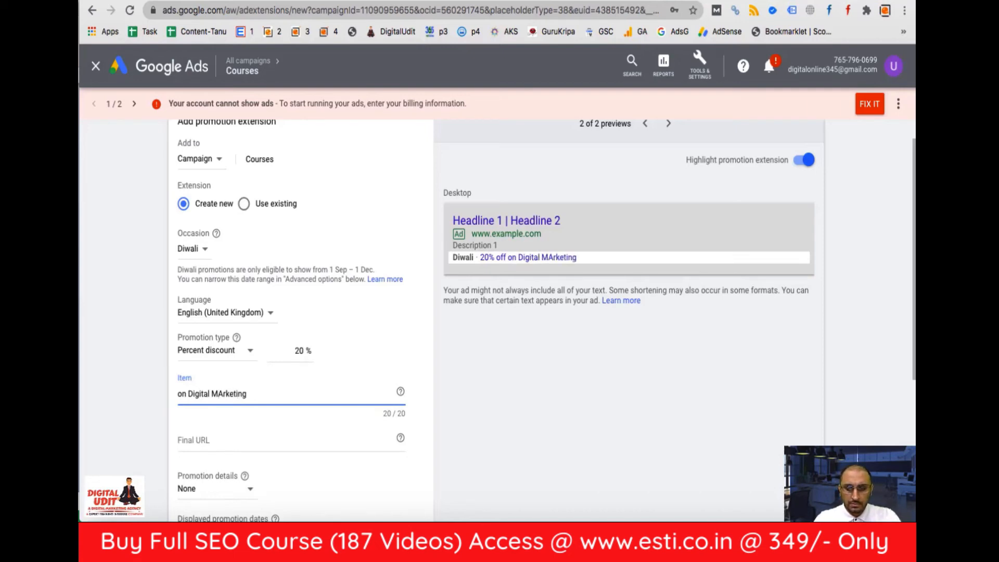
{"action": "key", "text": "BackSpace"}
{"action": "type", "text": "a"}
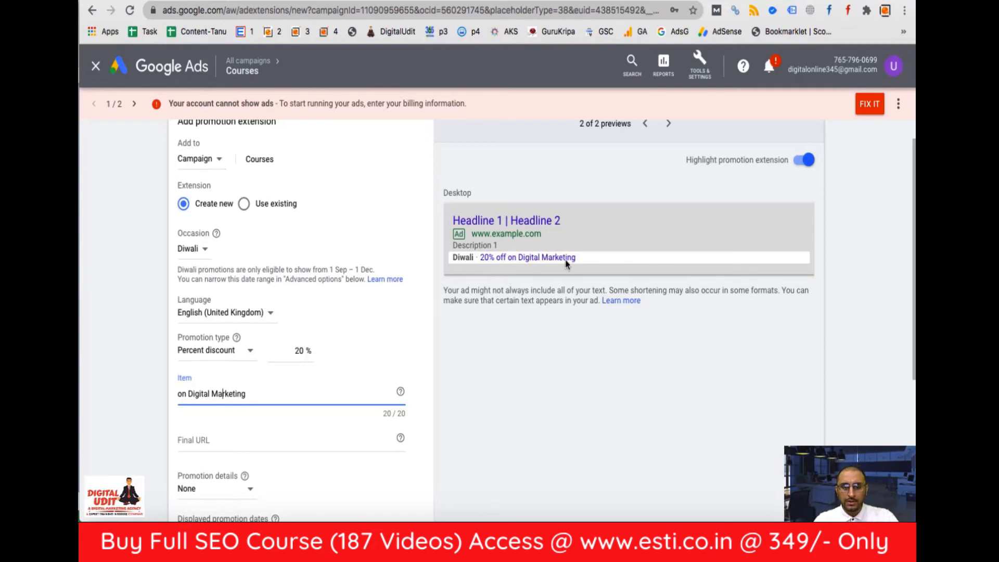
Set the promotion details to Promo code and enter the code DIWALI2020.
{"action": "scroll", "coordinate": [255, 334], "scroll_direction": "down", "scroll_amount": 3}
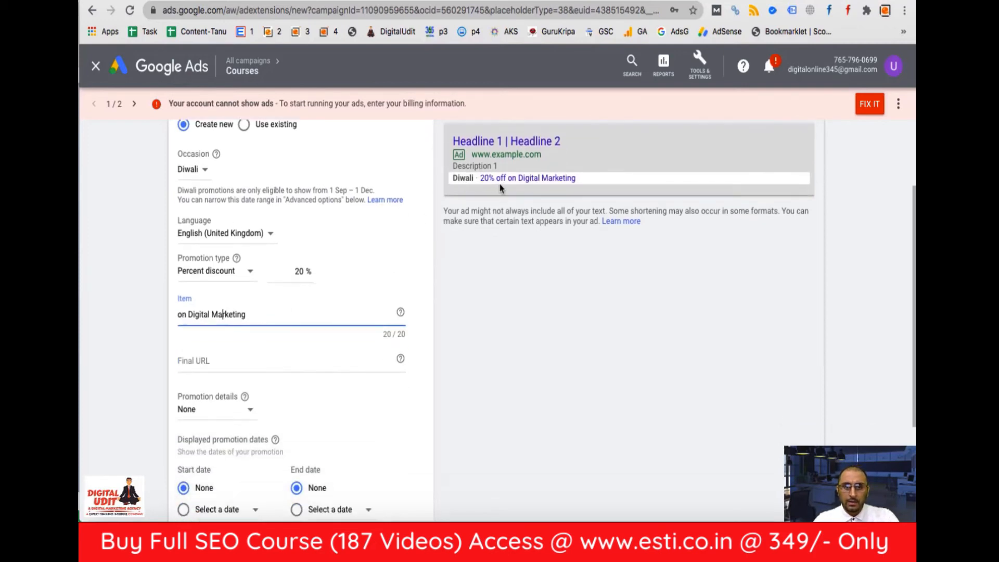
{"action": "left_click", "coordinate": [248, 412]}
{"action": "left_click", "coordinate": [217, 467]}
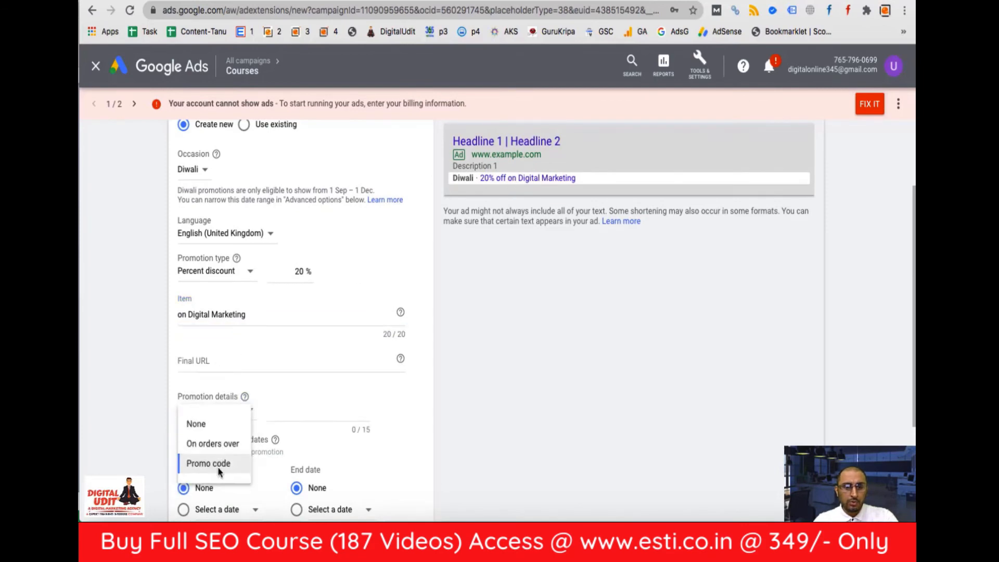
{"action": "left_click", "coordinate": [288, 411]}
{"action": "type", "text": "D"}
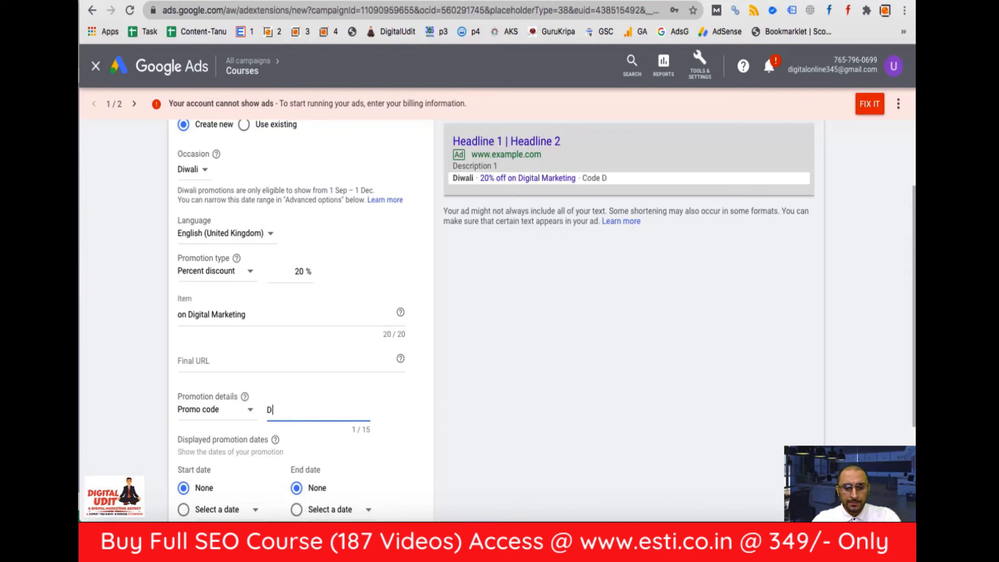
{"action": "type", "text": "IWALI20"}
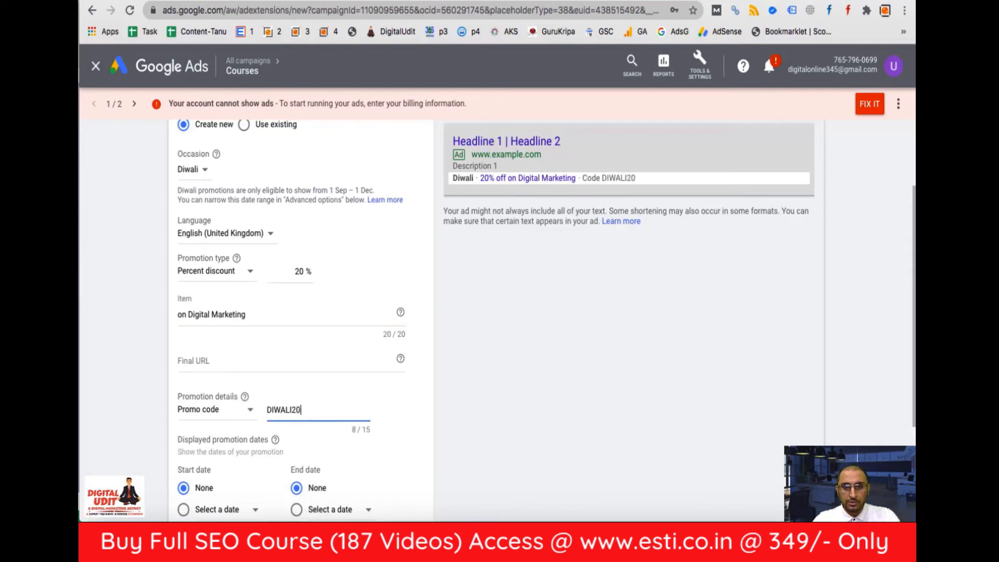
{"action": "type", "text": "20"}
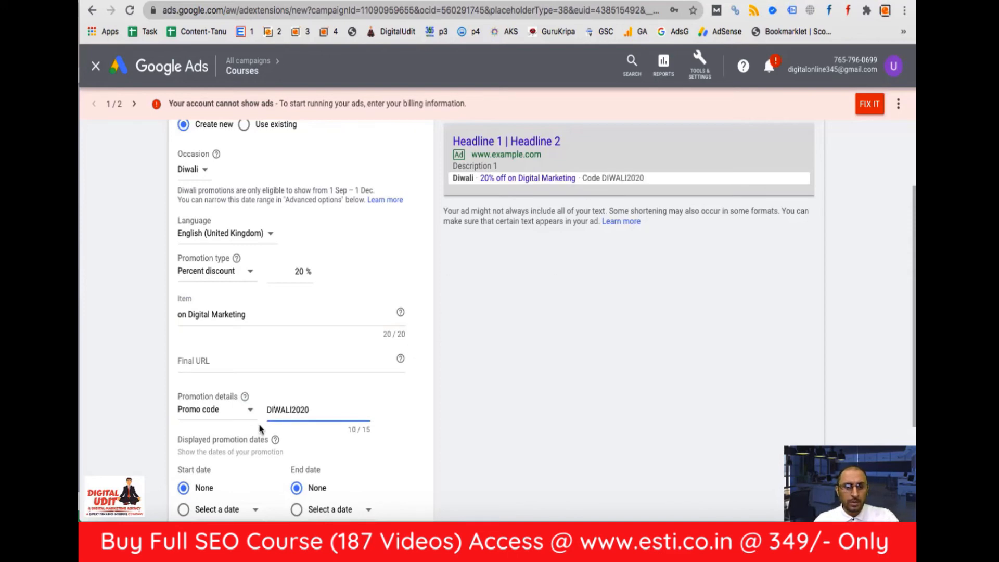
Look over the completed promotion extension form and discard the extension without saving it.
{"action": "scroll", "coordinate": [274, 443], "scroll_direction": "down", "scroll_amount": 3}
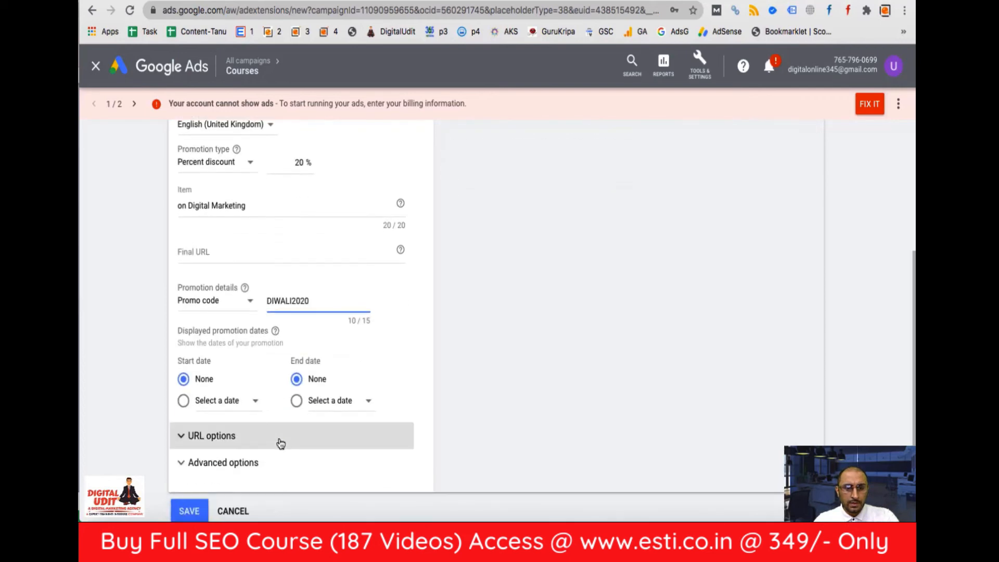
{"action": "scroll", "coordinate": [327, 364], "scroll_direction": "up", "scroll_amount": 5}
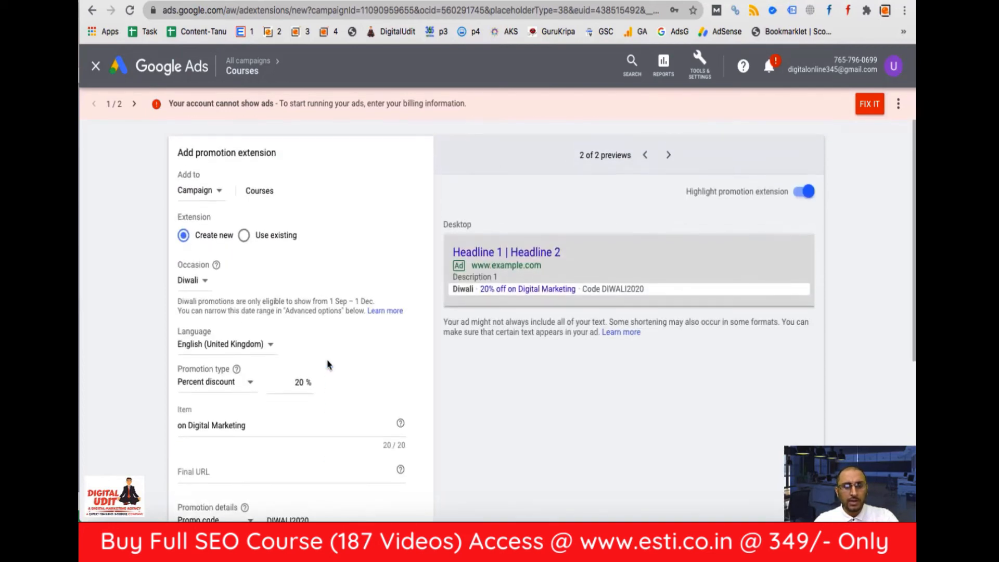
{"action": "scroll", "coordinate": [328, 364], "scroll_direction": "down", "scroll_amount": 6}
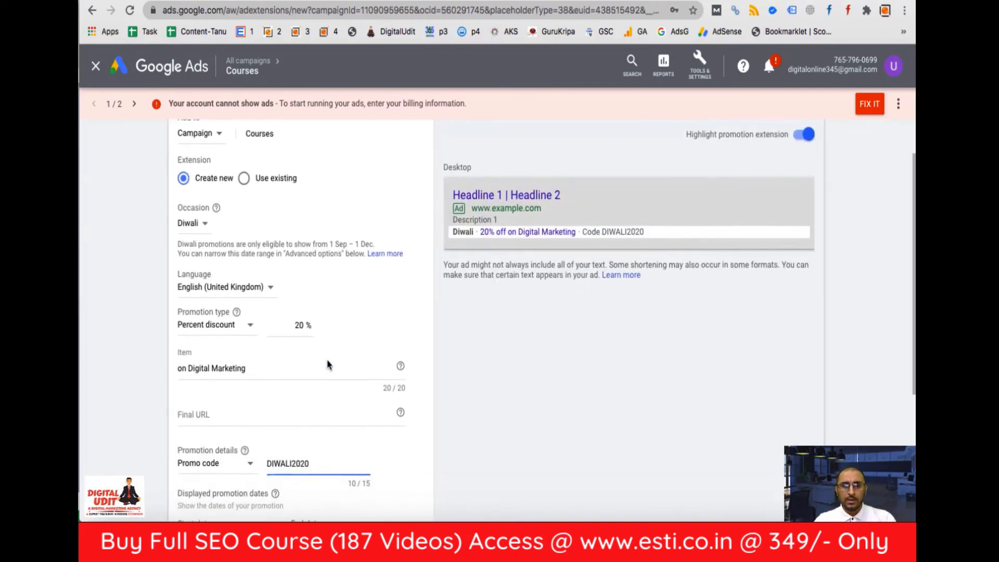
{"action": "left_click", "coordinate": [236, 463]}
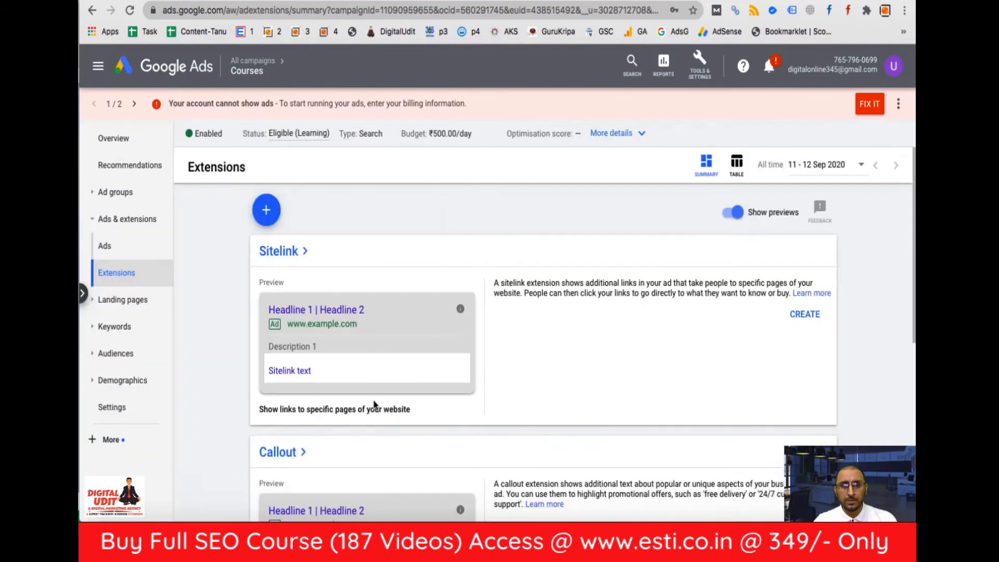
Review the extension types that can be added to the Courses campaign without choosing one.
{"action": "scroll", "coordinate": [373, 405], "scroll_direction": "down", "scroll_amount": 5}
{"action": "scroll", "coordinate": [373, 406], "scroll_direction": "up", "scroll_amount": 4}
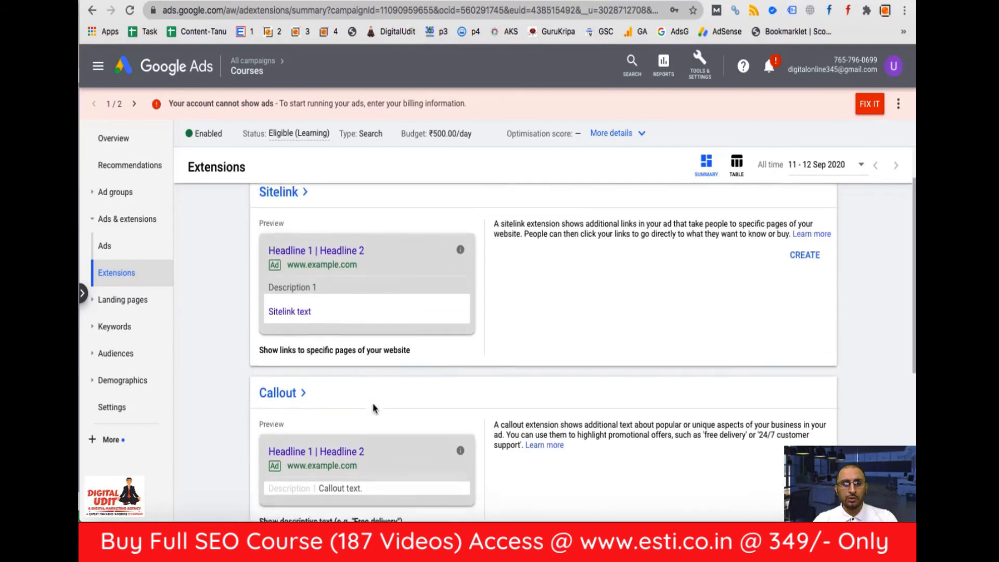
{"action": "scroll", "coordinate": [263, 230], "scroll_direction": "up", "scroll_amount": 1}
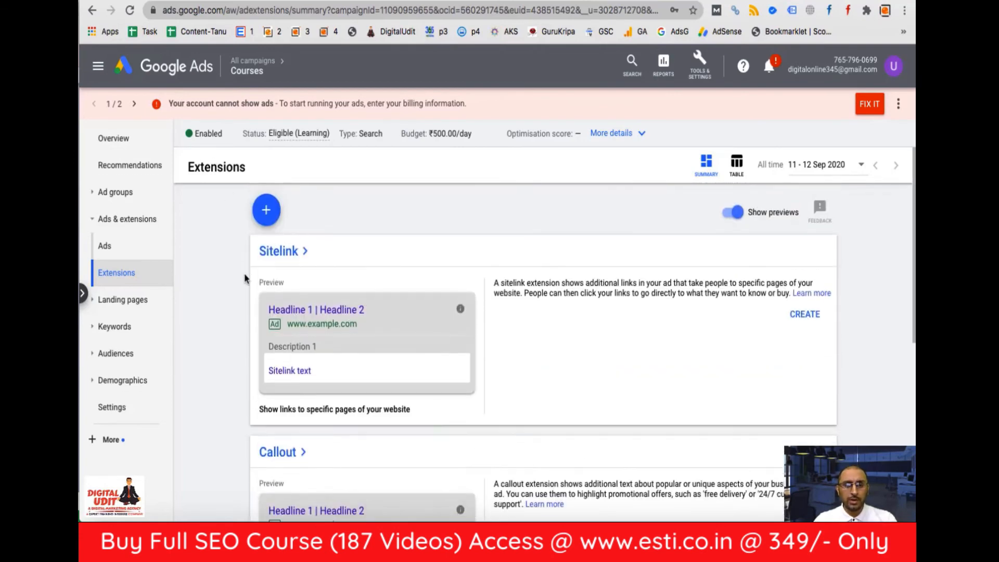
{"action": "left_click", "coordinate": [271, 215]}
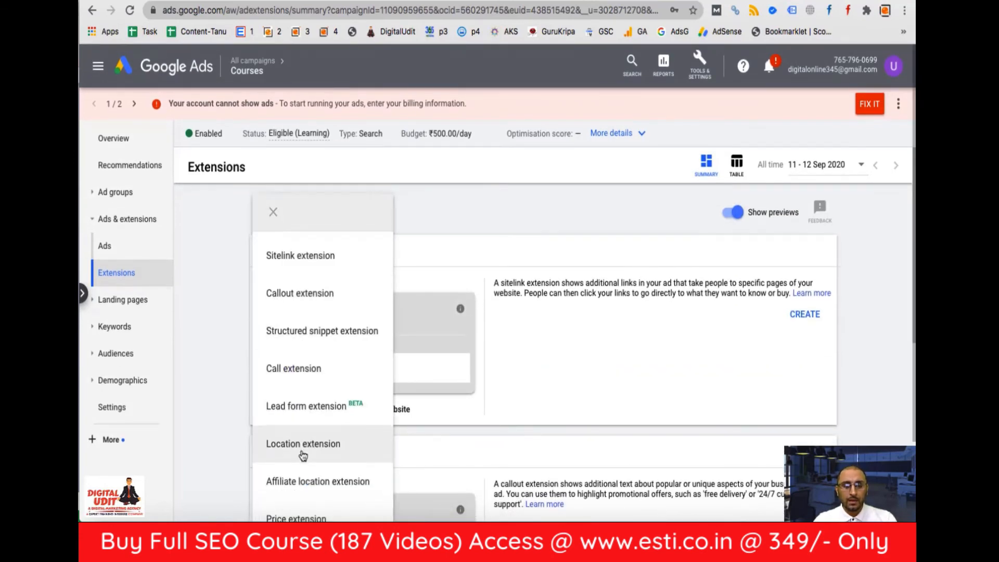
{"action": "scroll", "coordinate": [271, 453], "scroll_direction": "down", "scroll_amount": 3}
{"action": "scroll", "coordinate": [263, 471], "scroll_direction": "down", "scroll_amount": 1}
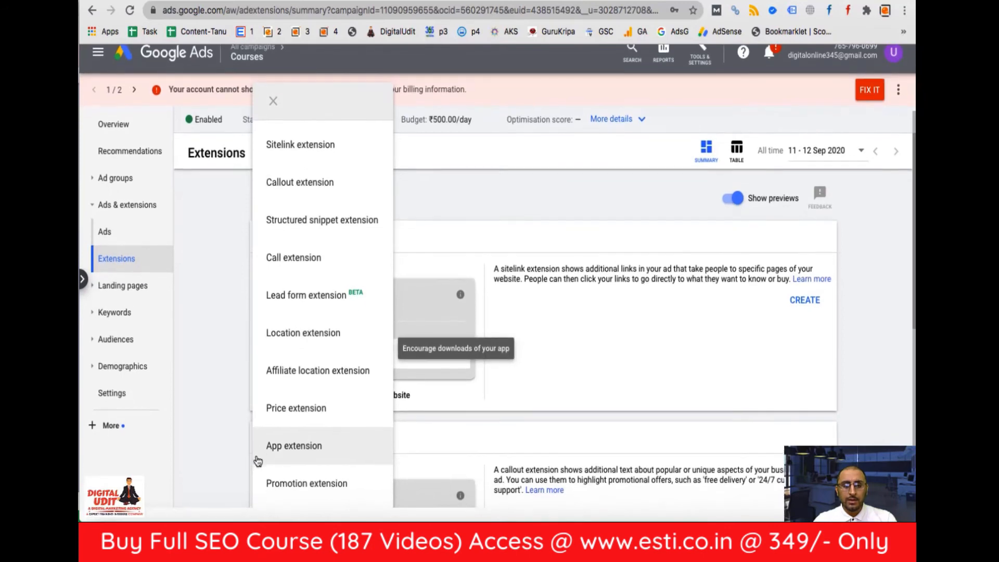
{"action": "scroll", "coordinate": [257, 461], "scroll_direction": "up", "scroll_amount": 1}
{"action": "left_click", "coordinate": [217, 465]}
View the campaign's automated extensions report and return to the extensions summary.
{"action": "scroll", "coordinate": [217, 465], "scroll_direction": "down", "scroll_amount": 2}
{"action": "scroll", "coordinate": [216, 465], "scroll_direction": "down", "scroll_amount": 5}
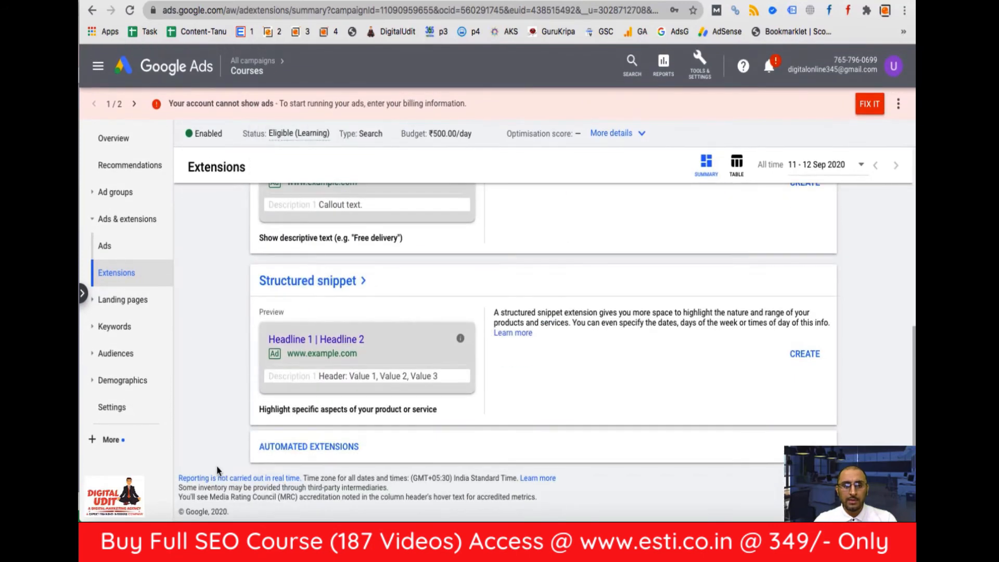
{"action": "left_click", "coordinate": [314, 451]}
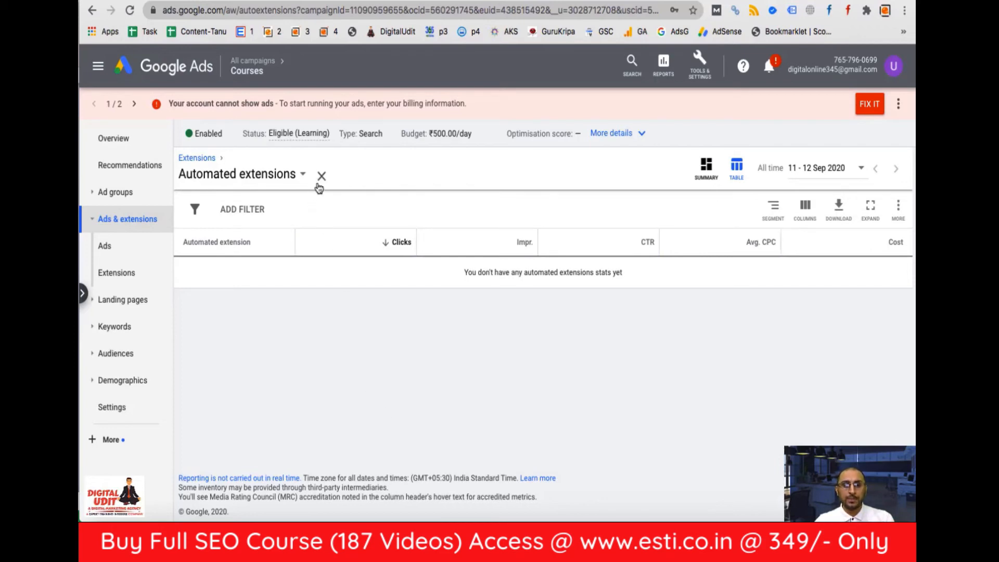
{"action": "left_click", "coordinate": [321, 177]}
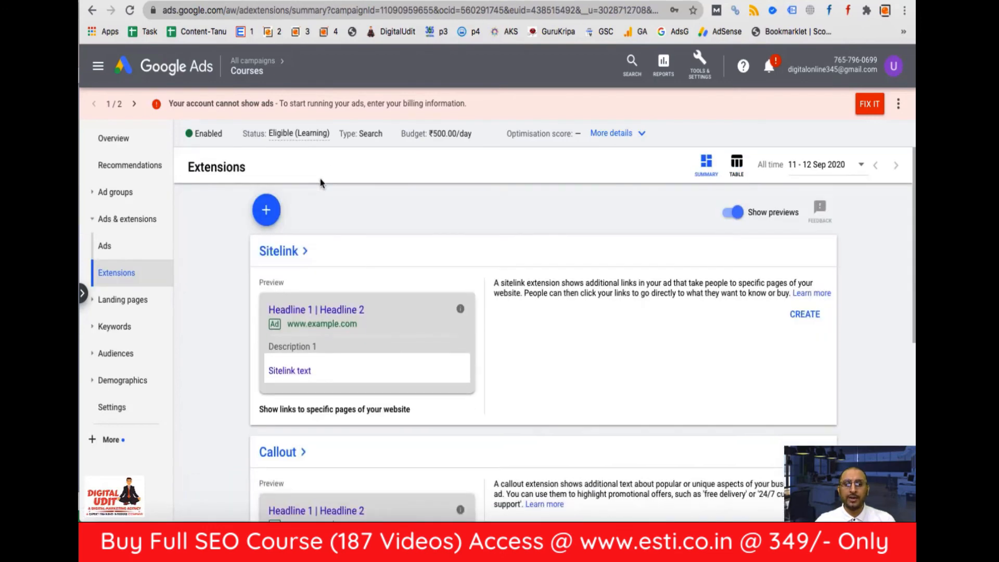
Start a new lead form extension, accepting its Terms of Service, and set its call-to-action to Sign up.
{"action": "left_click", "coordinate": [269, 214]}
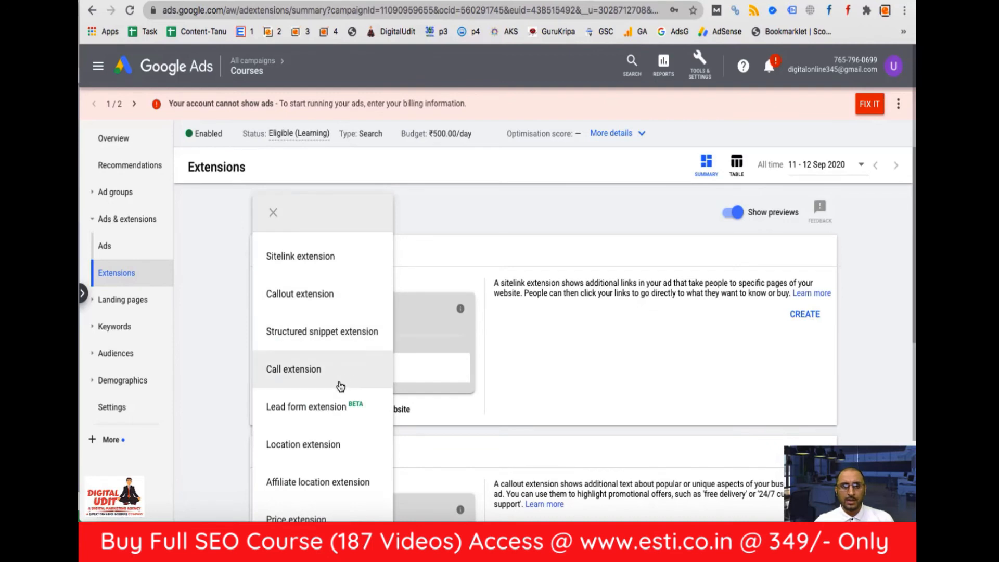
{"action": "left_click", "coordinate": [342, 412]}
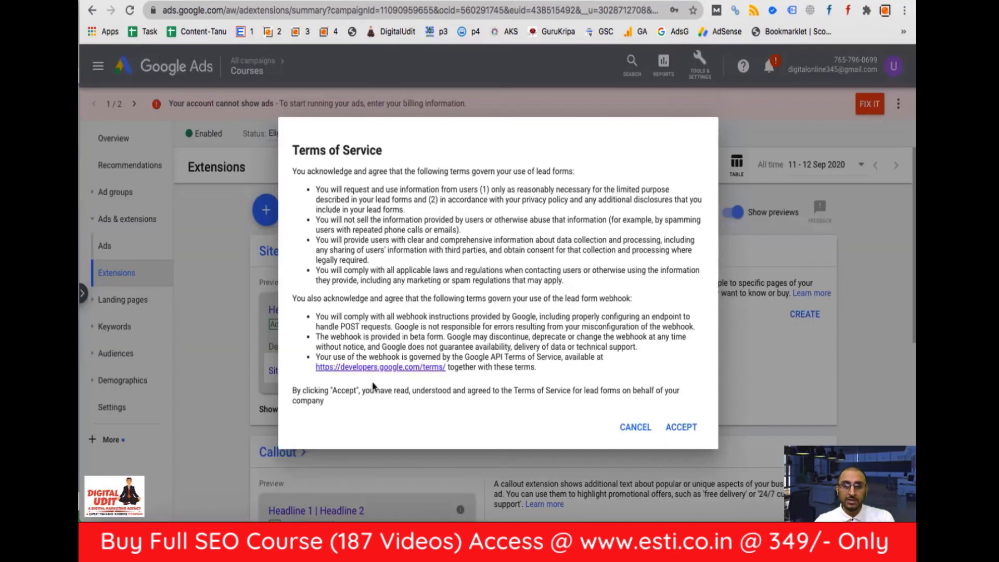
{"action": "left_click", "coordinate": [681, 427]}
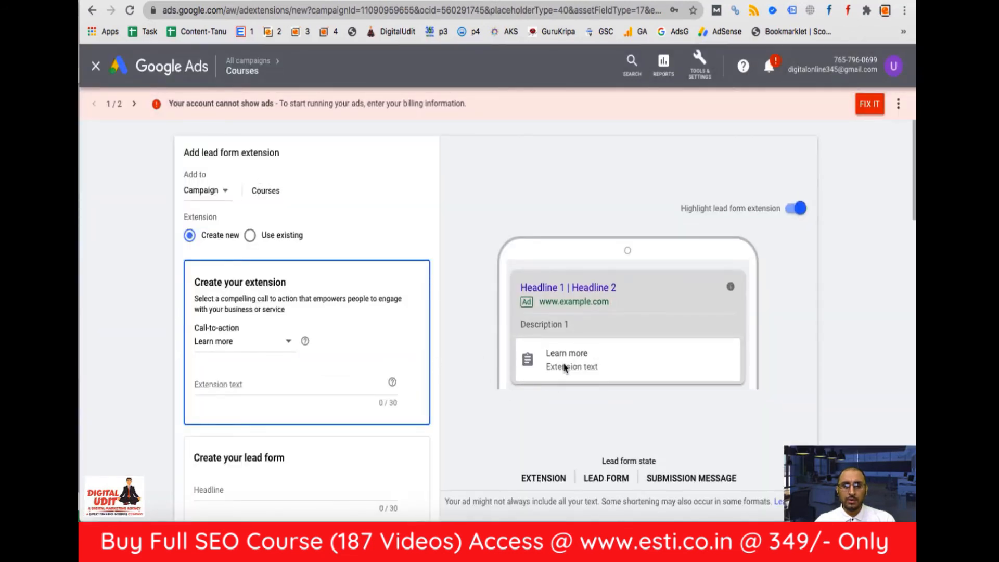
{"action": "left_click", "coordinate": [226, 341]}
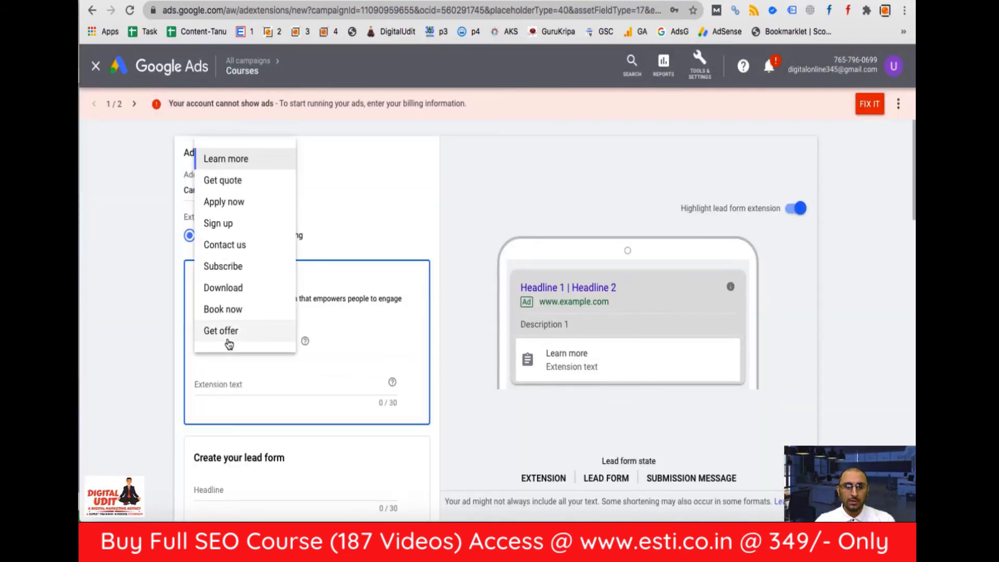
{"action": "left_click", "coordinate": [232, 225]}
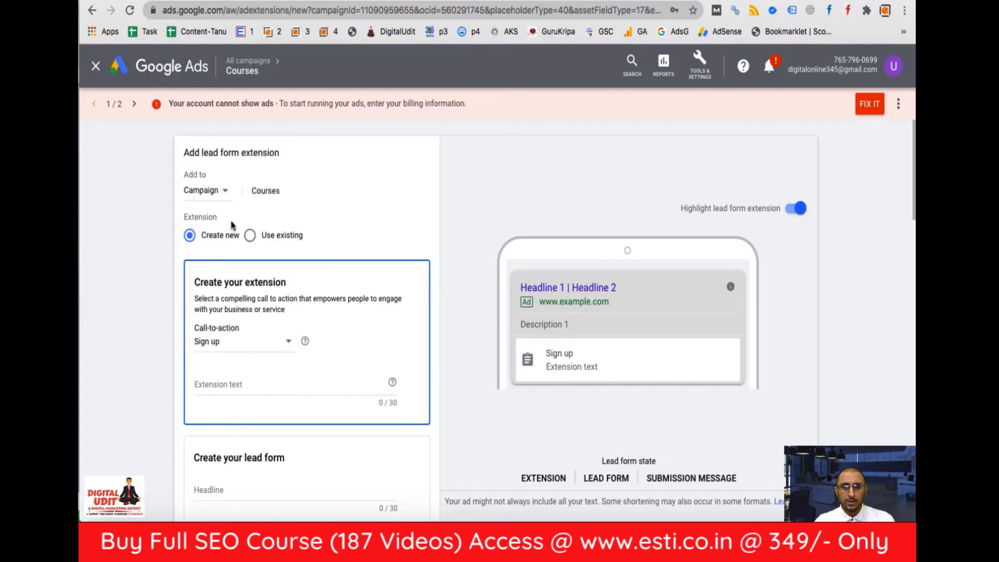
Enter "For Advance Digital Marketing" as the lead form extension's text.
{"action": "left_click", "coordinate": [293, 386]}
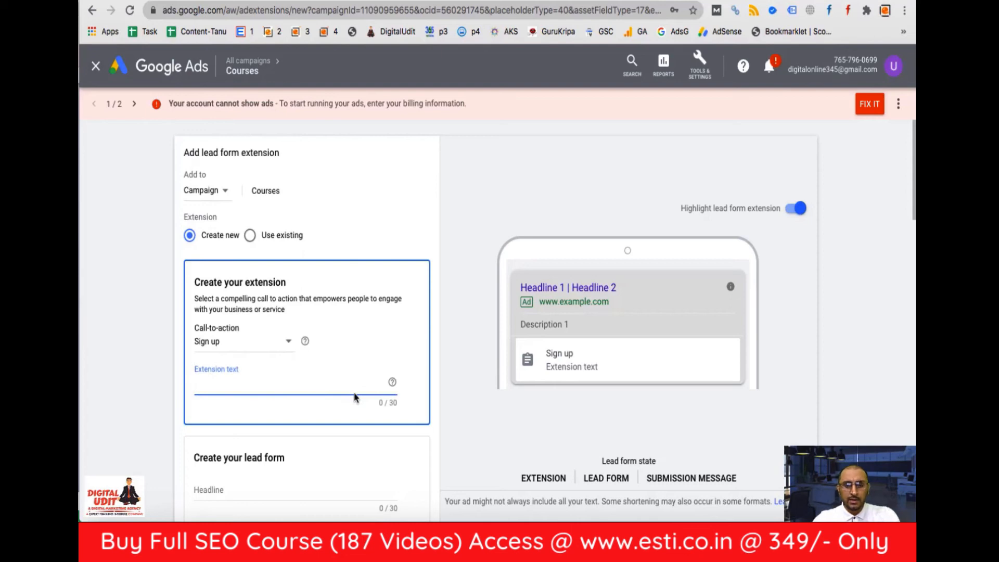
{"action": "type", "text": "For Ad"}
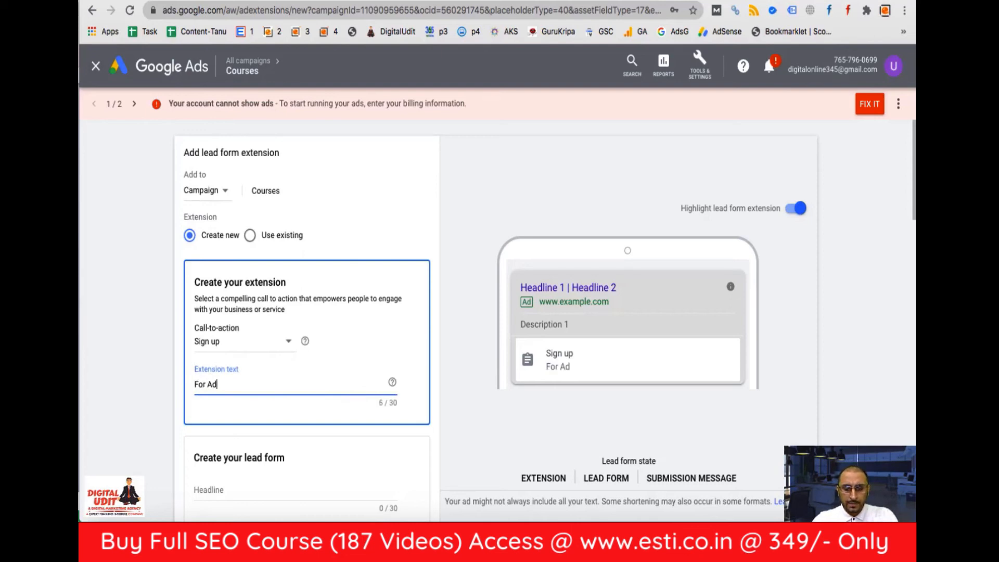
{"action": "type", "text": "vance Digit"}
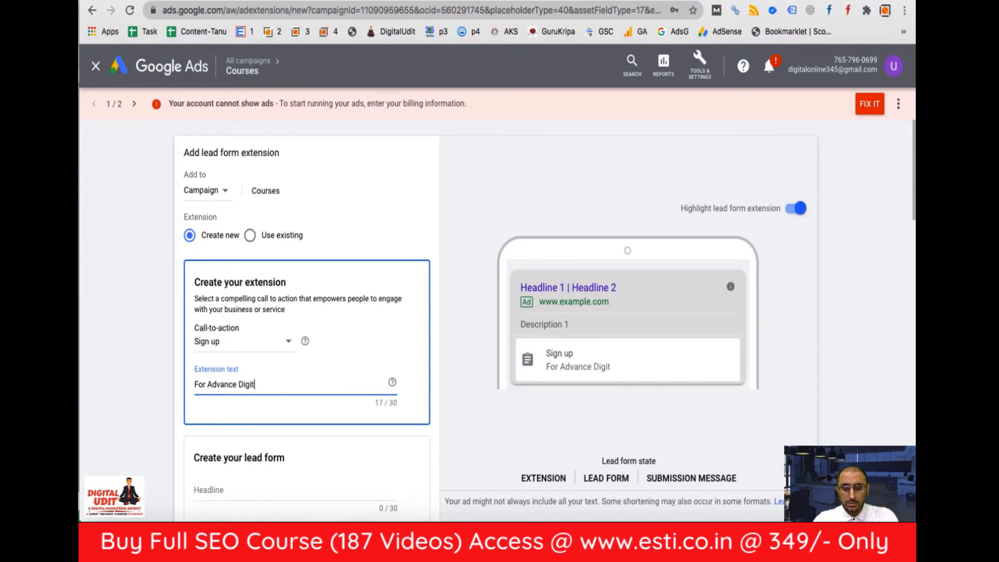
{"action": "type", "text": "al Market"}
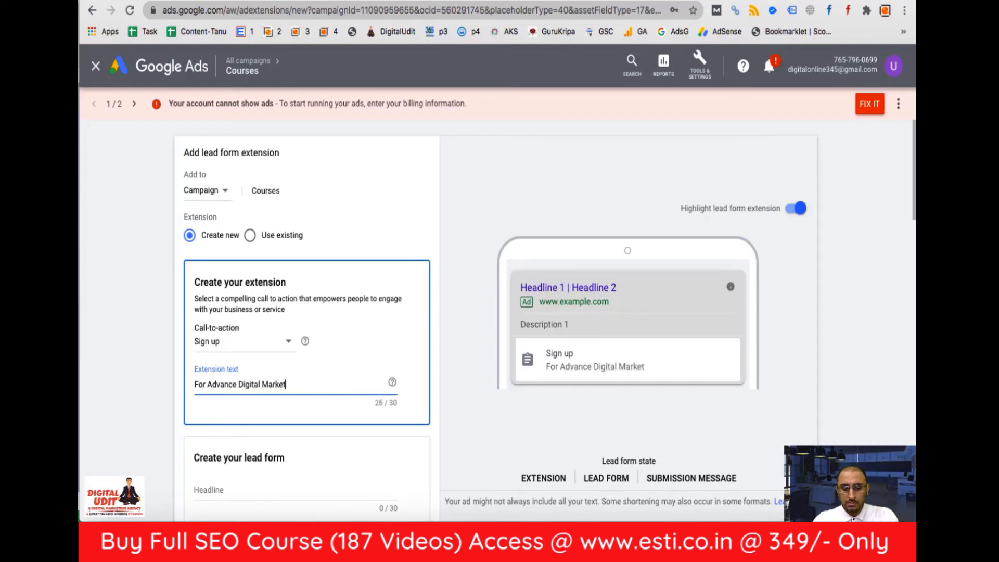
{"action": "type", "text": "ing Pr"}
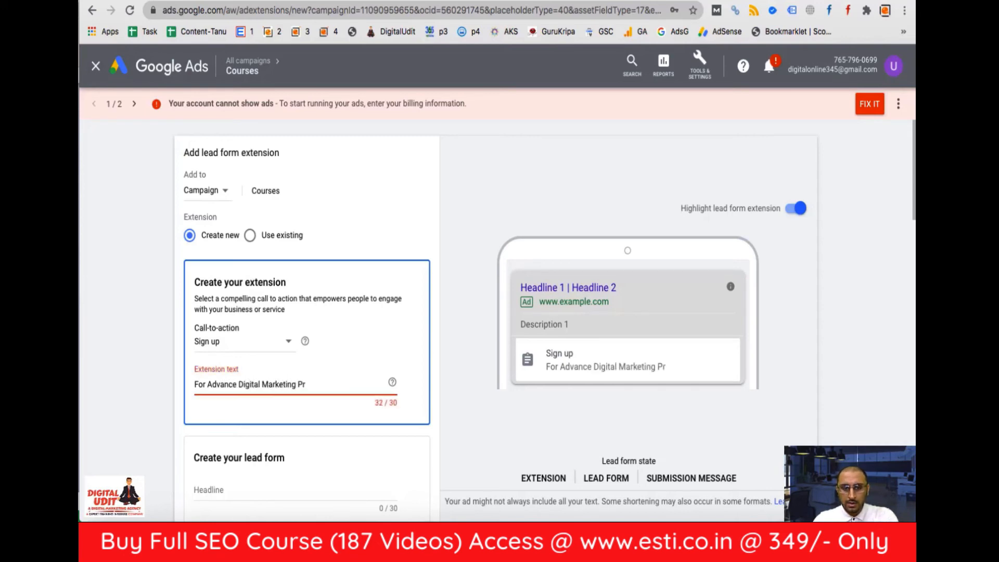
{"action": "key", "text": "BackSpace"}
{"action": "key", "text": "BackSpace"}
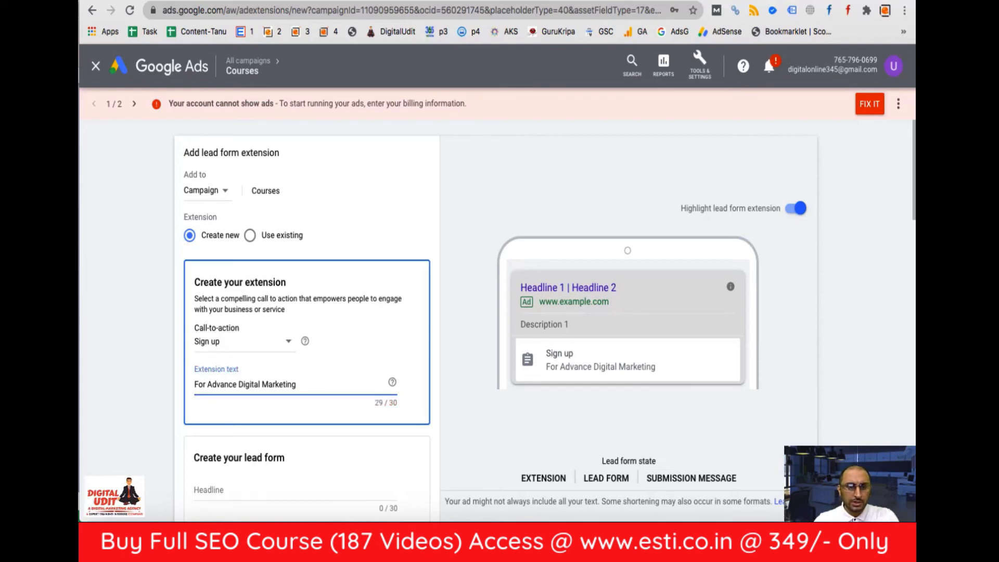
Set the lead form's headline to "Request A Free Demo Class" and check it in the form preview.
{"action": "scroll", "coordinate": [280, 330], "scroll_direction": "down", "scroll_amount": 3}
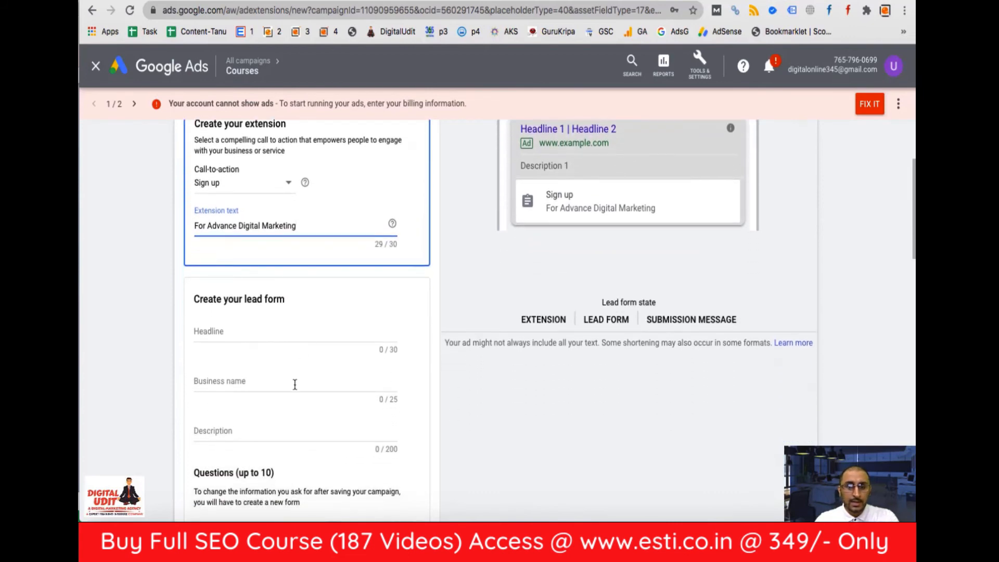
{"action": "left_click", "coordinate": [268, 331]}
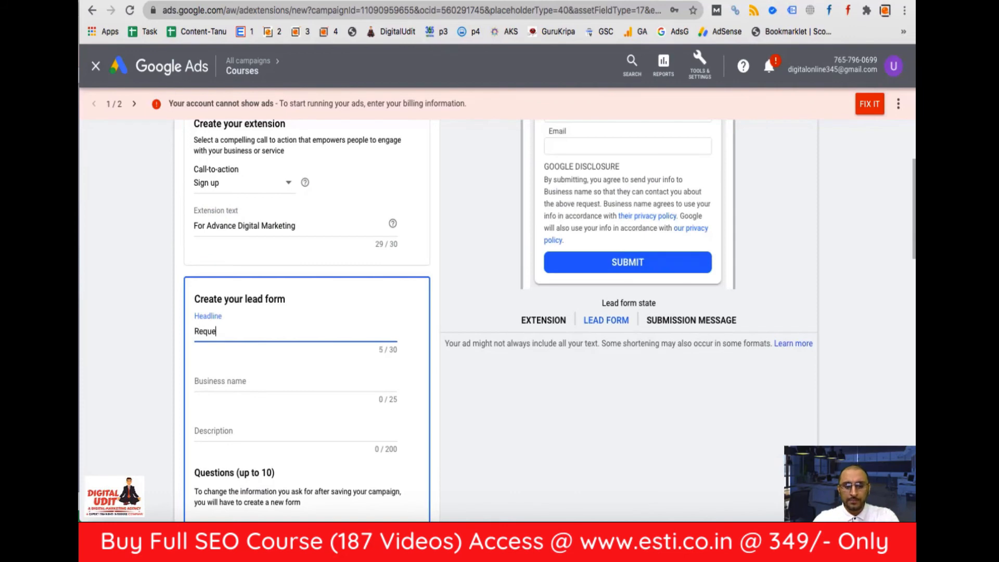
{"action": "type", "text": "Request A Free Demo"}
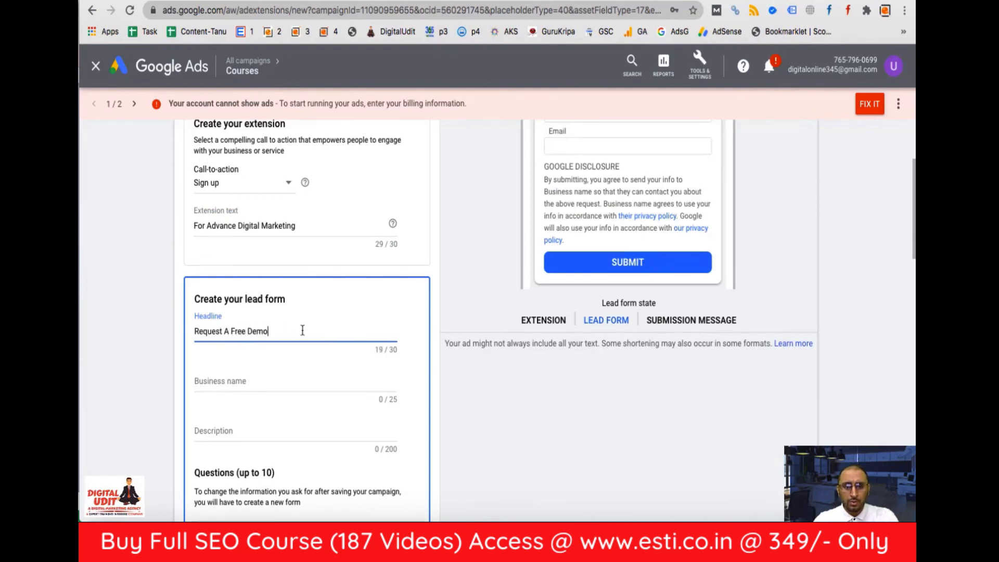
{"action": "type", "text": " Class"}
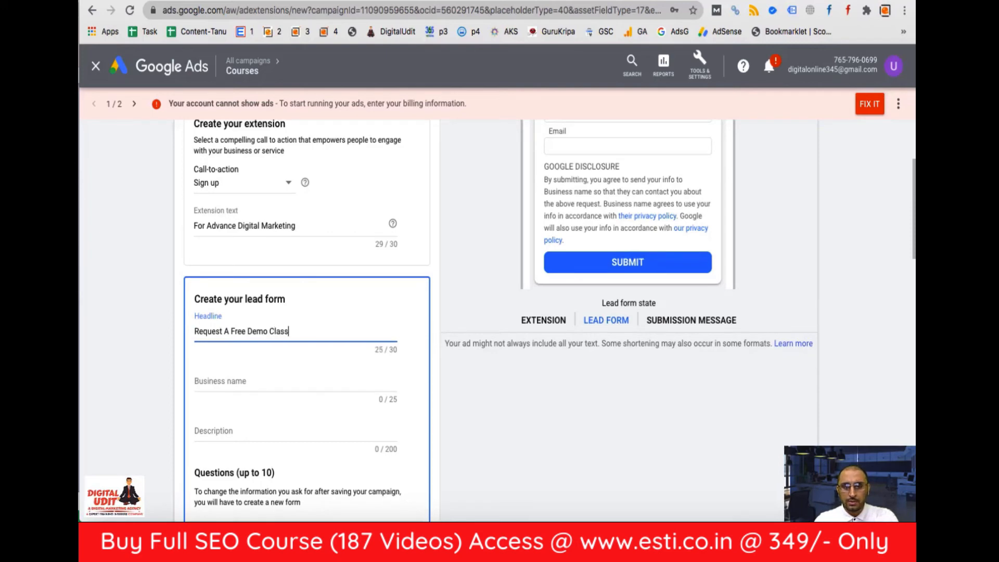
{"action": "scroll", "coordinate": [562, 310], "scroll_direction": "up", "scroll_amount": 3}
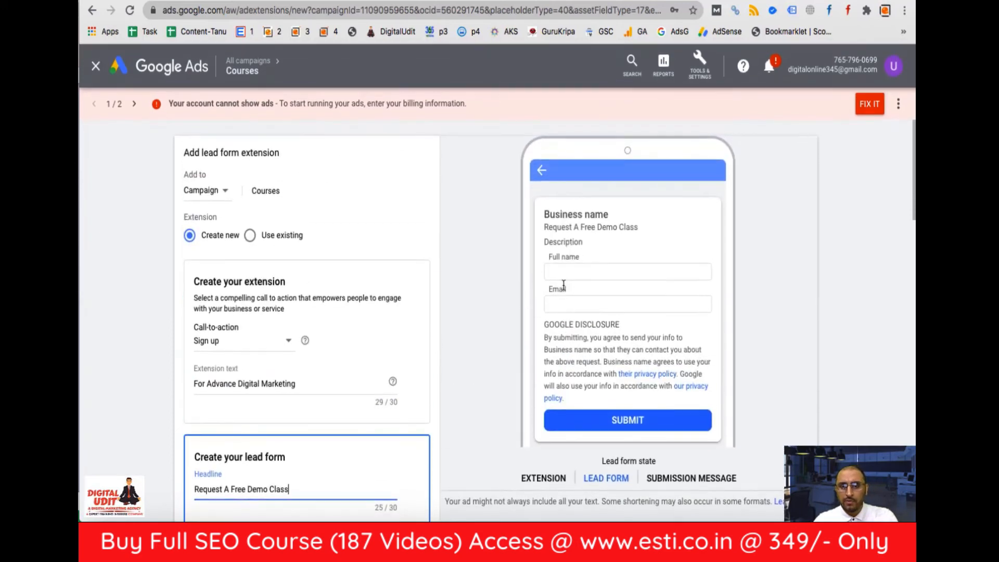
{"action": "scroll", "coordinate": [308, 385], "scroll_direction": "down", "scroll_amount": 1}
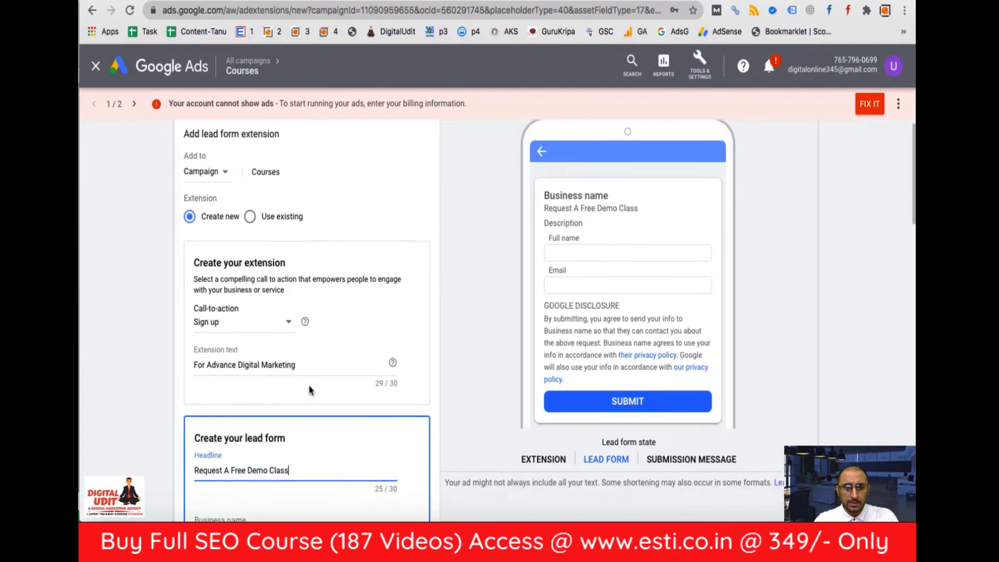
{"action": "scroll", "coordinate": [308, 385], "scroll_direction": "up", "scroll_amount": 1}
Set the lead form's business name to "Expert Training Institute" and check it in the form preview.
{"action": "scroll", "coordinate": [293, 370], "scroll_direction": "down", "scroll_amount": 5}
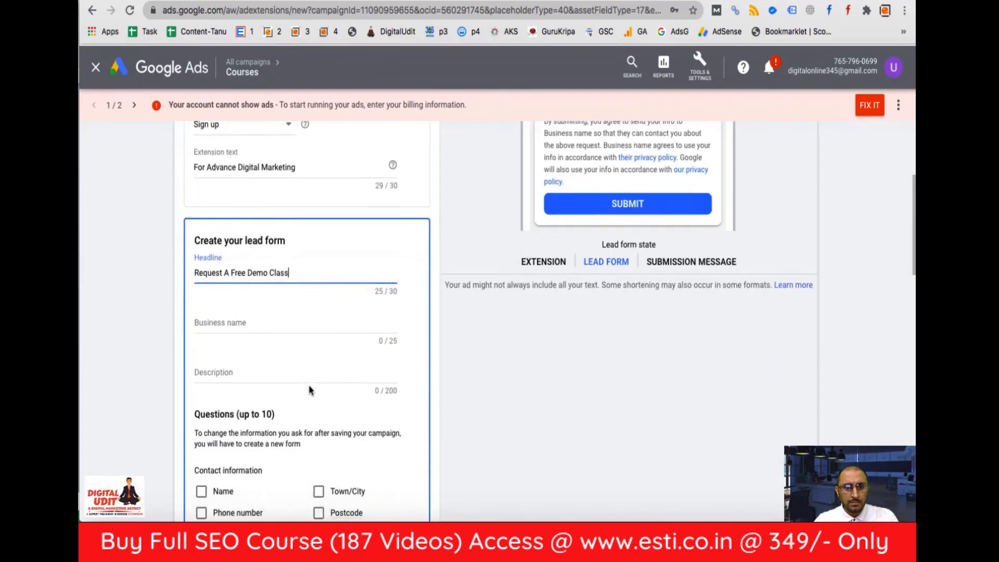
{"action": "left_click", "coordinate": [254, 307]}
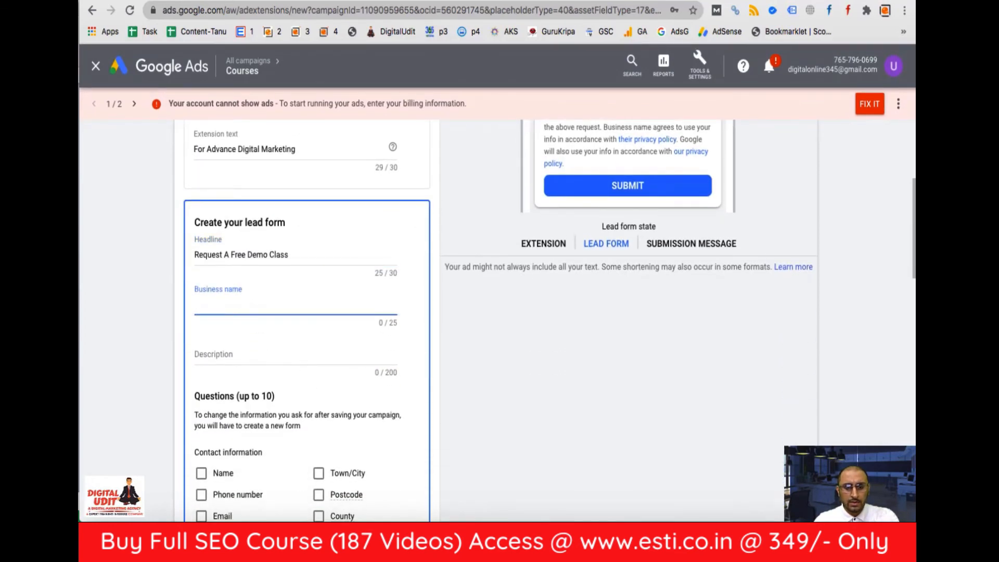
{"action": "type", "text": "Expert "}
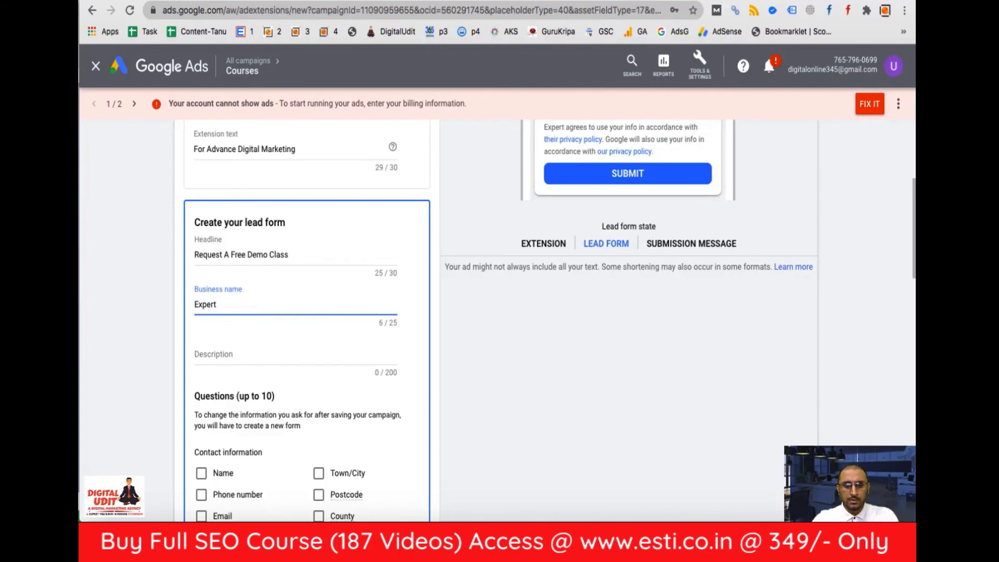
{"action": "type", "text": "Training "}
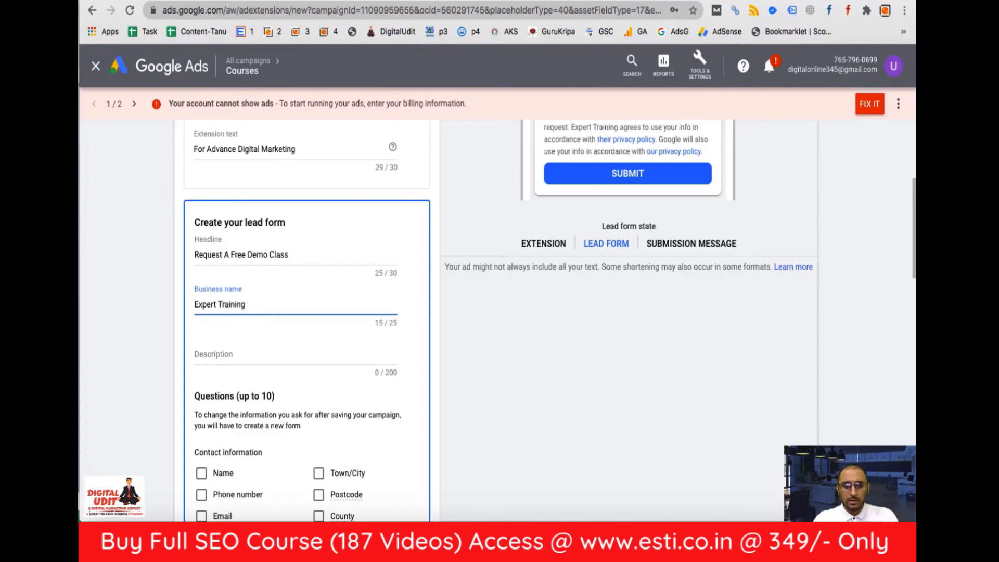
{"action": "type", "text": "Institute"}
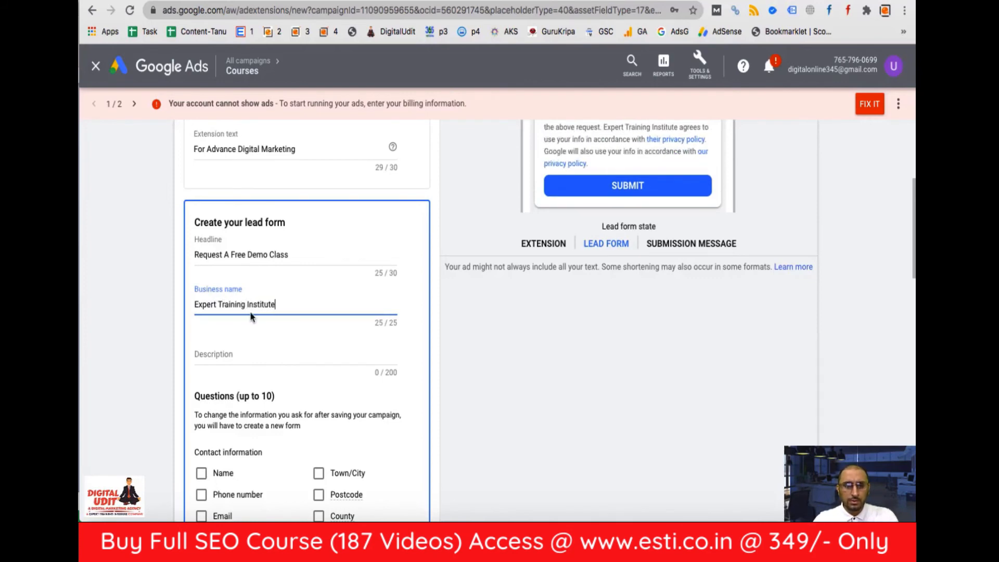
{"action": "left_click", "coordinate": [234, 352]}
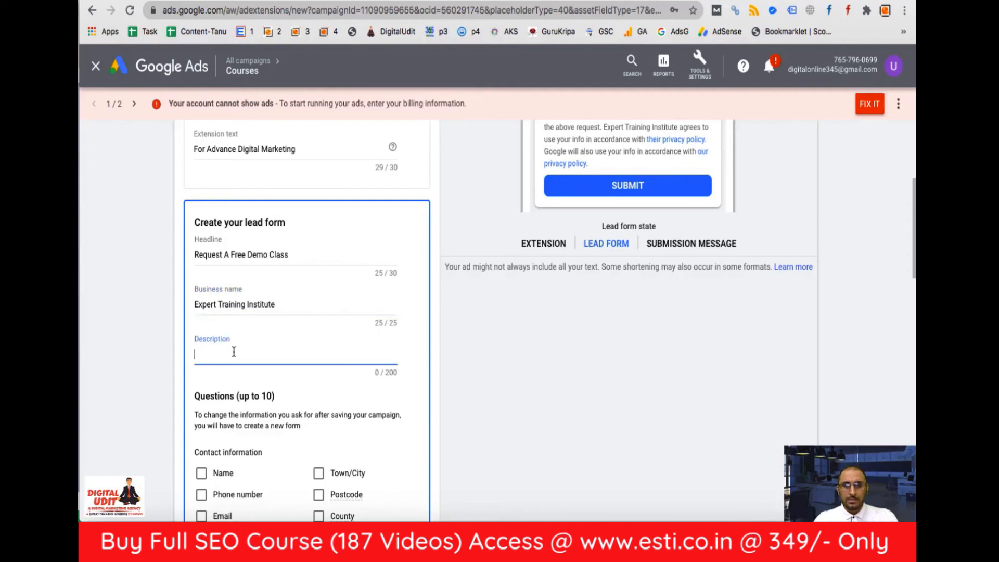
{"action": "scroll", "coordinate": [637, 354], "scroll_direction": "up", "scroll_amount": 4}
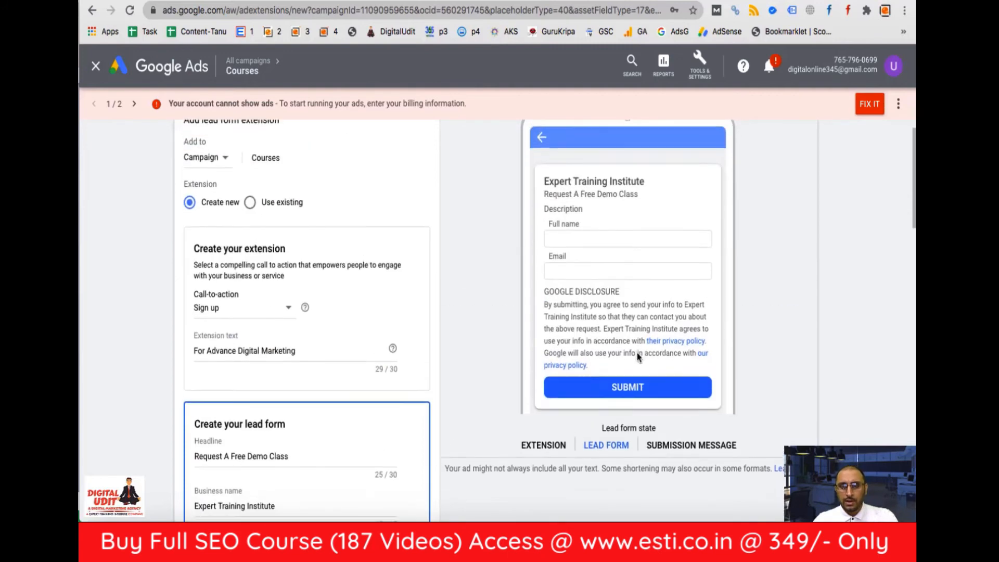
{"action": "scroll", "coordinate": [636, 354], "scroll_direction": "down", "scroll_amount": 2}
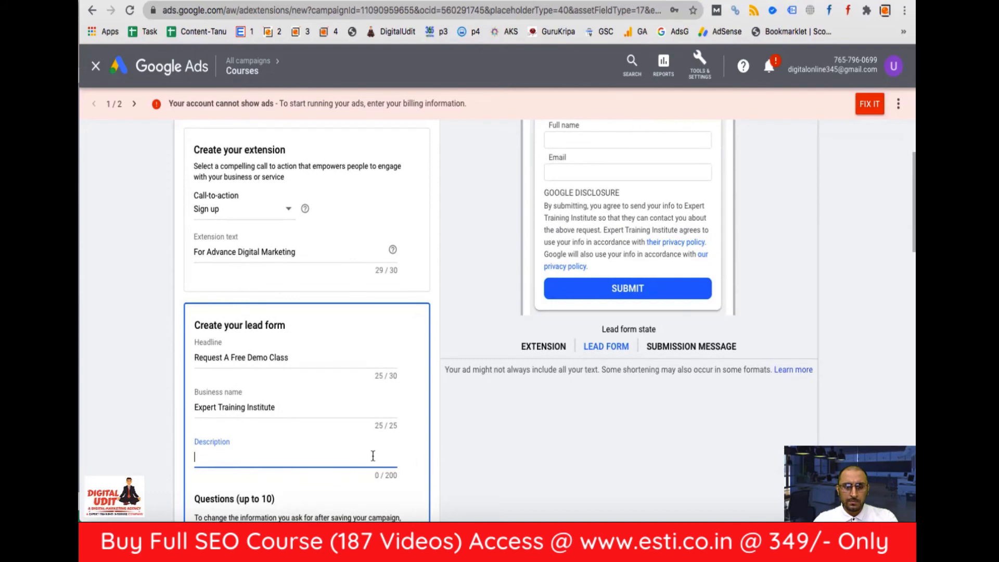
Have the lead form ask for full name, phone number and email as contact information.
{"action": "scroll", "coordinate": [373, 455], "scroll_direction": "down", "scroll_amount": 4}
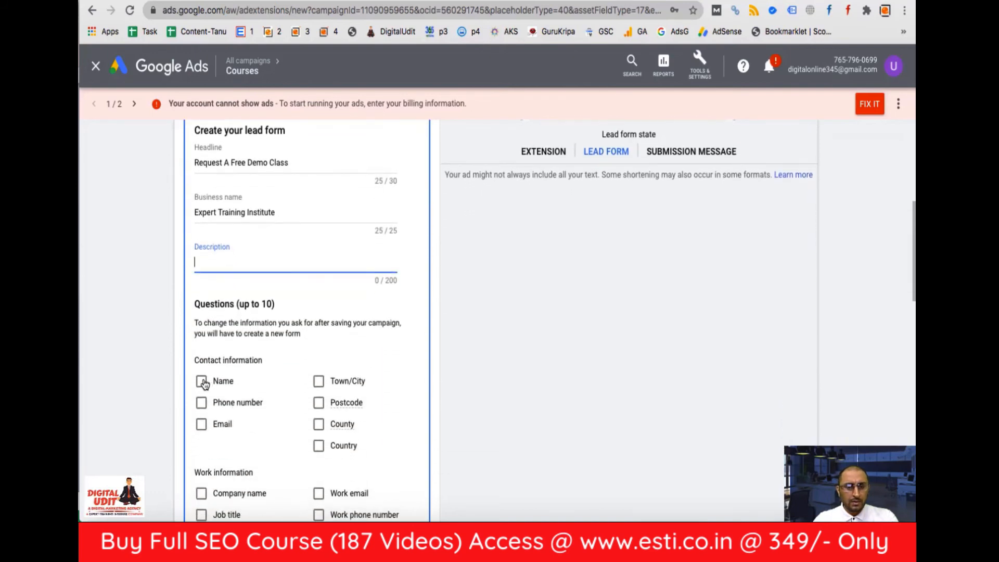
{"action": "left_click", "coordinate": [202, 382]}
{"action": "scroll", "coordinate": [229, 432], "scroll_direction": "down", "scroll_amount": 1}
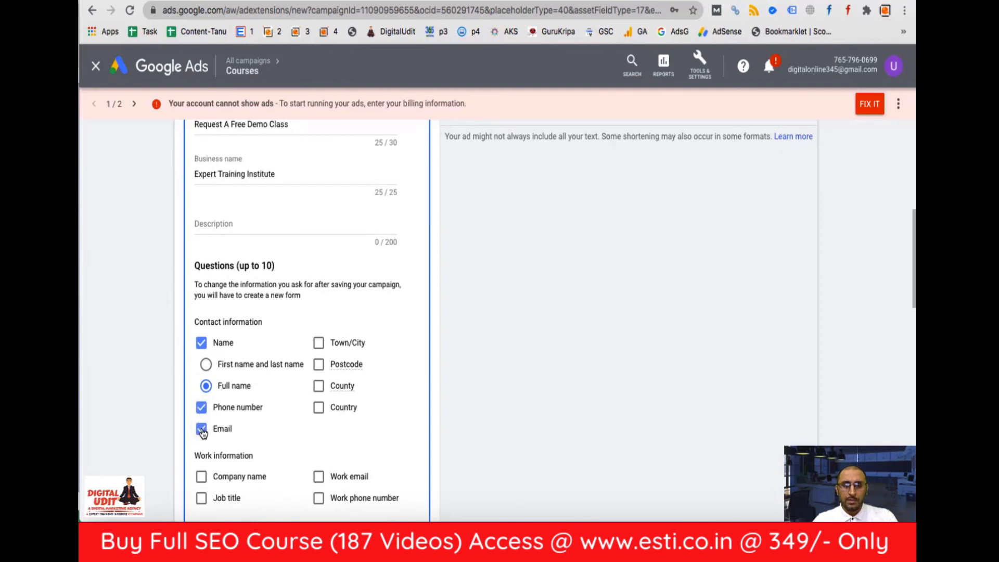
Examine the lead form preview and the remaining question, privacy policy URL and background image settings without filling them in.
{"action": "scroll", "coordinate": [270, 408], "scroll_direction": "down", "scroll_amount": 2}
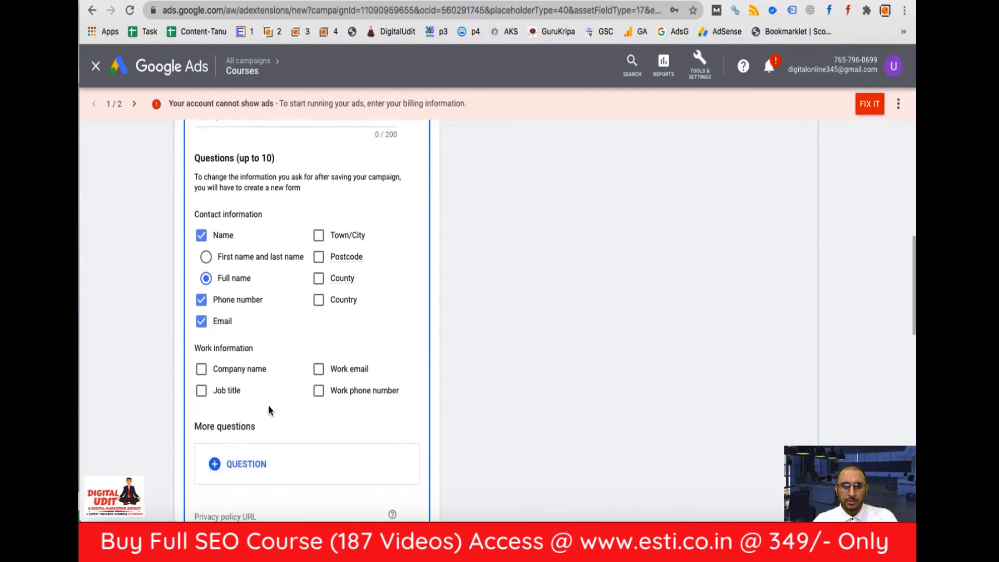
{"action": "scroll", "coordinate": [270, 411], "scroll_direction": "up", "scroll_amount": 10}
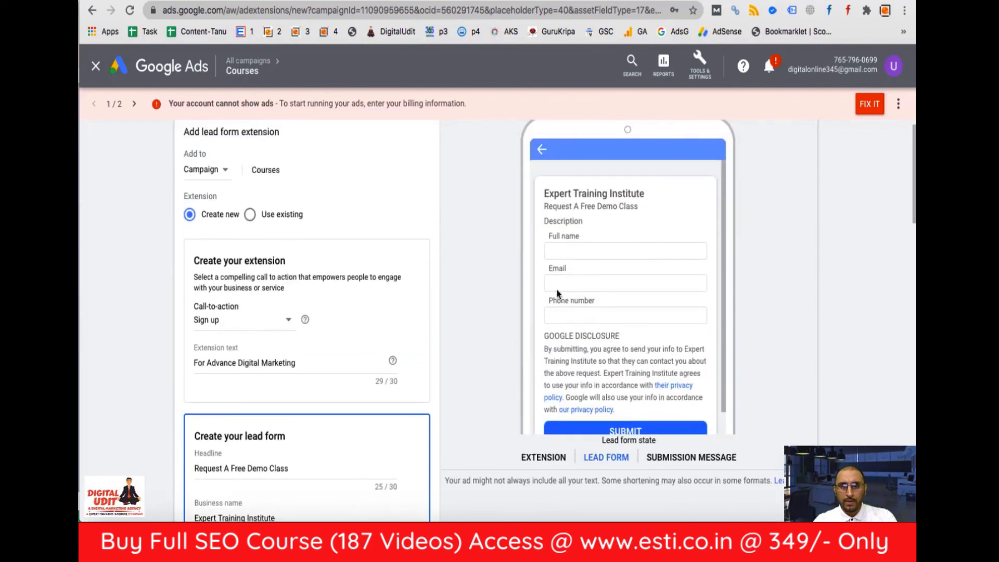
{"action": "scroll", "coordinate": [590, 350], "scroll_direction": "down", "scroll_amount": 3}
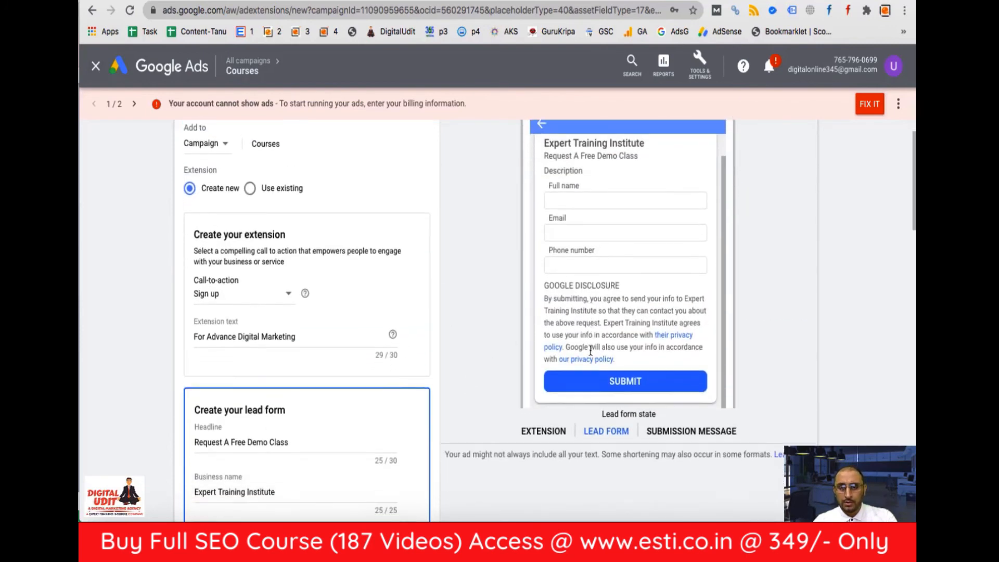
{"action": "scroll", "coordinate": [357, 451], "scroll_direction": "down", "scroll_amount": 10}
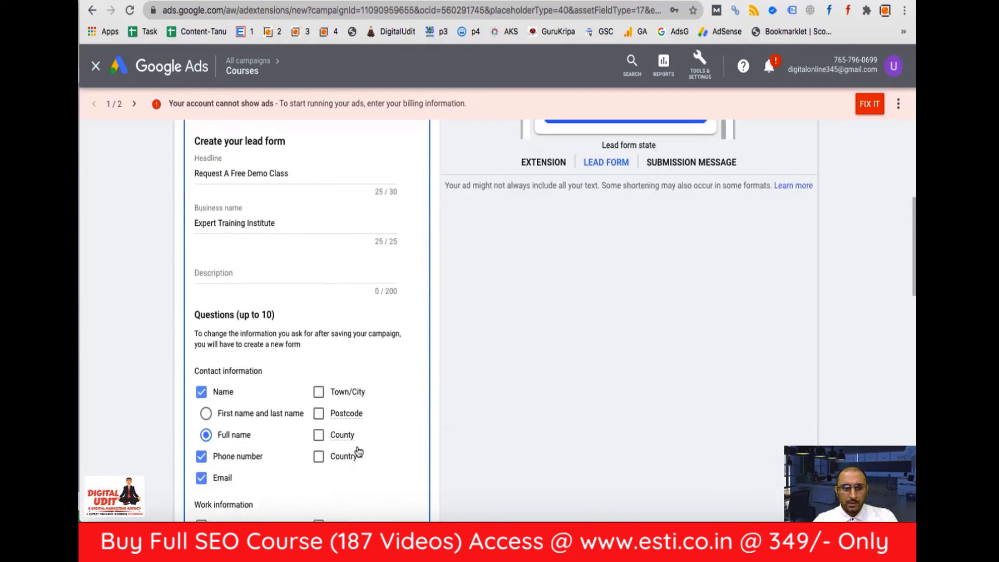
{"action": "scroll", "coordinate": [356, 450], "scroll_direction": "down", "scroll_amount": 2}
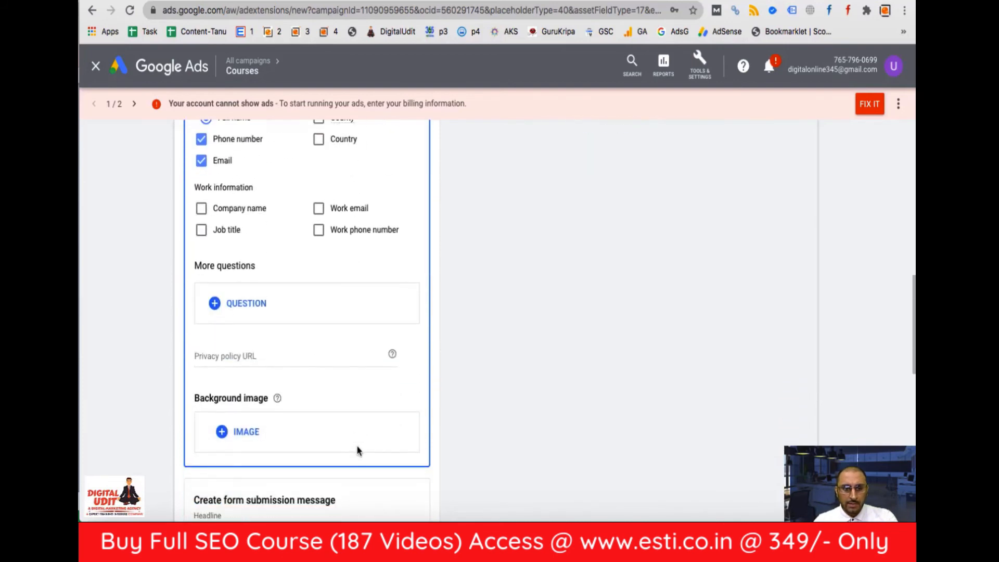
{"action": "left_click", "coordinate": [254, 356]}
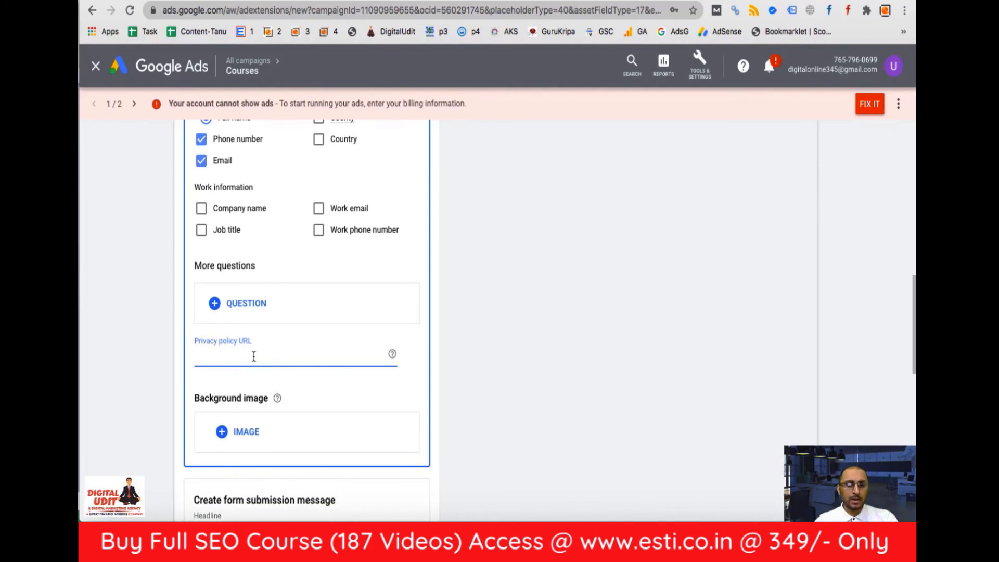
{"action": "scroll", "coordinate": [254, 360], "scroll_direction": "up", "scroll_amount": 10}
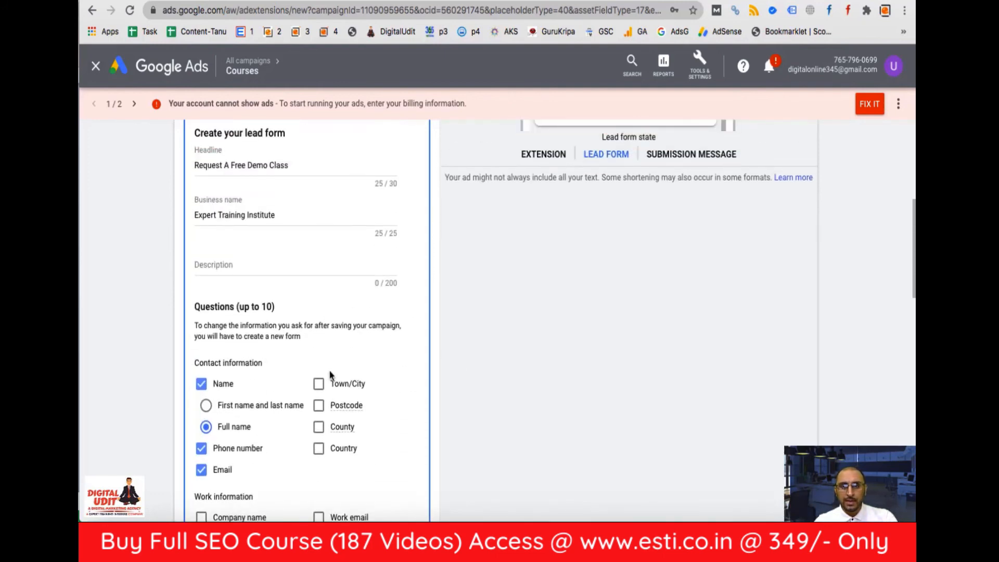
{"action": "scroll", "coordinate": [331, 372], "scroll_direction": "down", "scroll_amount": 5}
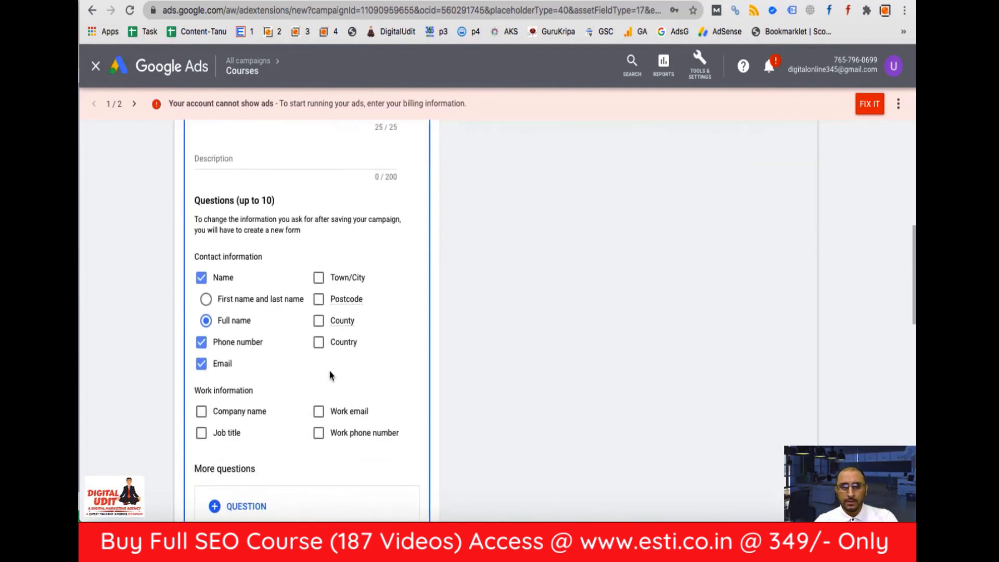
{"action": "scroll", "coordinate": [331, 375], "scroll_direction": "up", "scroll_amount": 7}
{"action": "scroll", "coordinate": [330, 375], "scroll_direction": "down", "scroll_amount": 10}
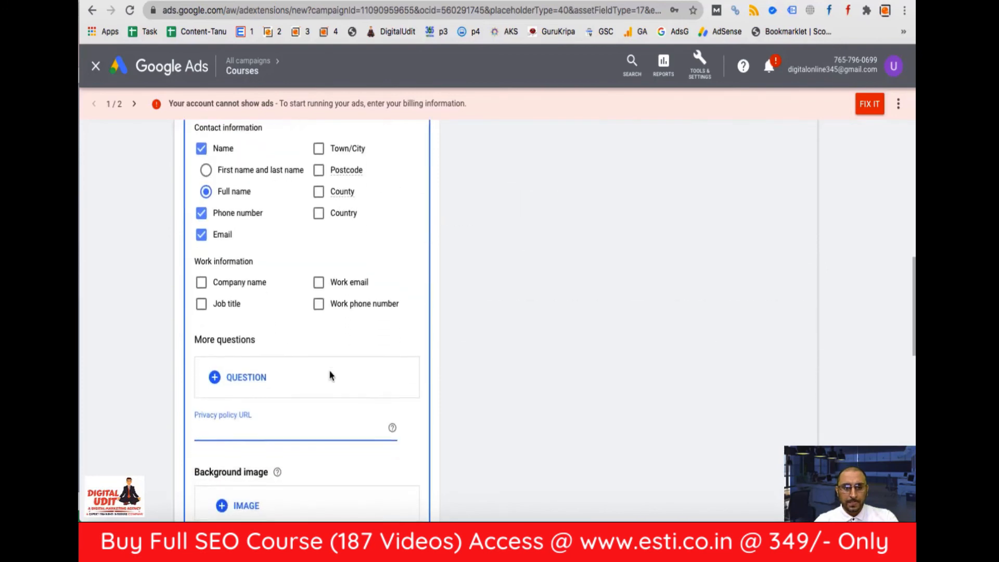